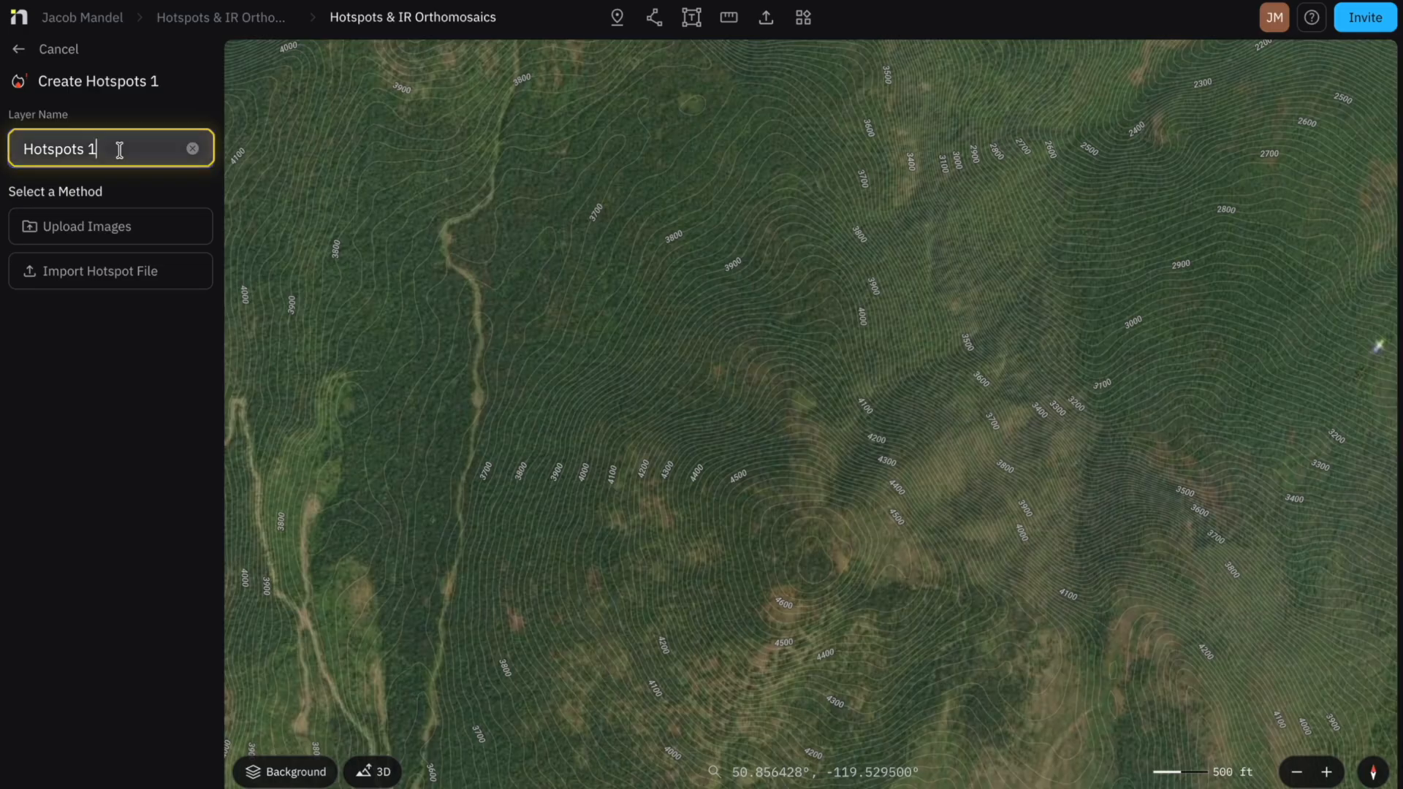
Step: Name the new layer Hotspots Demo and choose the IR Images folder as its image source for uploading
key("BackSpace")
type("Demo")
left_click(154, 230)
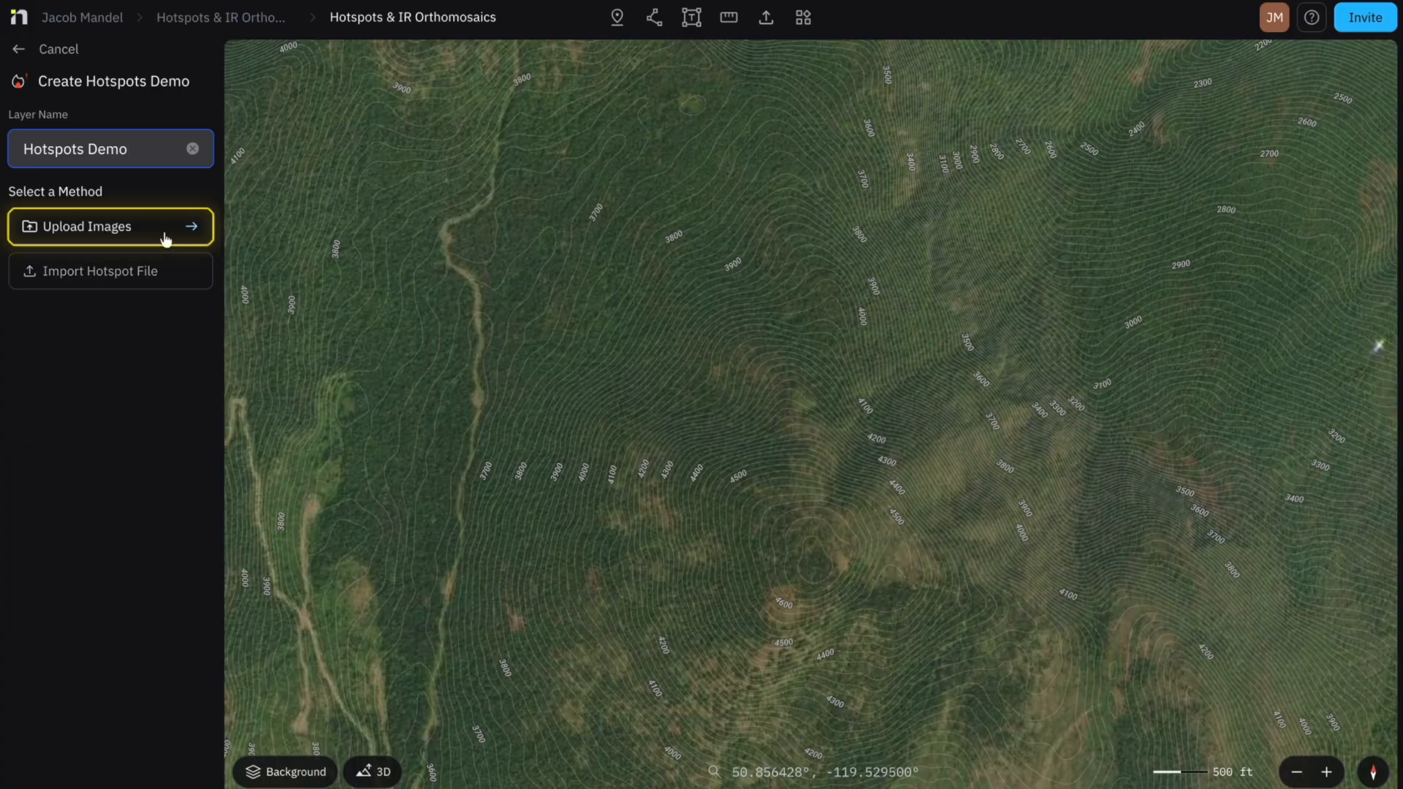
left_click(162, 231)
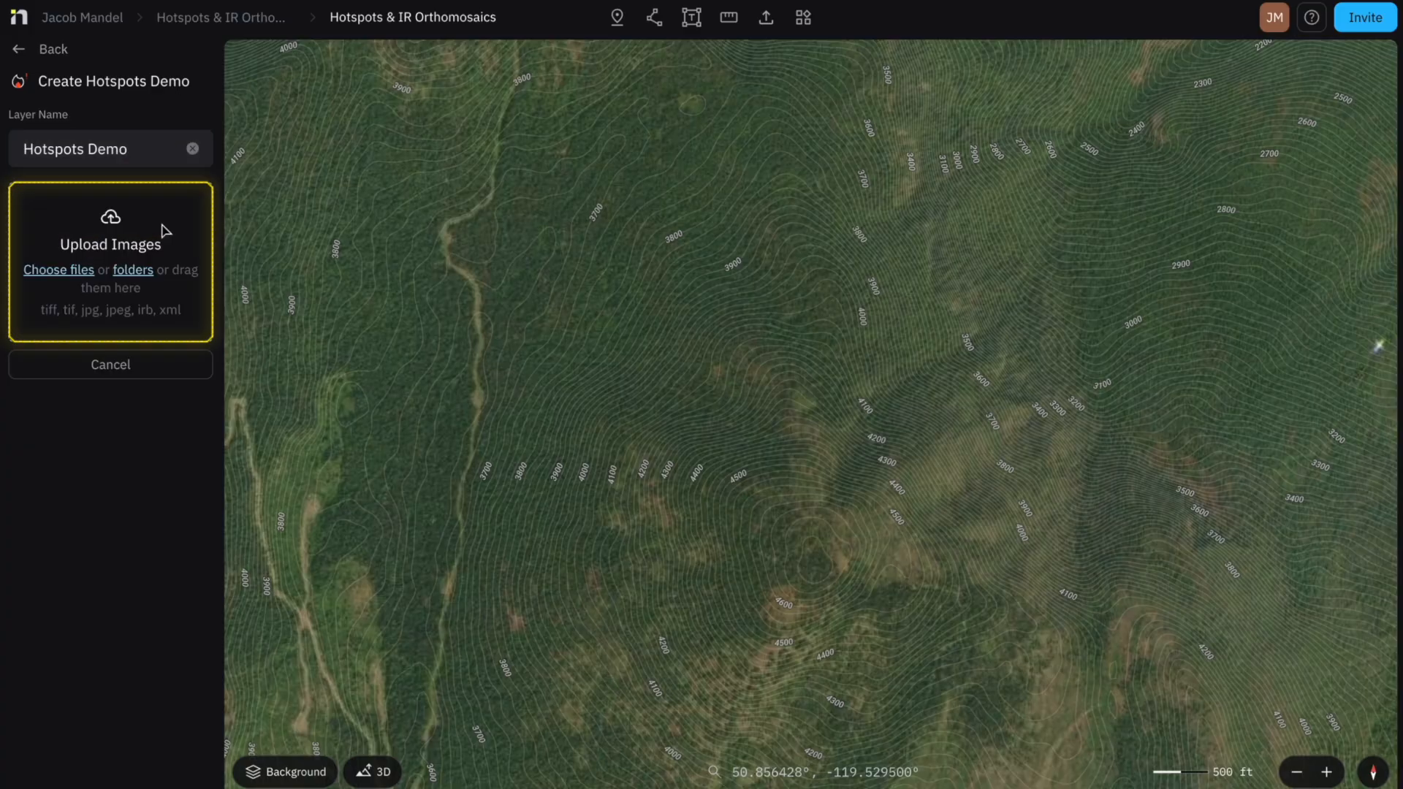
left_click(136, 272)
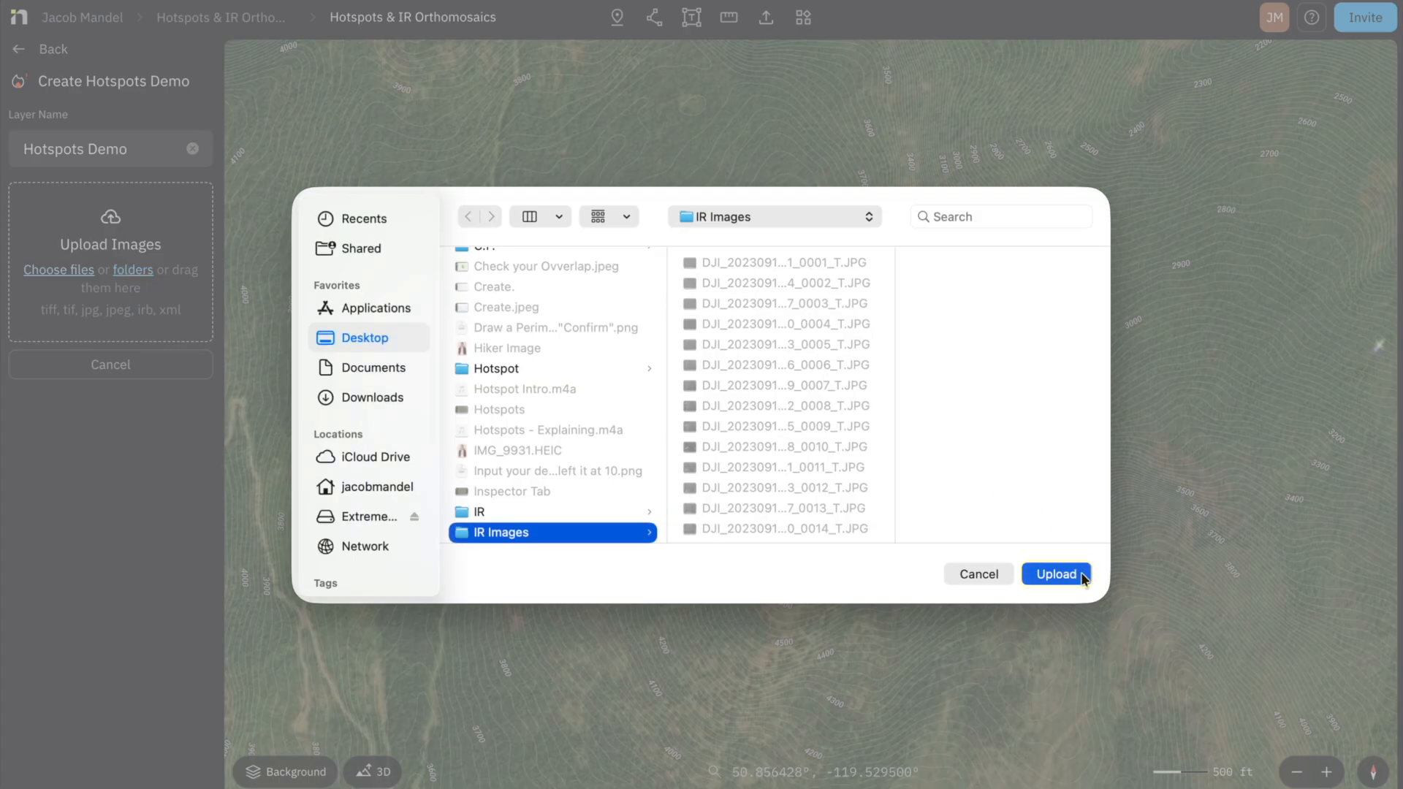
left_click(1055, 573)
left_click(853, 110)
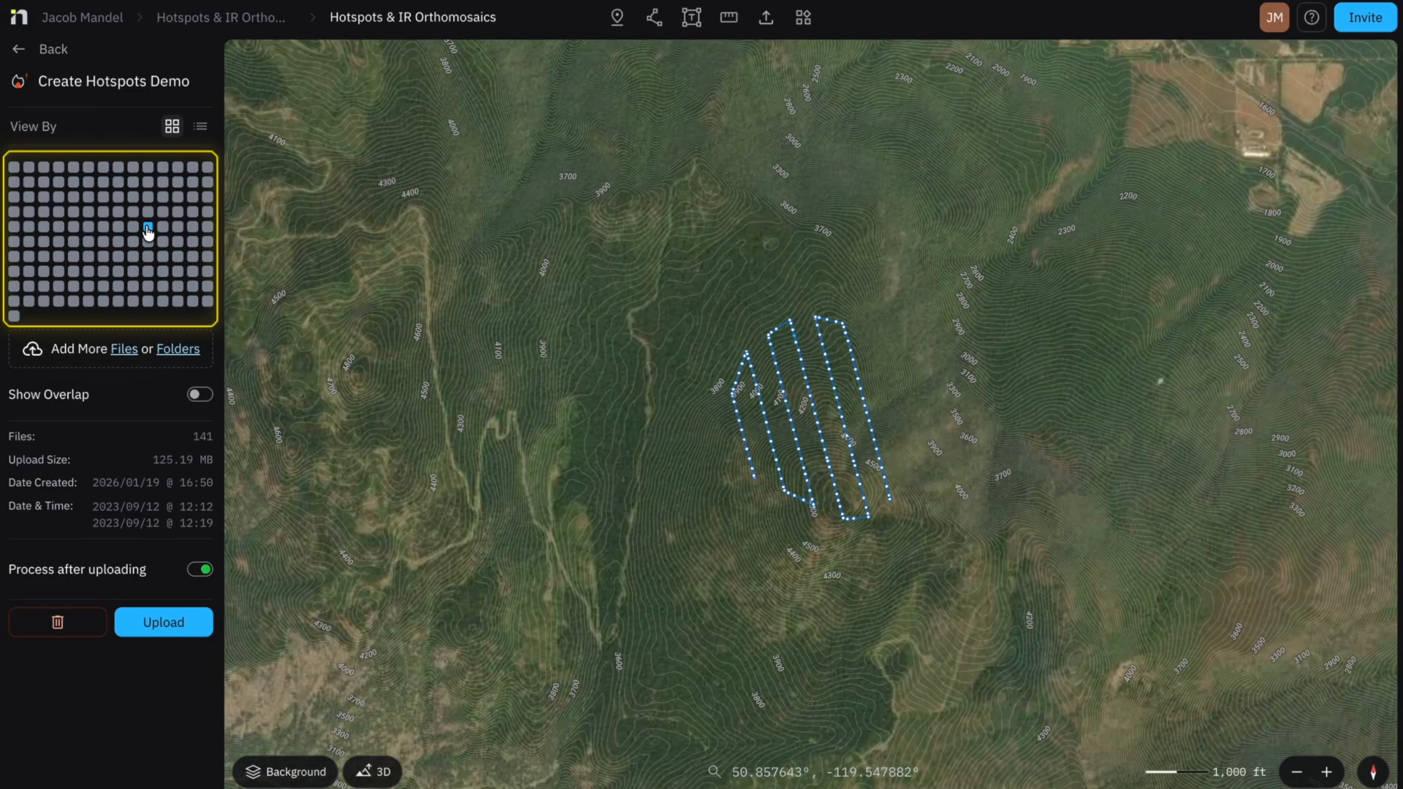
Step: View the details of one loaded image, and show the image overlap map before hiding it again
left_click(148, 231)
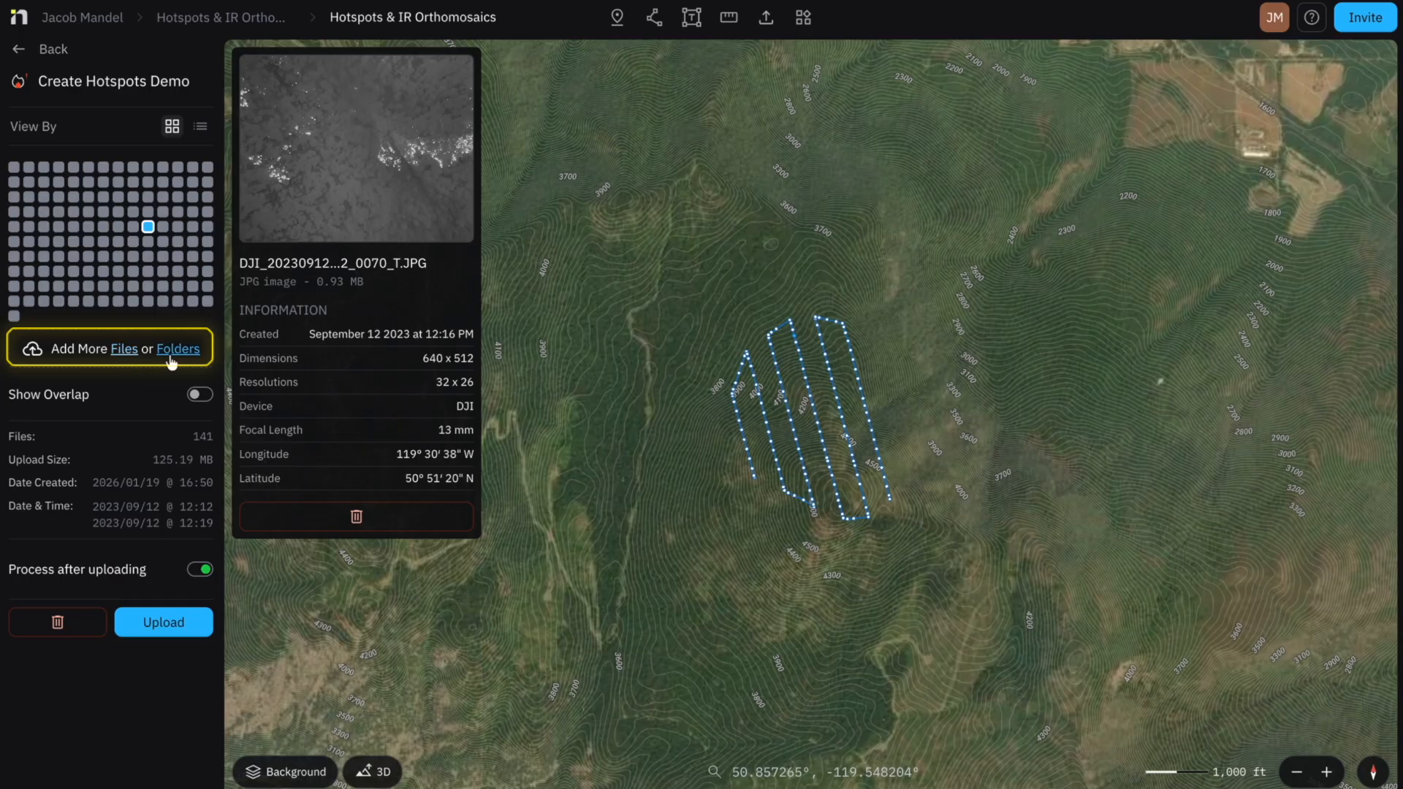
left_click(204, 397)
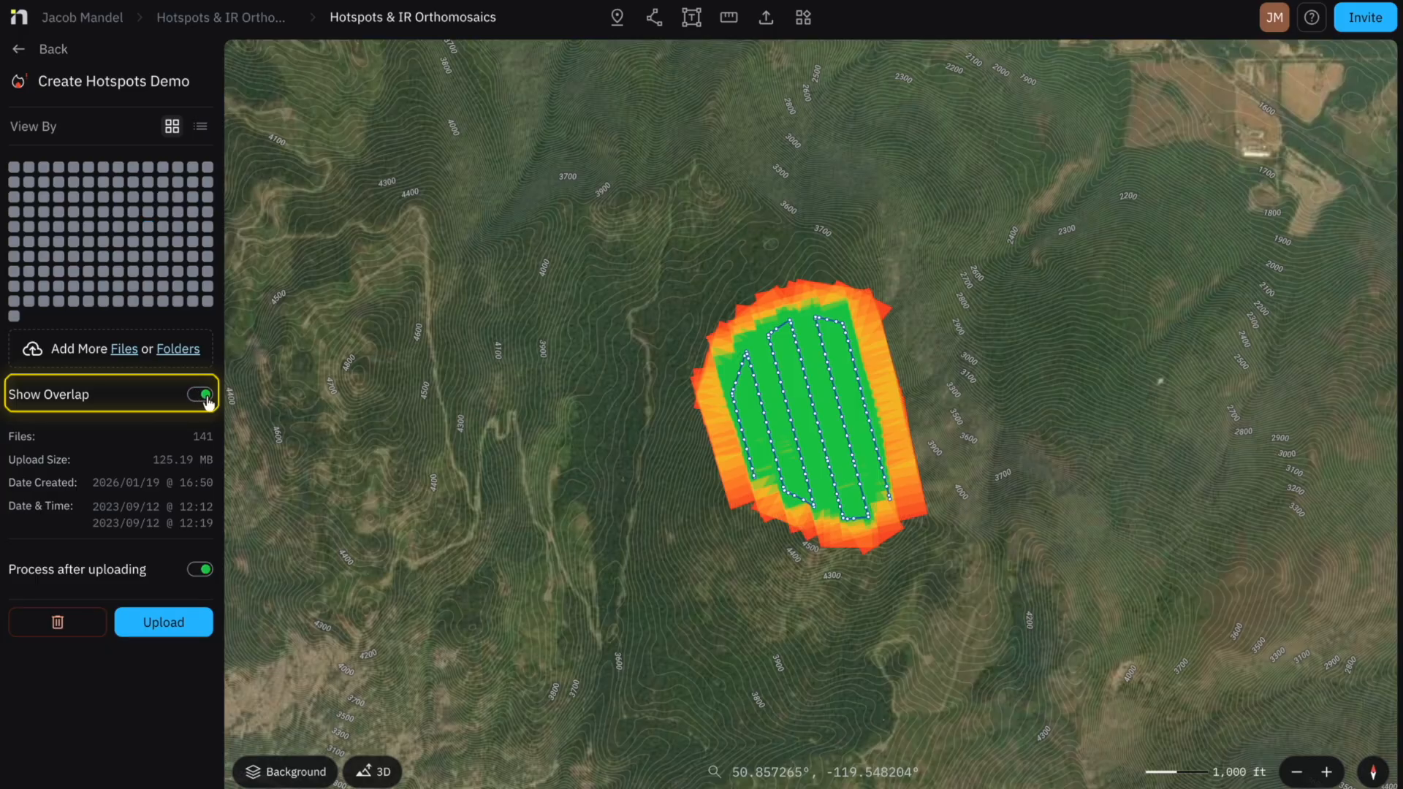
scroll(815, 404, "up", 3)
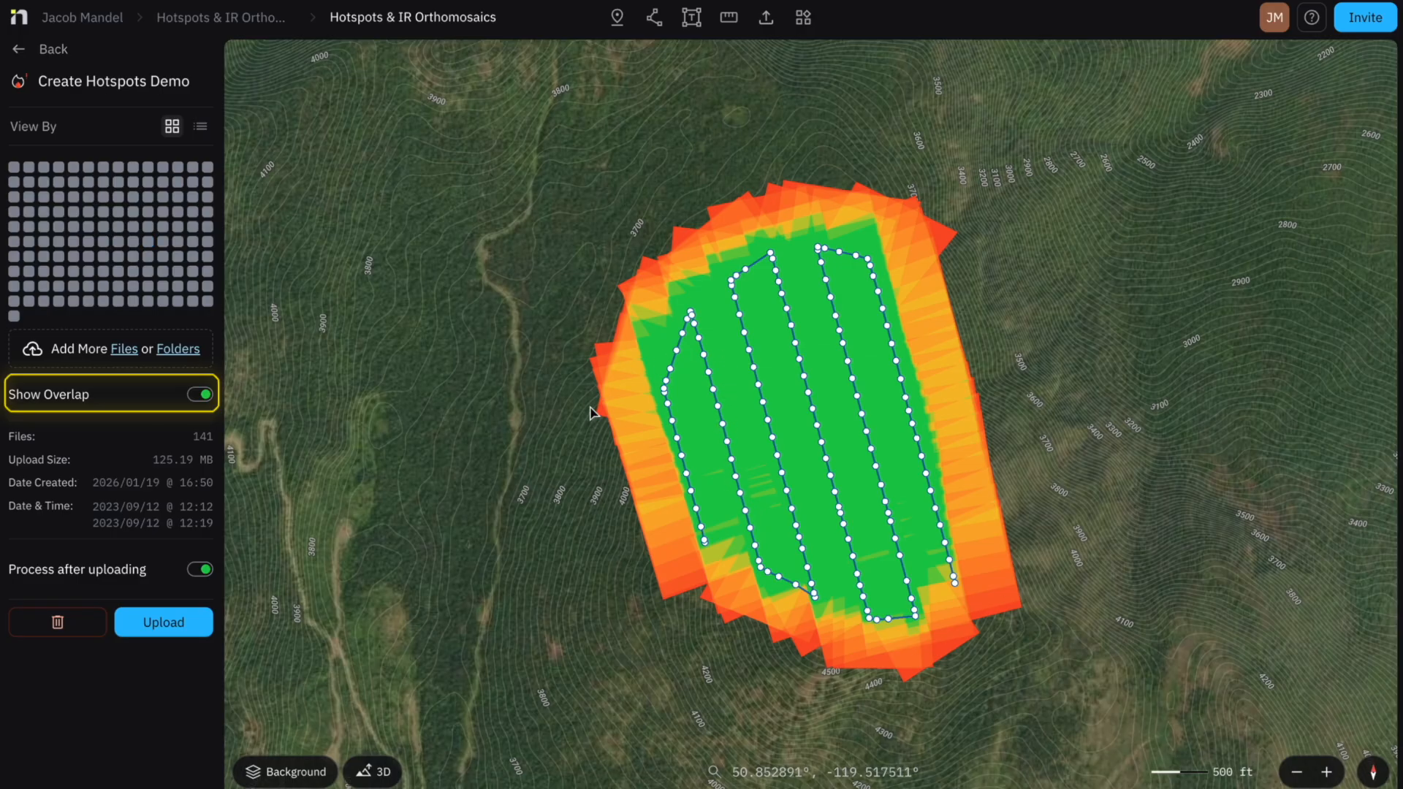
left_click(199, 399)
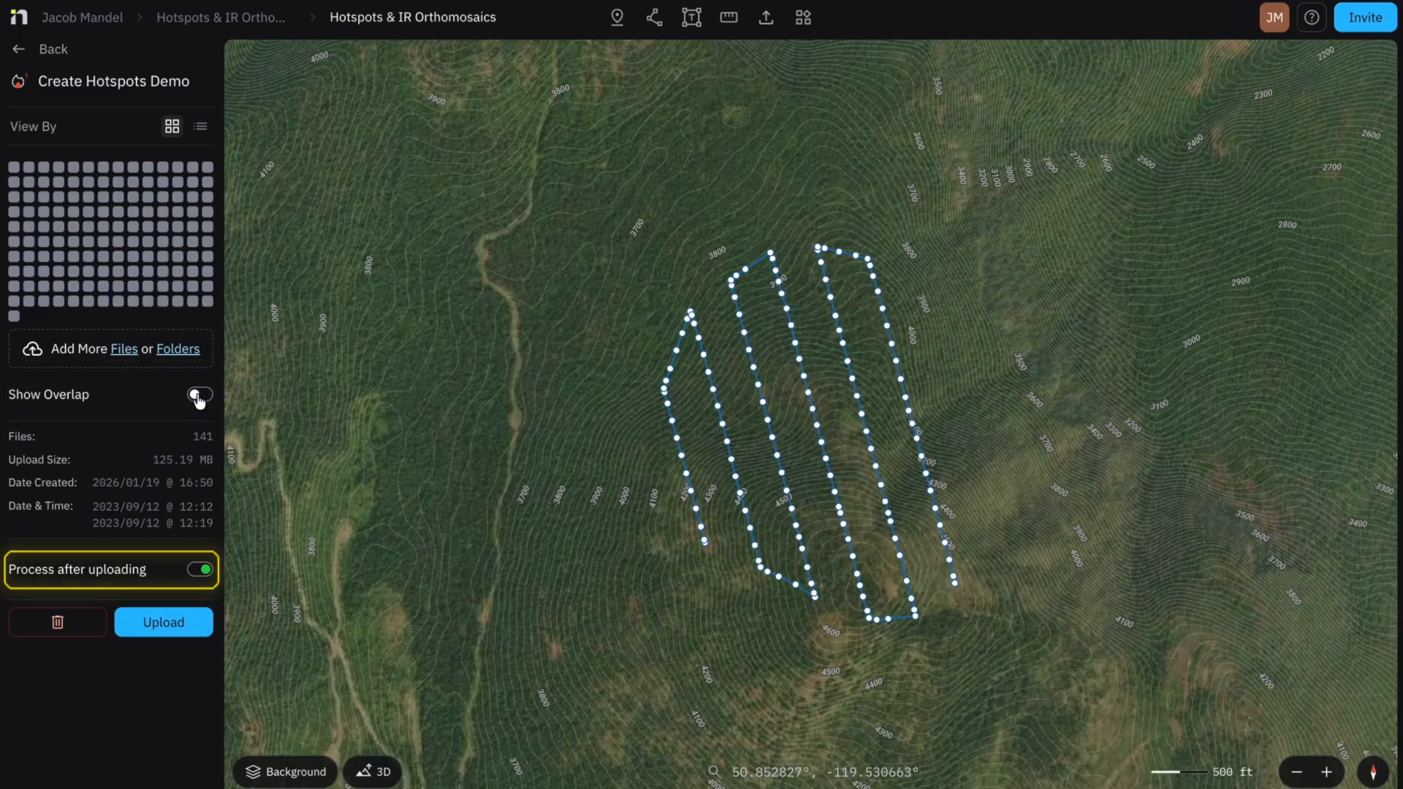
Step: Upload the images with processing after uploading enabled, and finish creating the layer once processing is complete
left_click(199, 571)
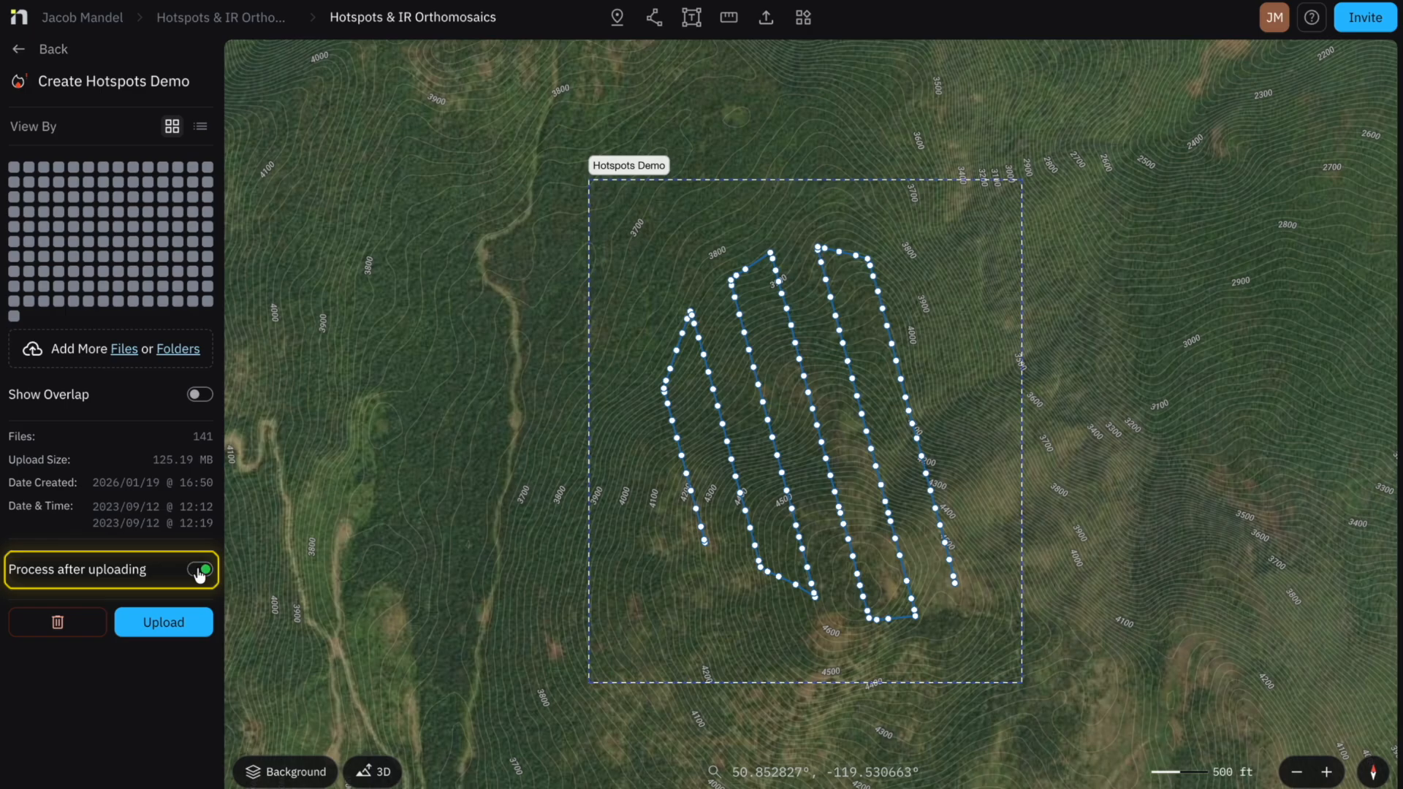
left_click(188, 624)
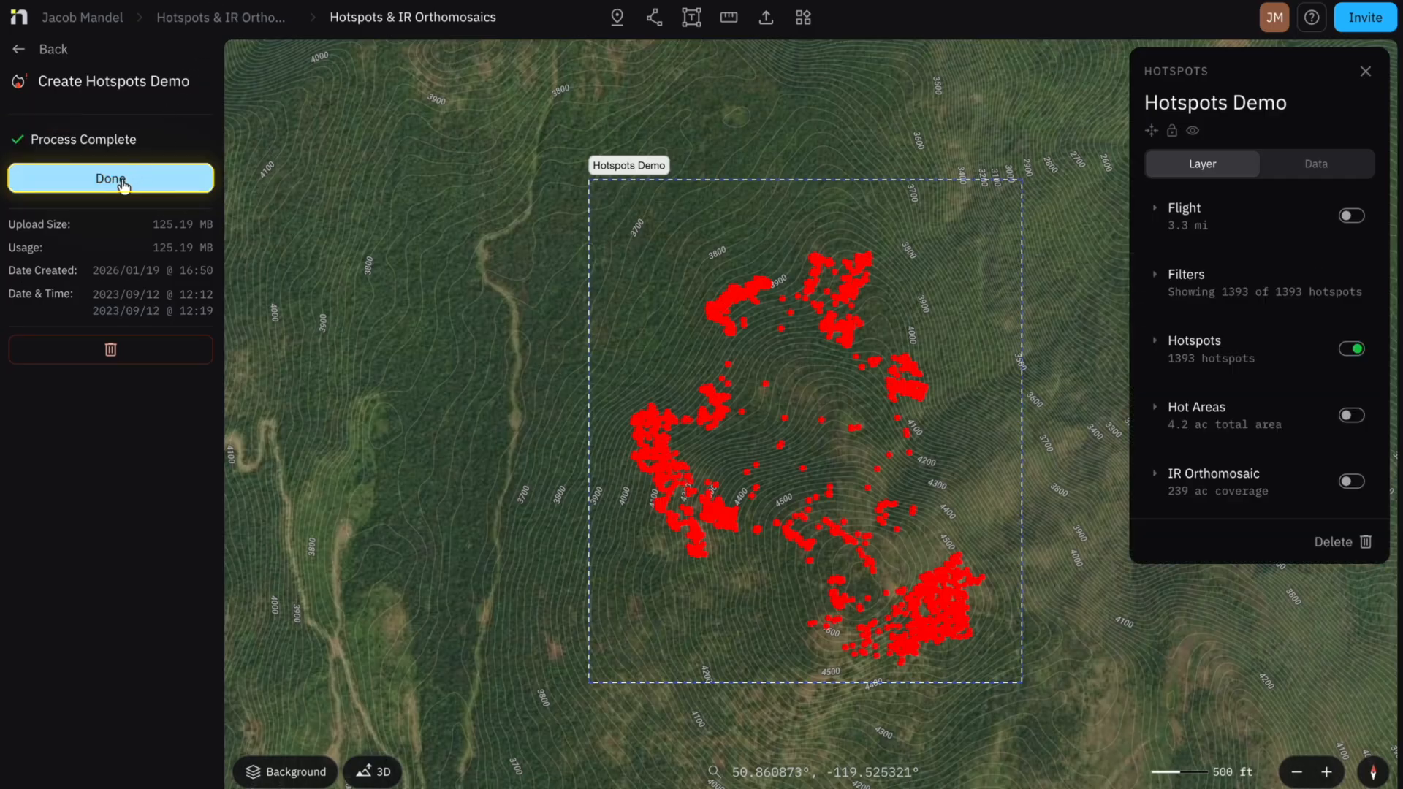
left_click(120, 181)
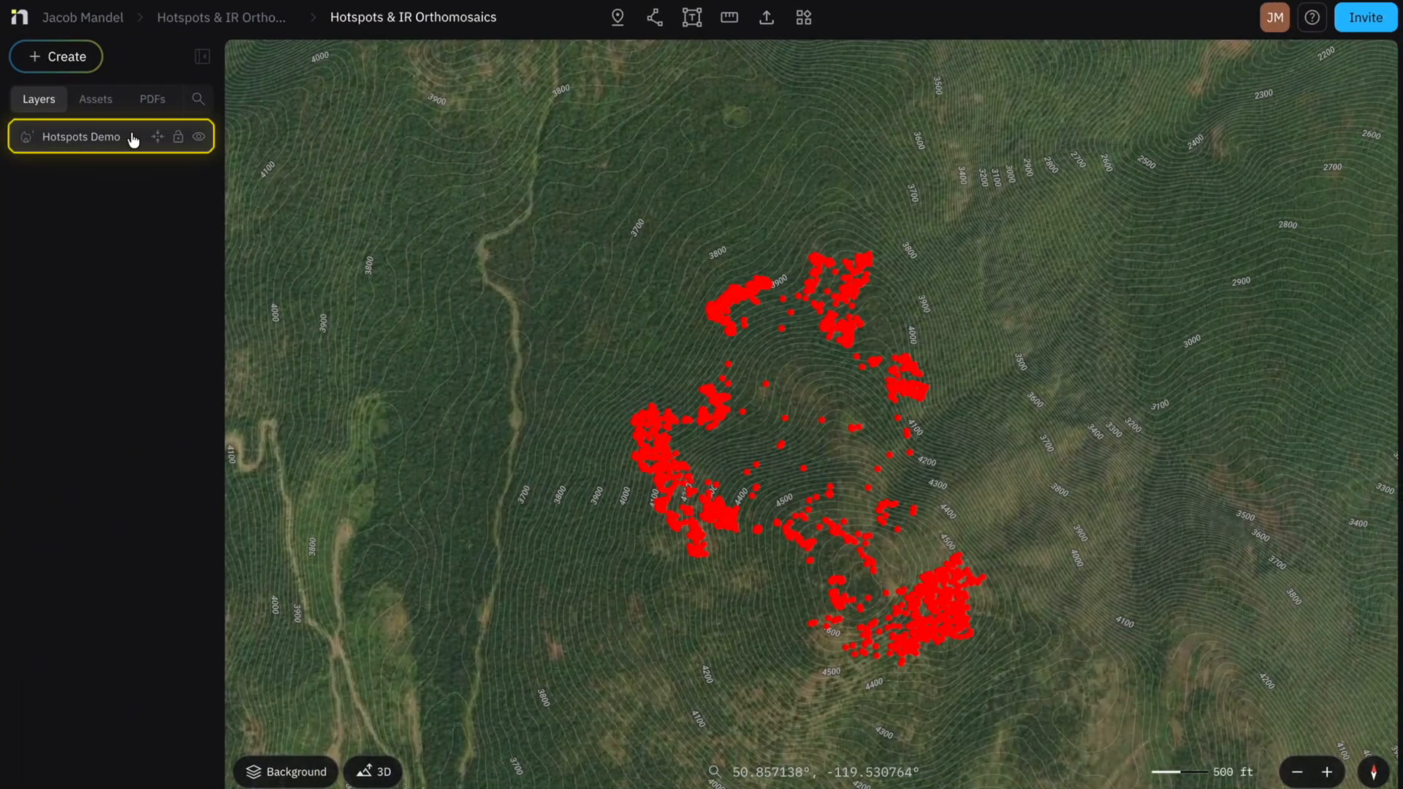
Step: Select the Hotspots Demo layer and open the full details of hotspot #598 in the western cluster
left_click(132, 138)
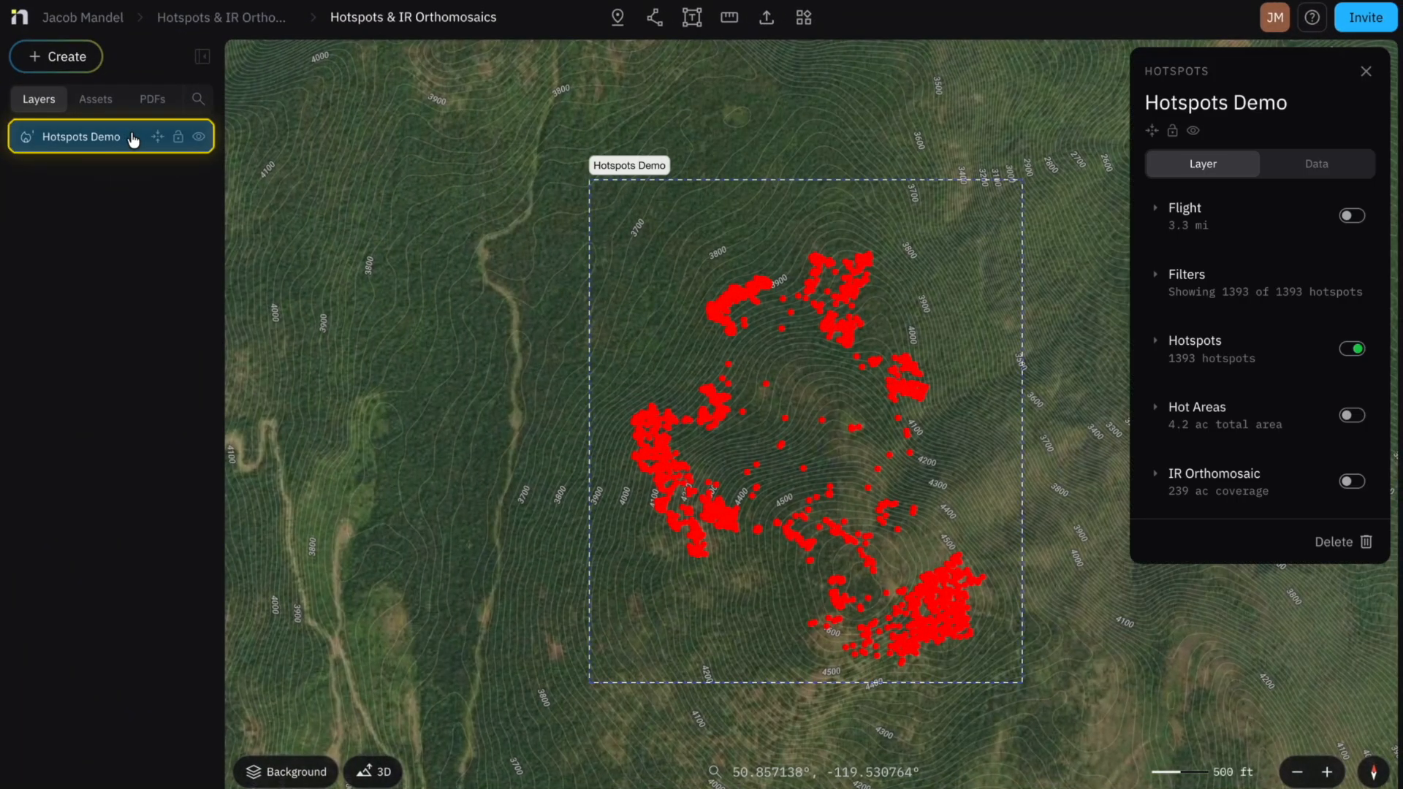
left_click(654, 457)
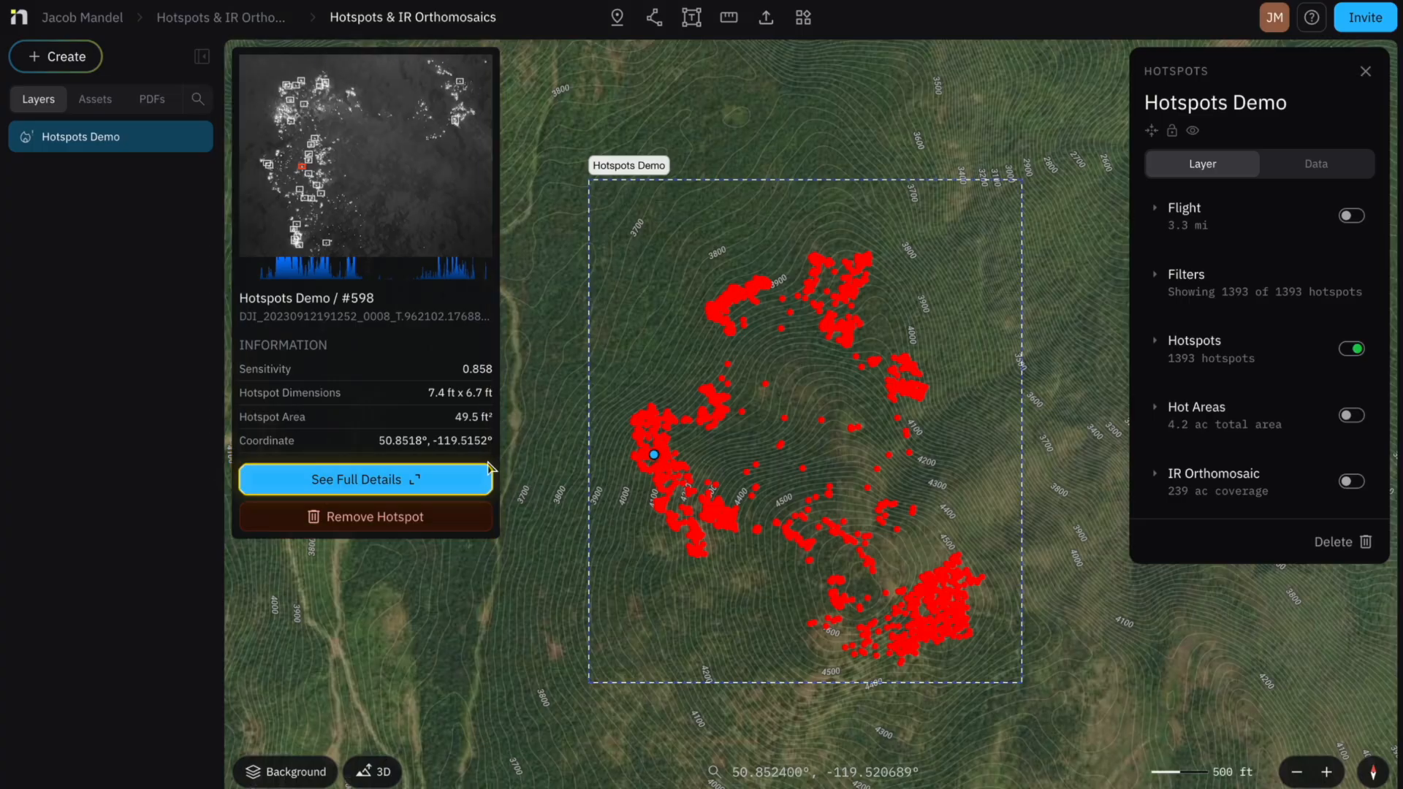
left_click(431, 485)
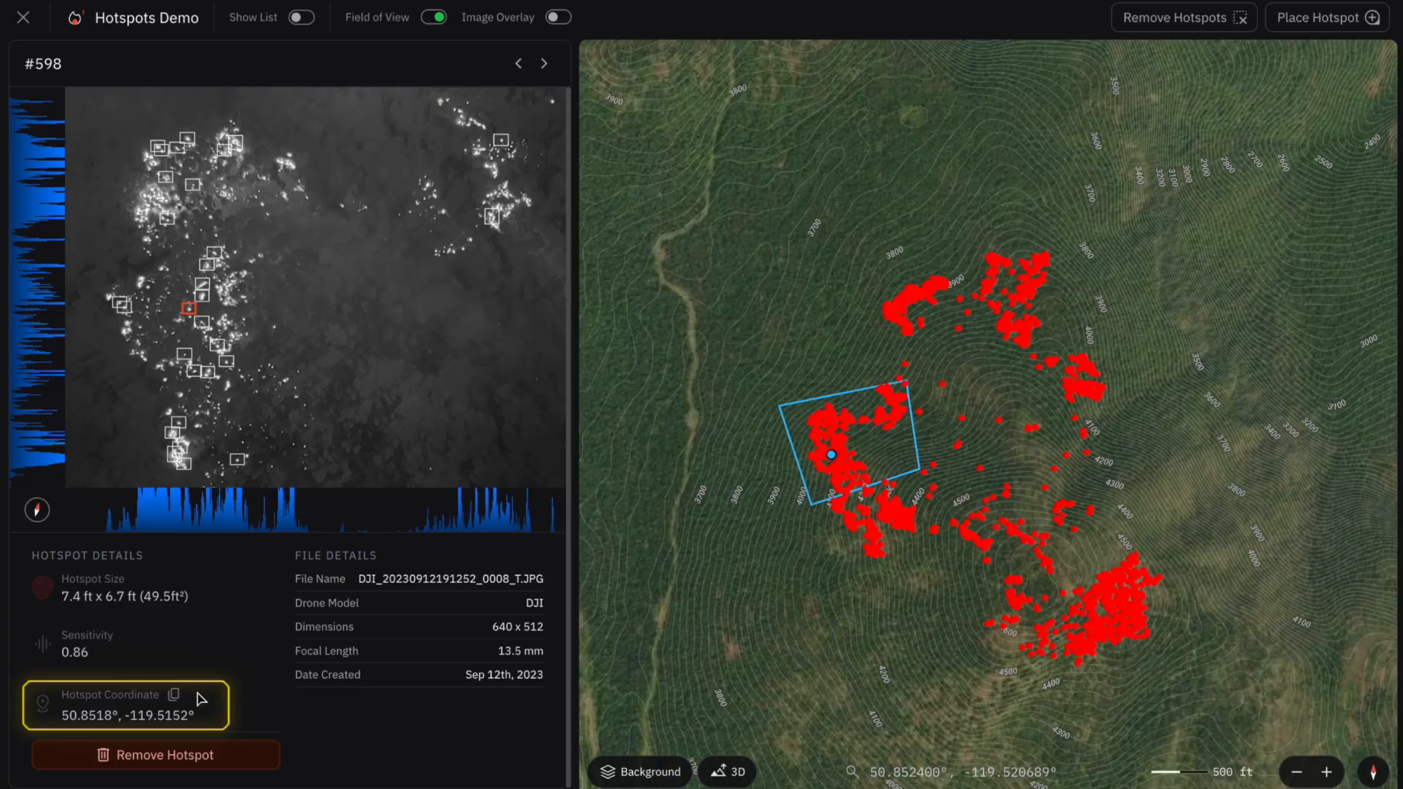
Step: Copy the coordinate of hotspot #598, and start removing that hotspot but cancel the removal
left_click(174, 695)
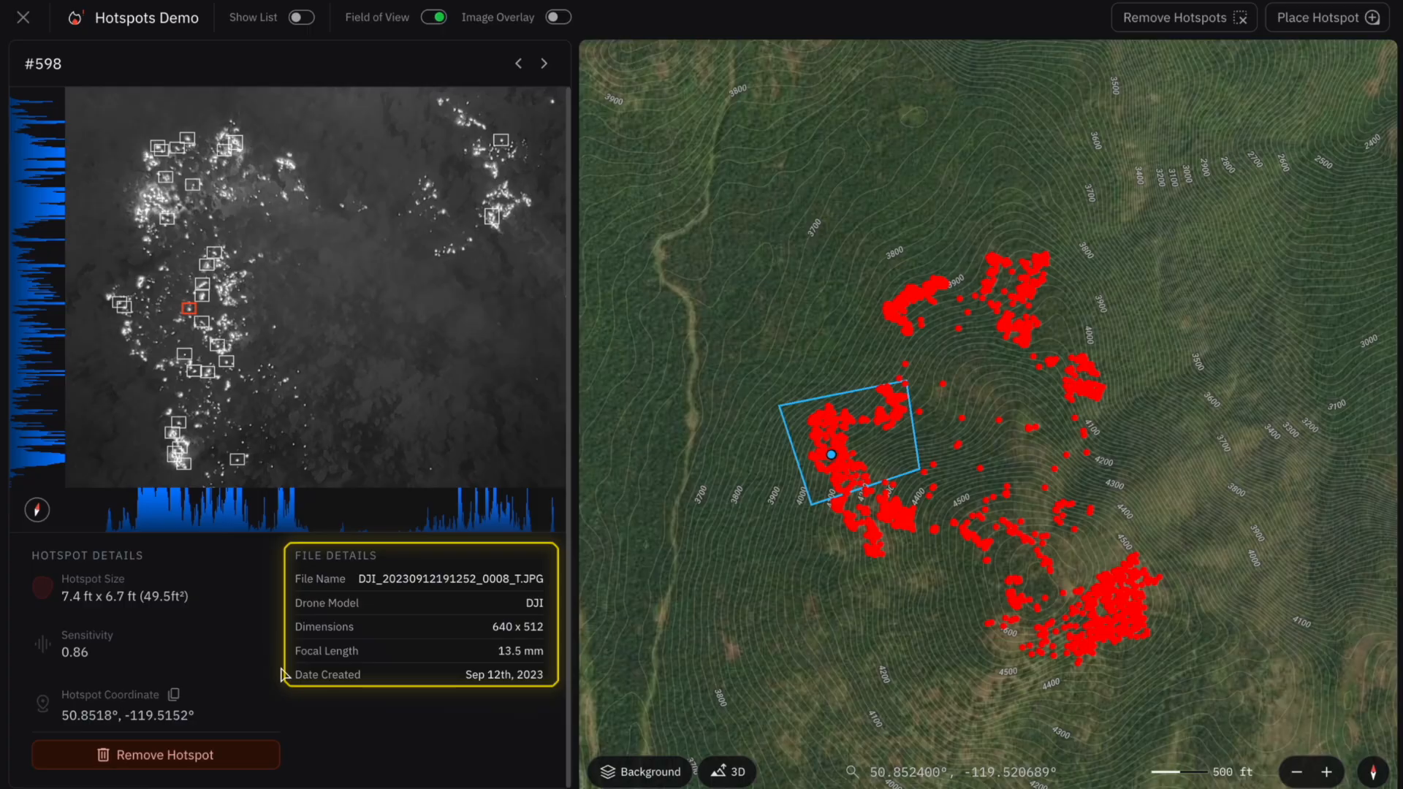
left_click(218, 759)
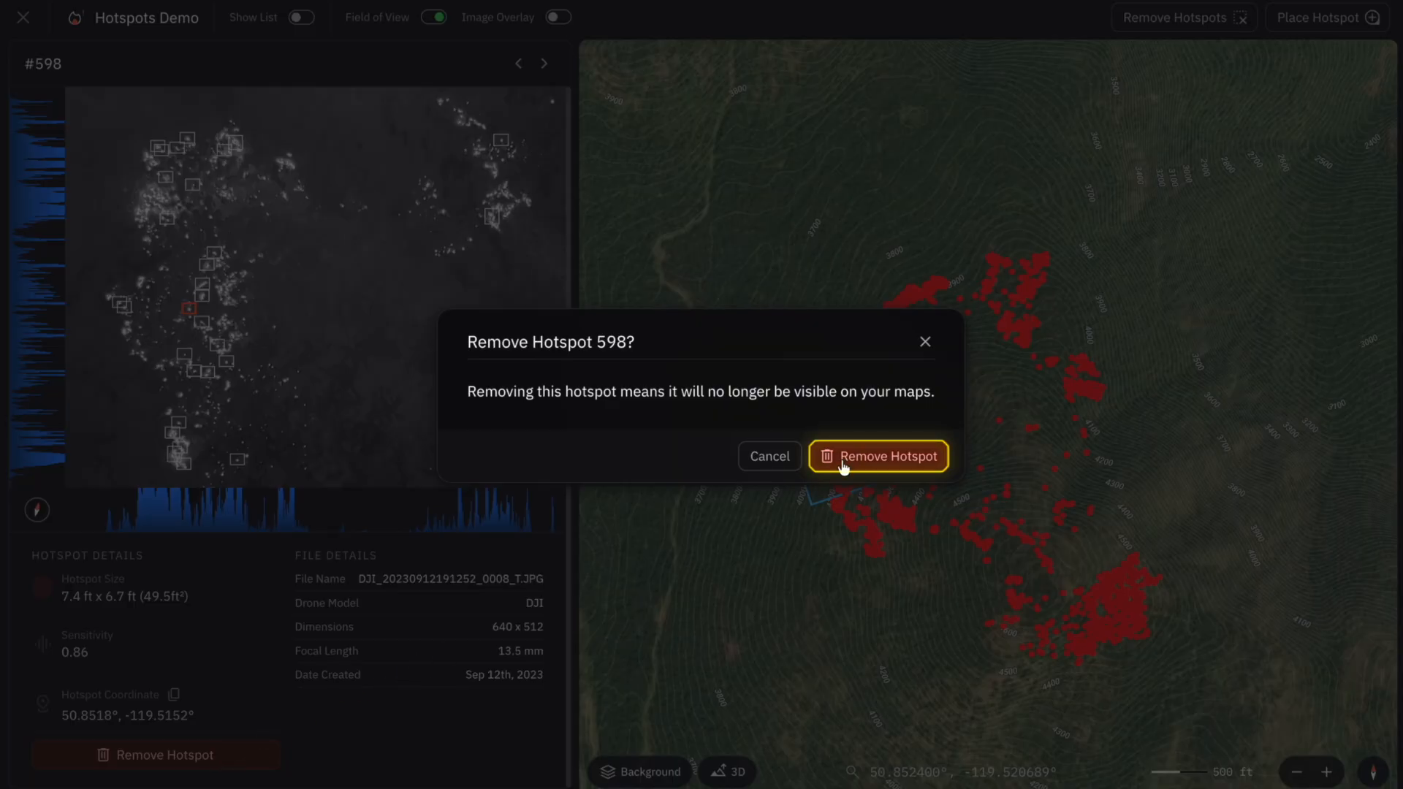
left_click(751, 461)
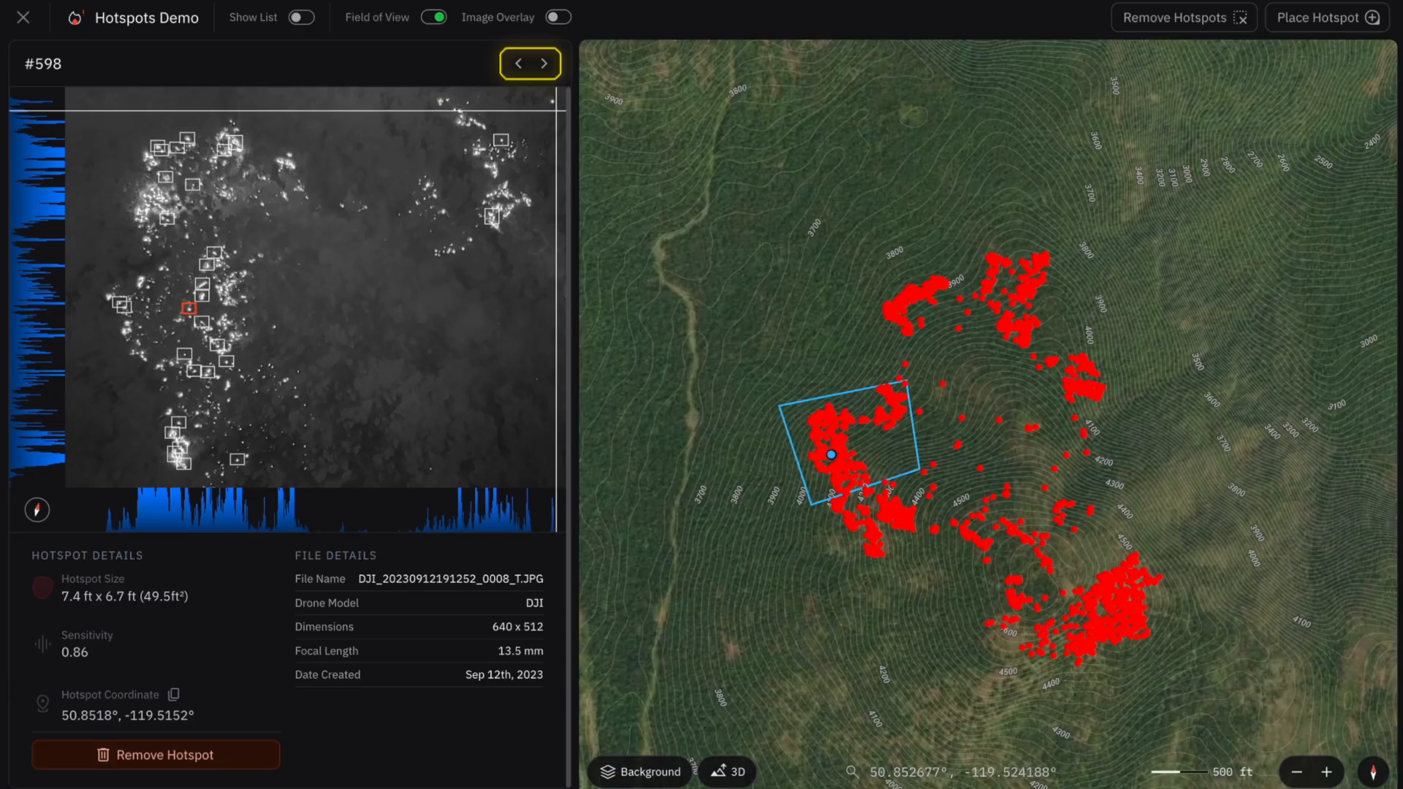
left_click(544, 63)
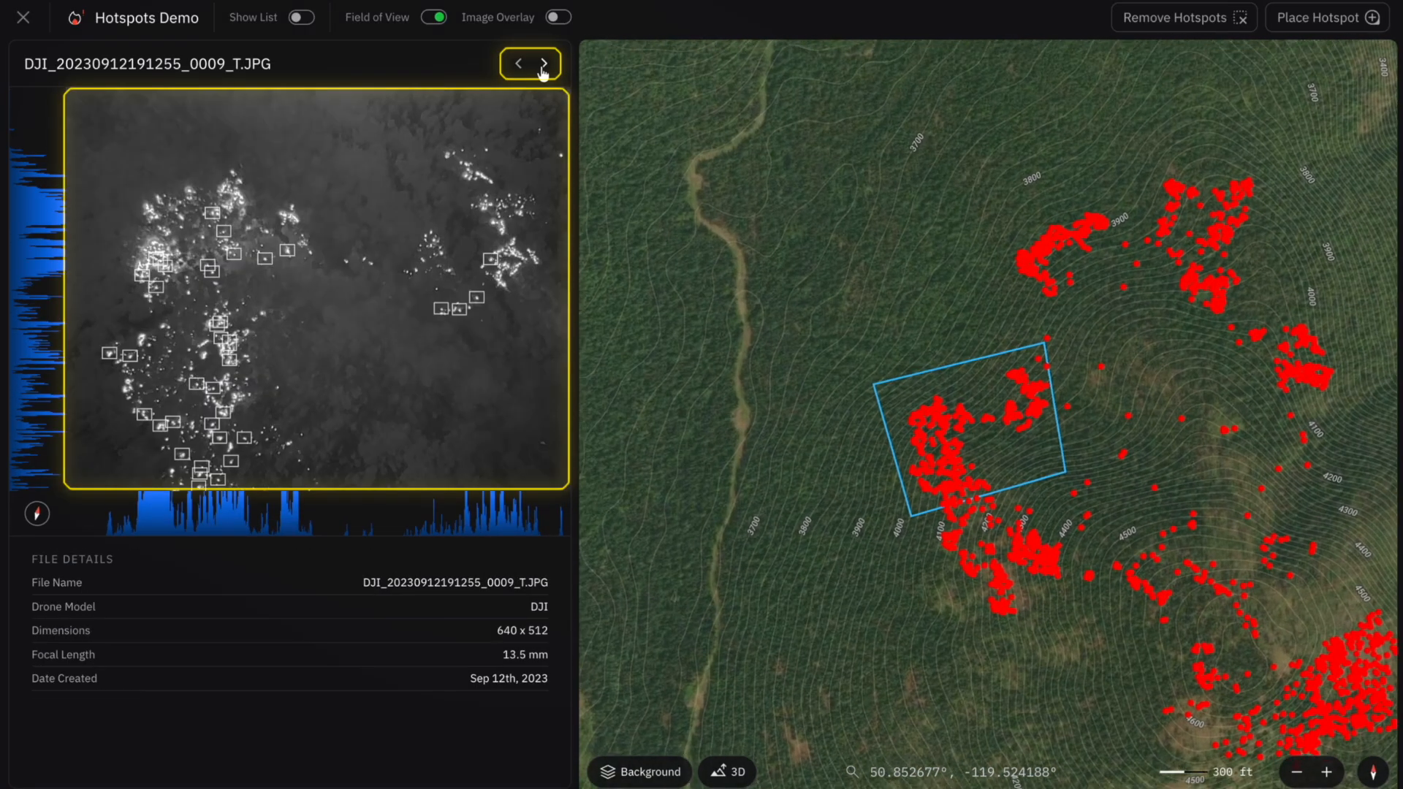
left_click(544, 64)
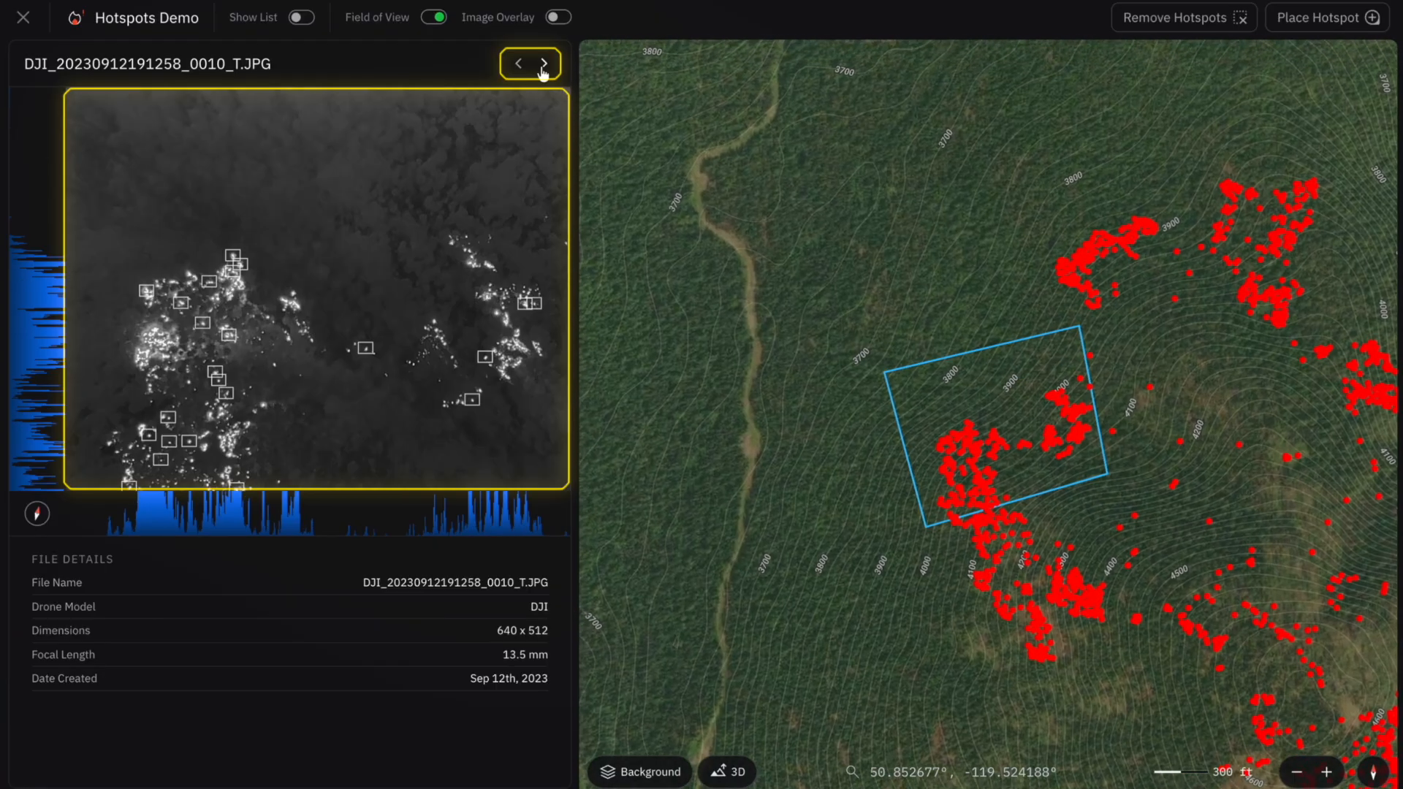
left_click(555, 18)
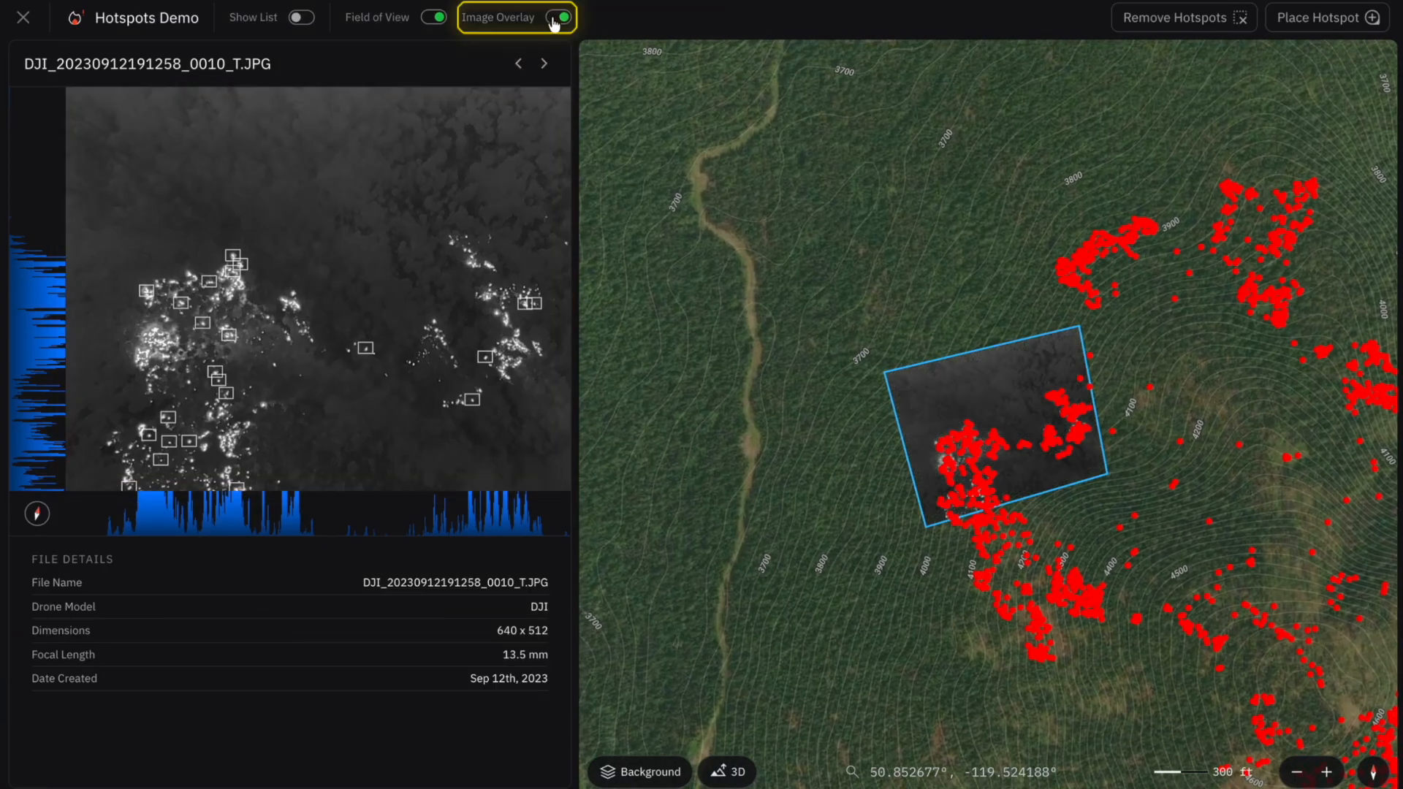
left_click(555, 18)
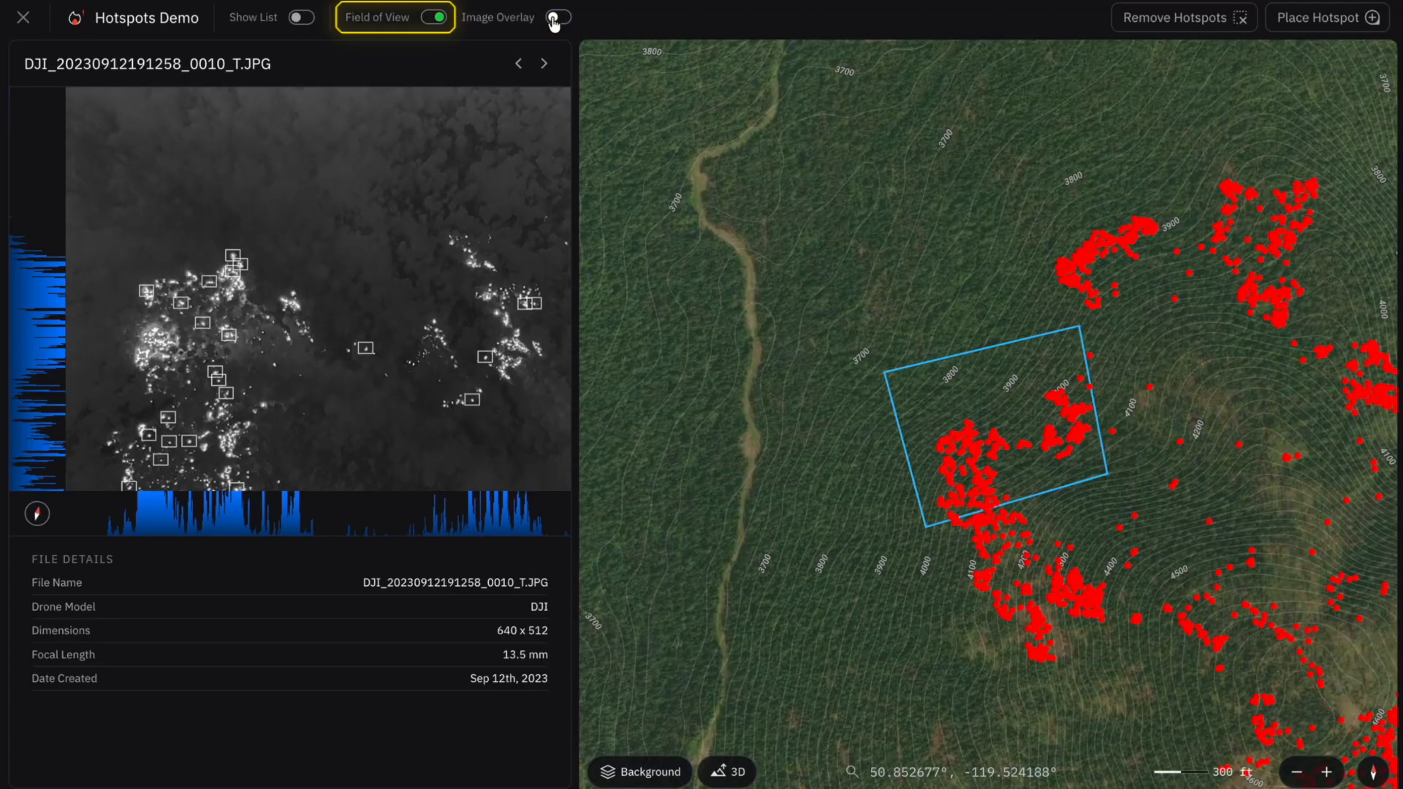
left_click(435, 19)
left_click(436, 18)
left_click(302, 17)
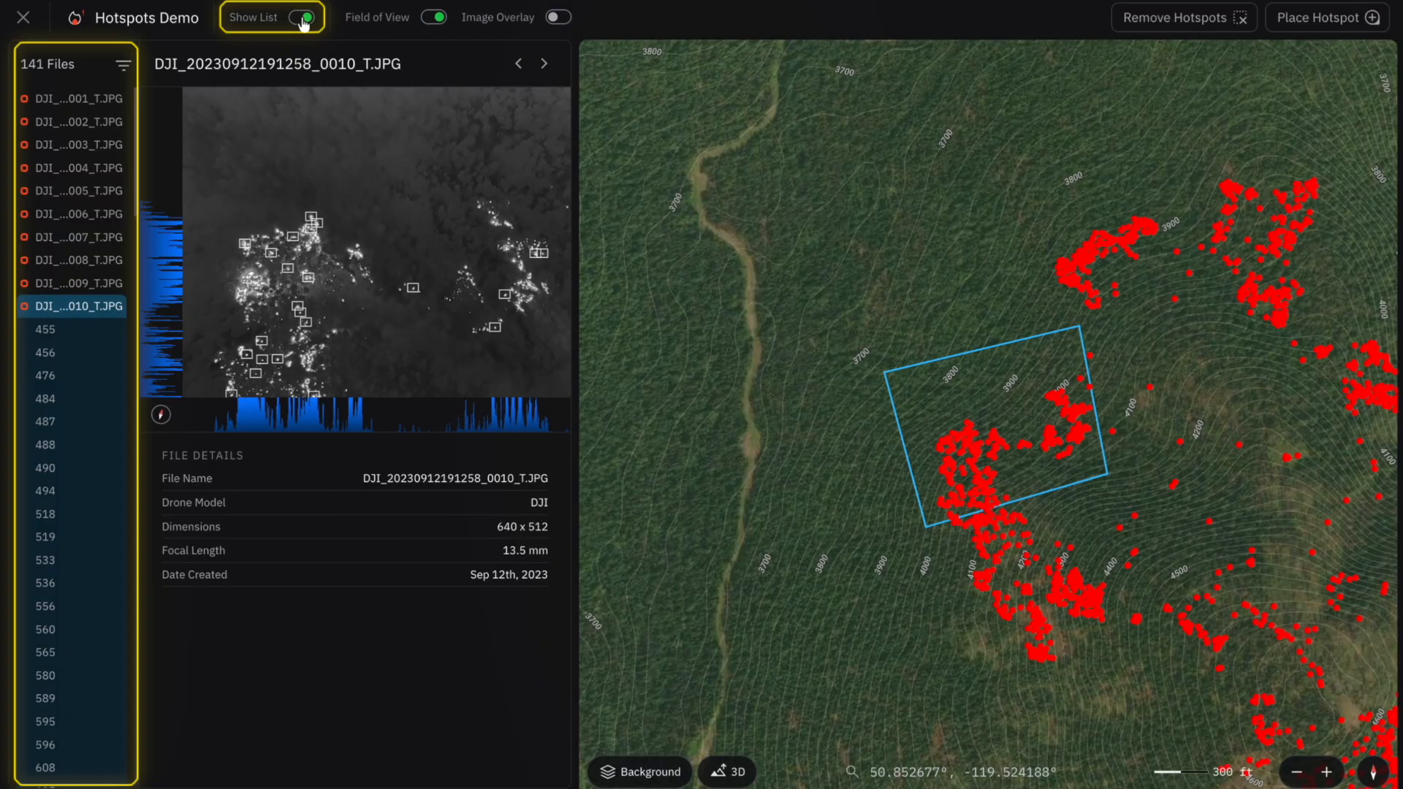
left_click(71, 422)
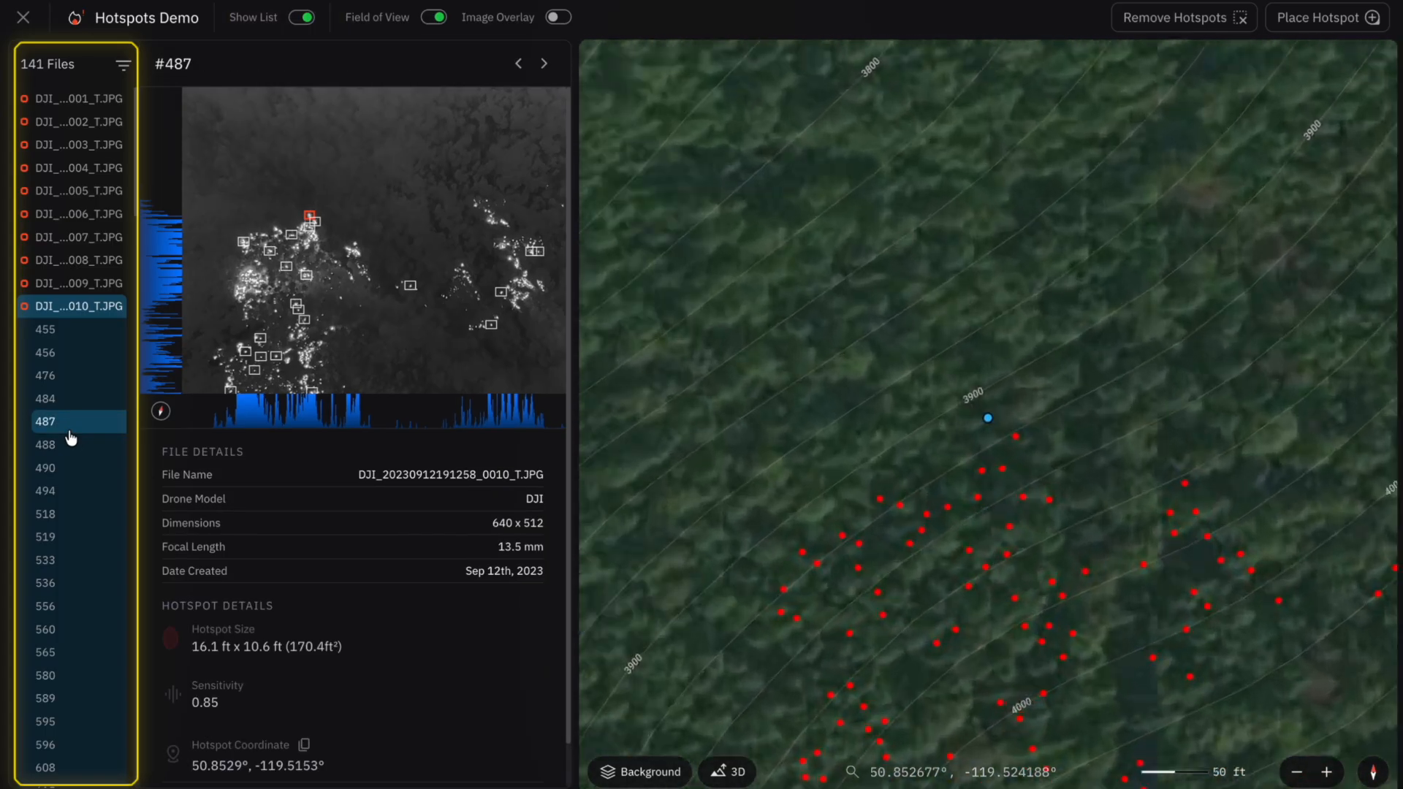
left_click(82, 146)
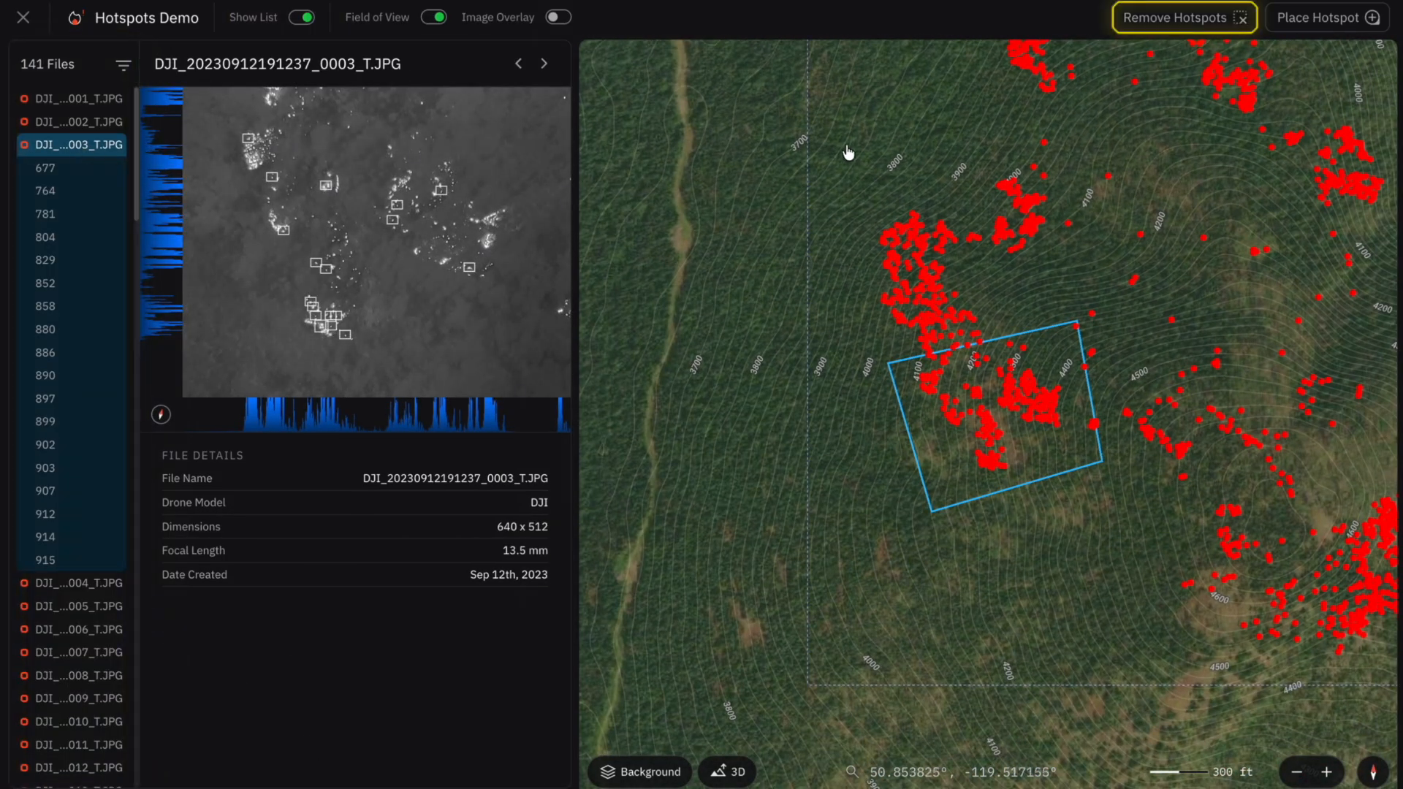
Step: Try the Remove Hotspots and Place Hotspot tools, and close the detailed hotspot view to return to the project map
left_click(1160, 27)
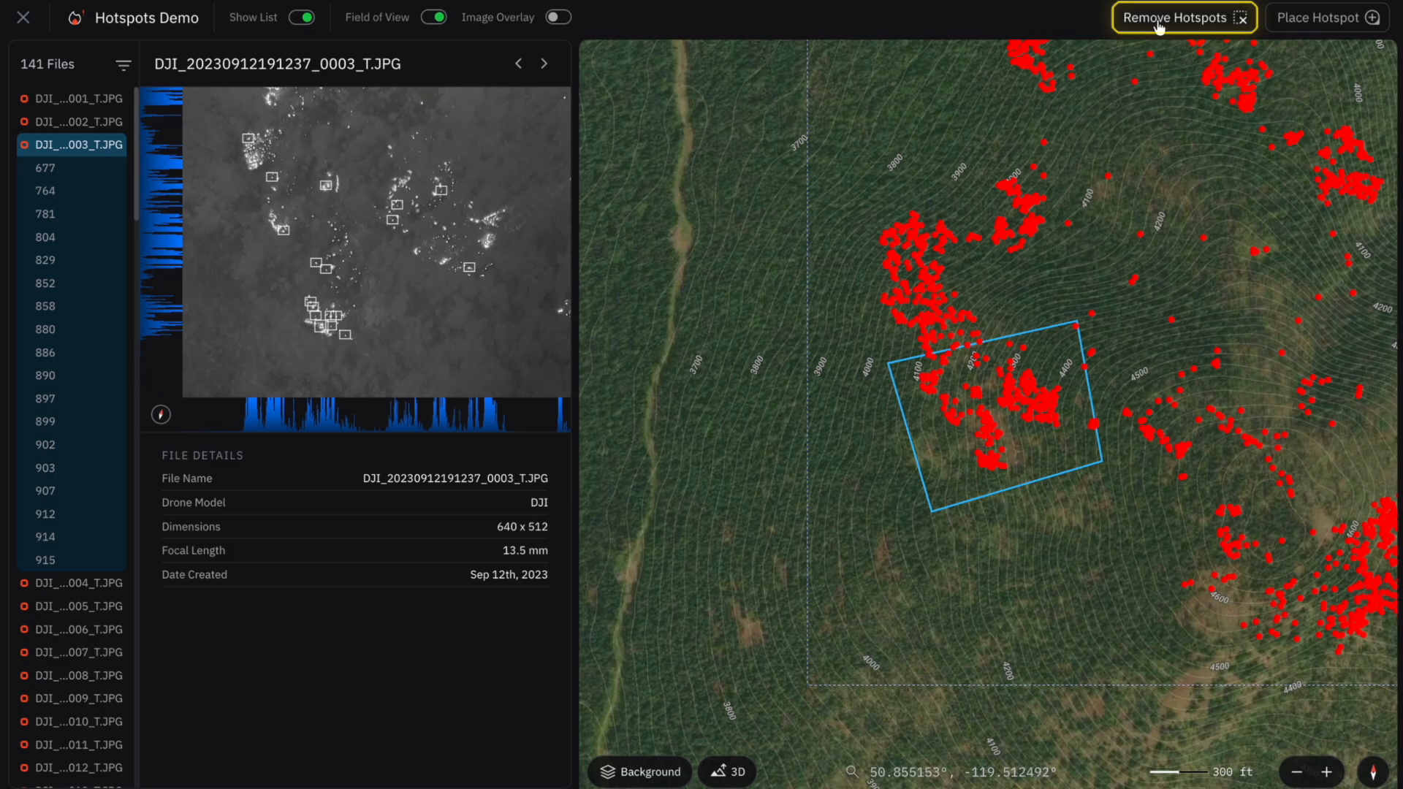
left_click(1310, 27)
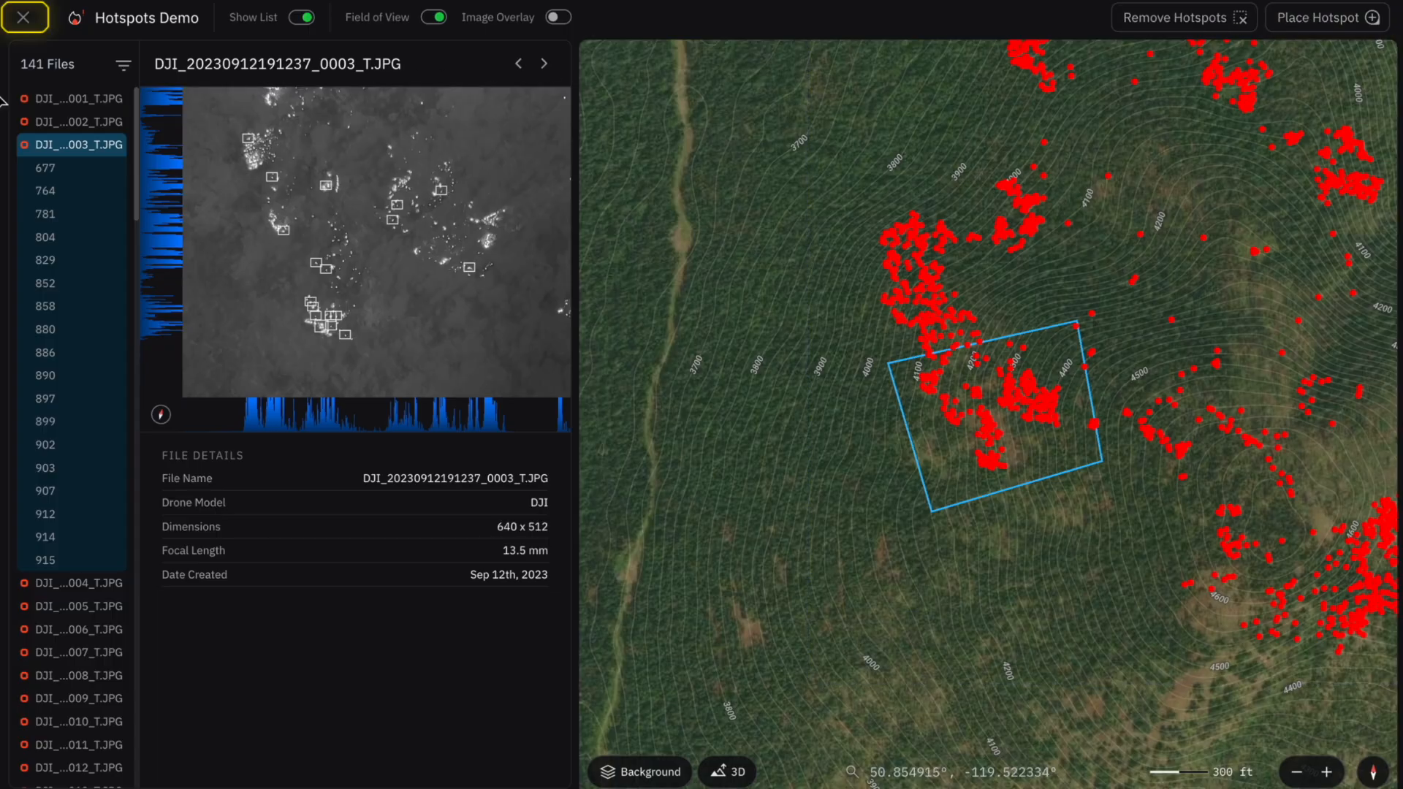
left_click(24, 20)
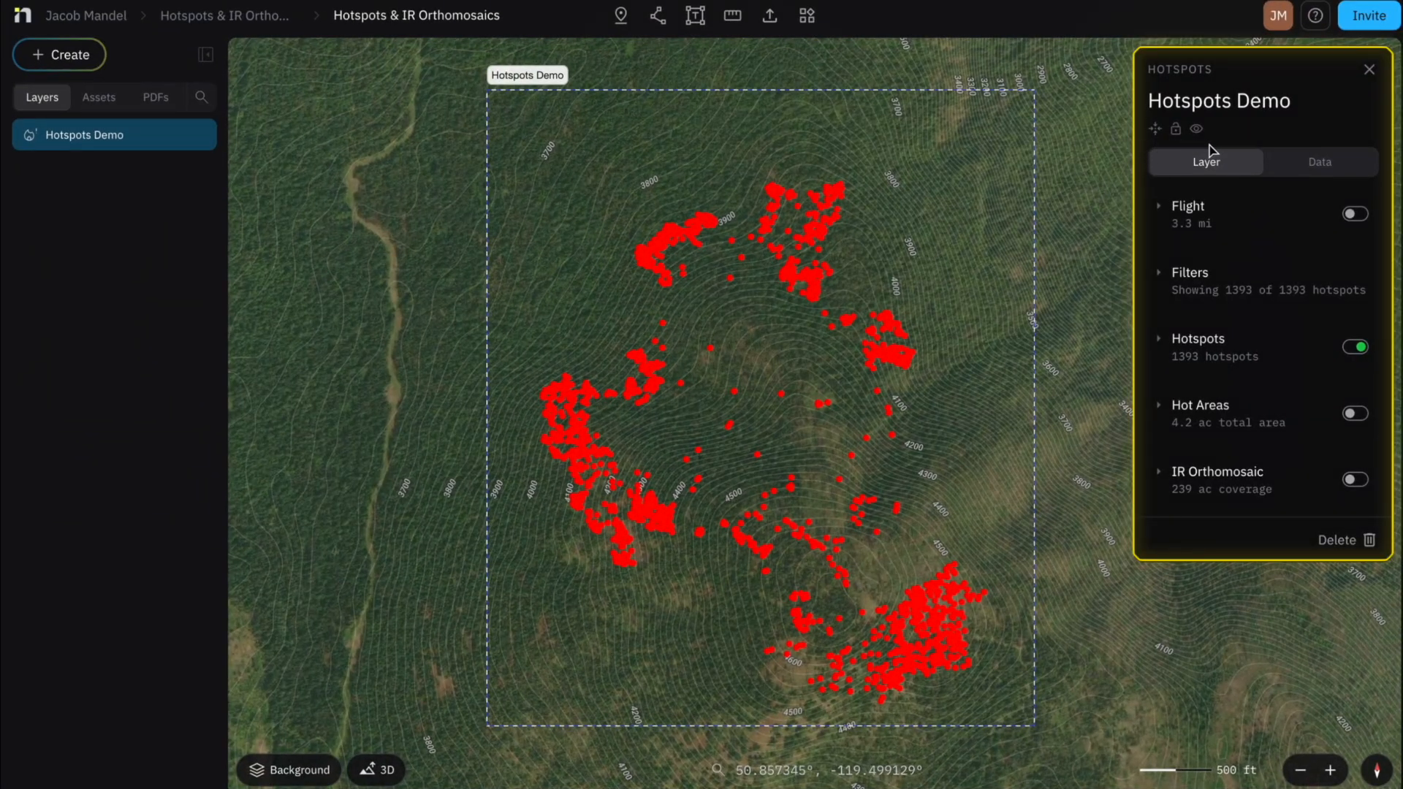
Step: Rename the hotspots layer as Hotspots Demo 1
left_click(1309, 102)
left_click(1347, 102)
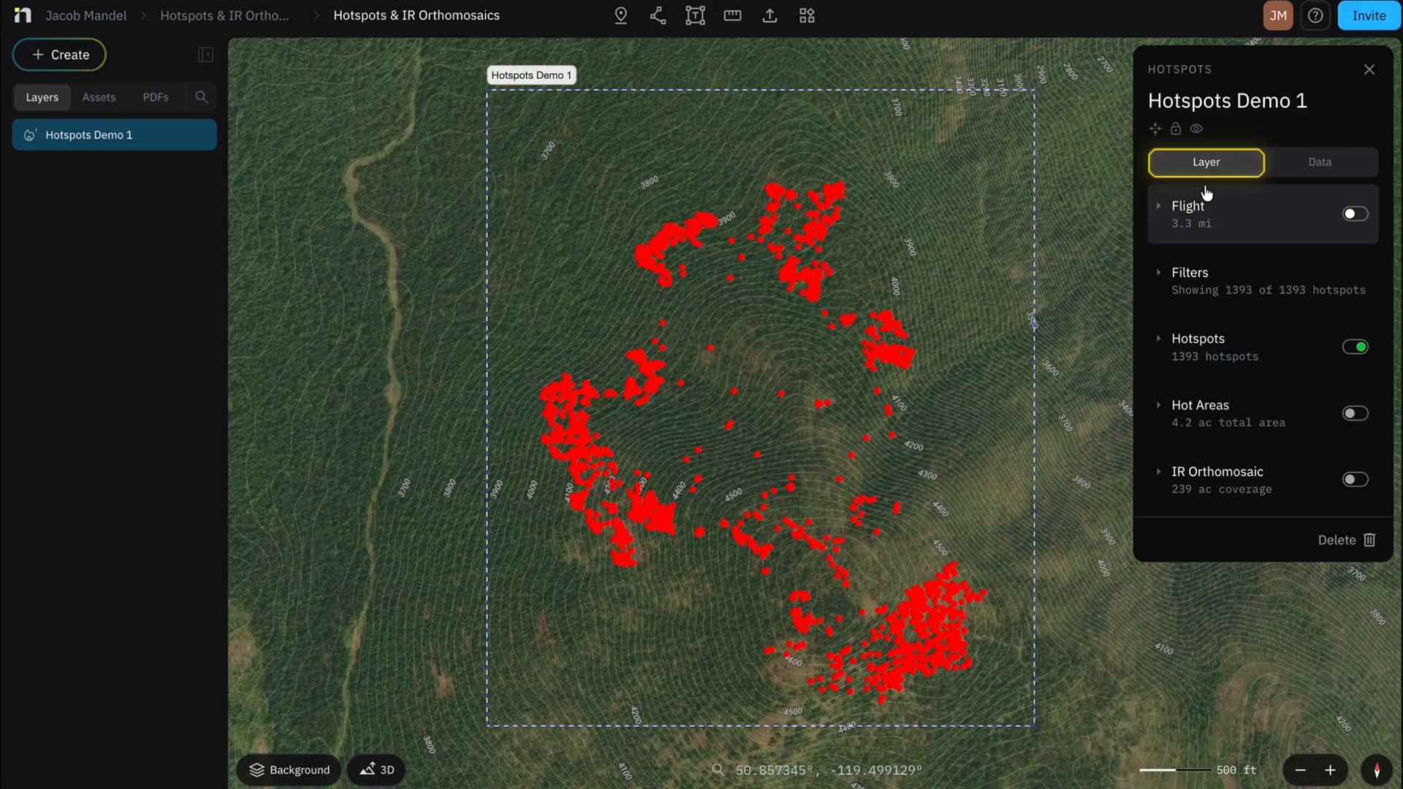
Step: Display the layer's flight path, and check one capture point's image details and the image overlap map, hiding the overlap again
left_click(1162, 223)
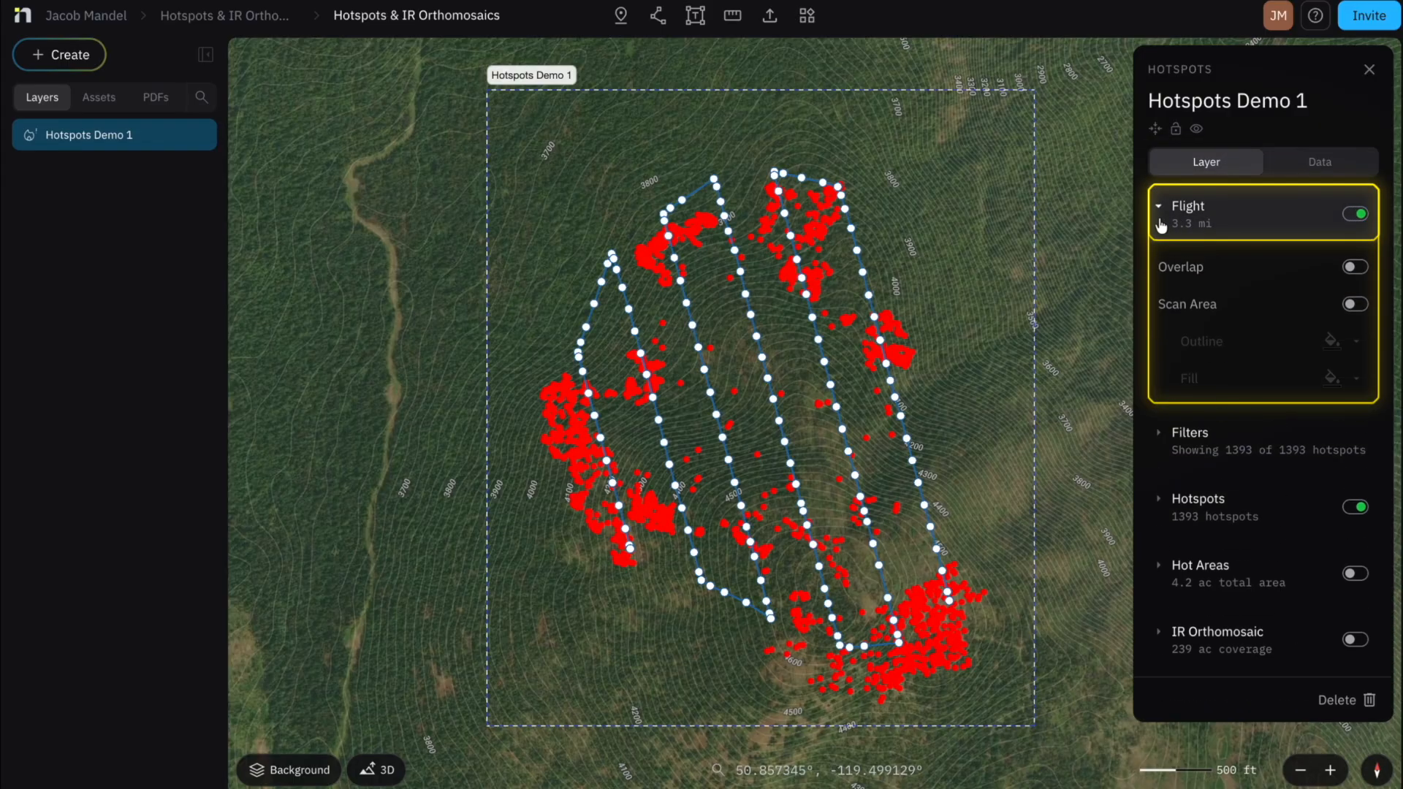
left_click(858, 254)
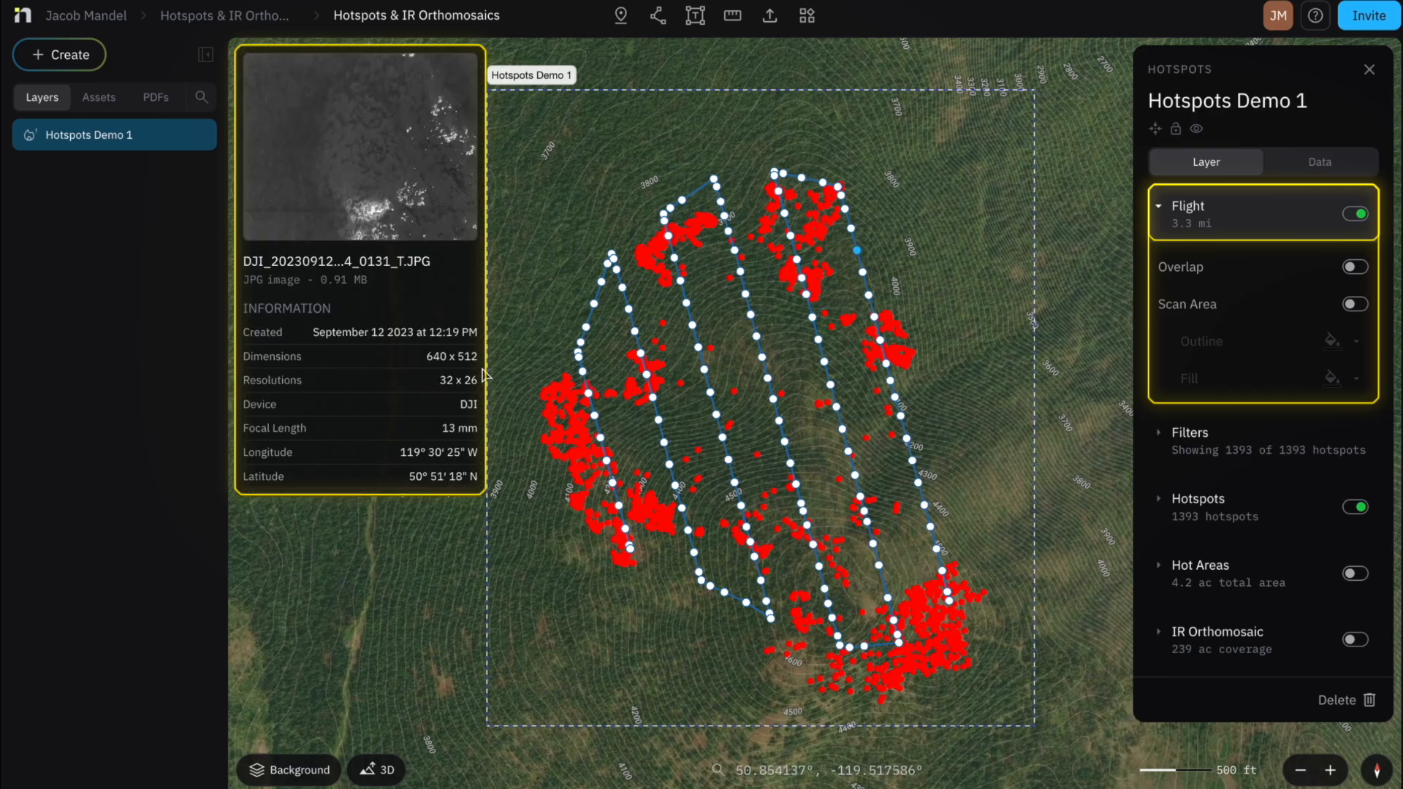
left_click(1356, 268)
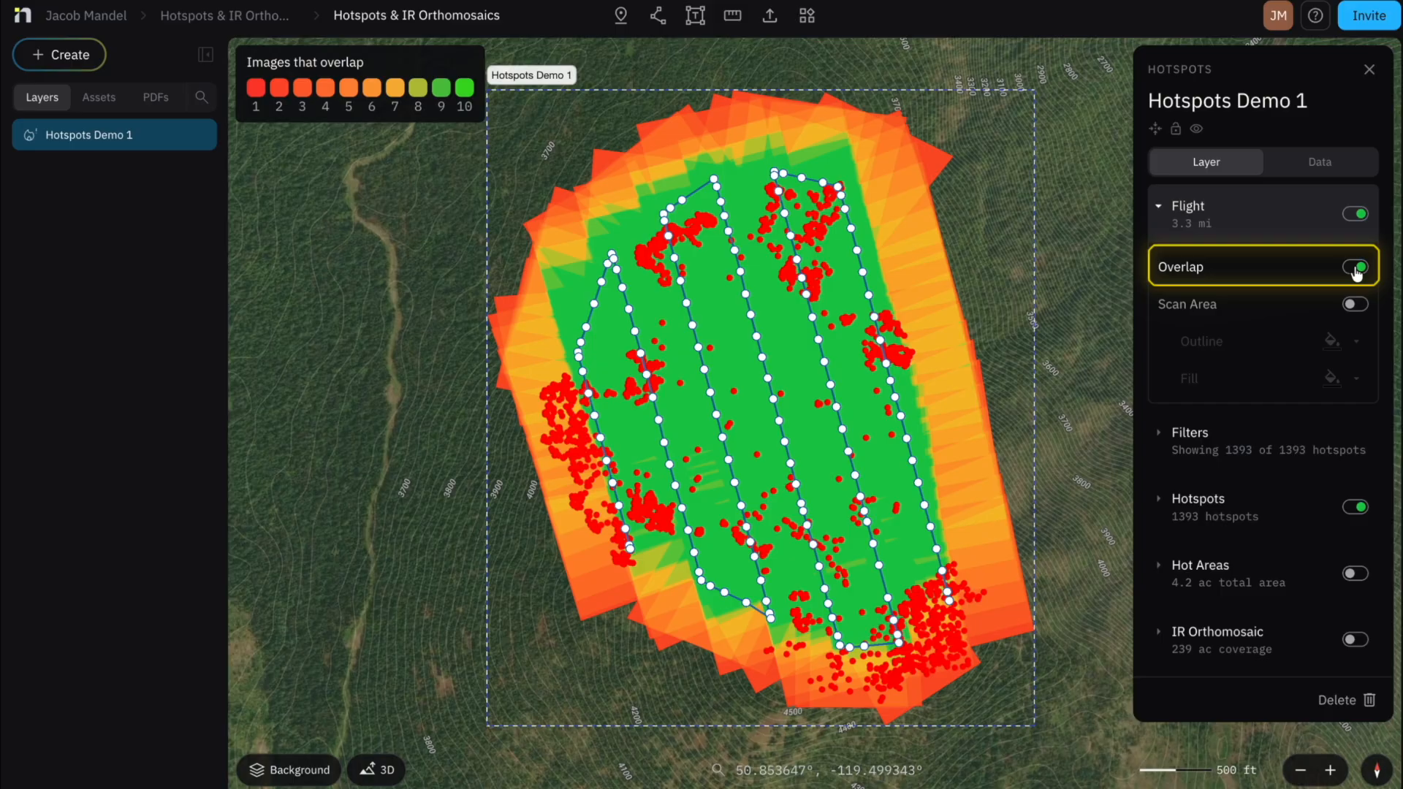
left_click(1356, 267)
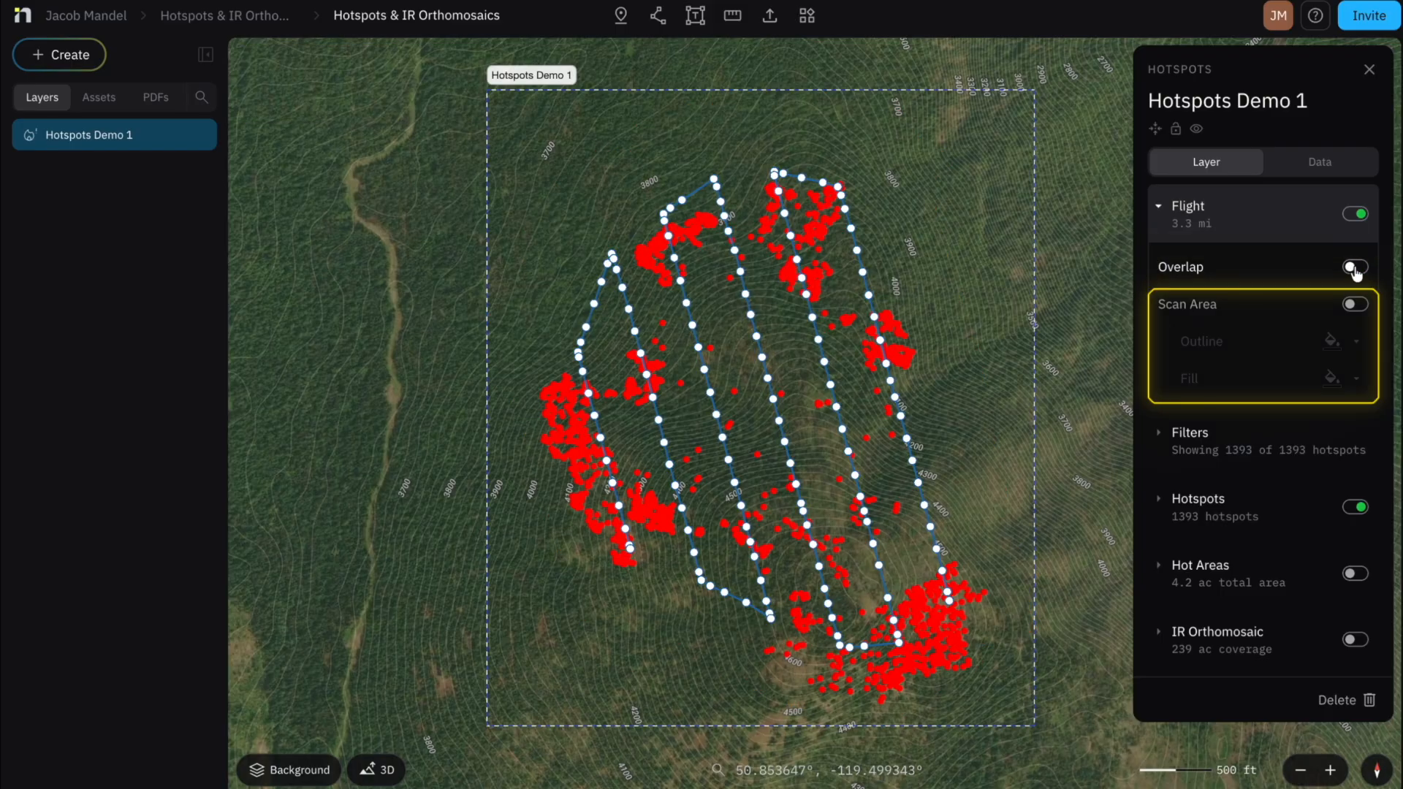
Step: Display the flight's scan area, check its outline and fill color options, and hide the scan area and flight path
left_click(1355, 305)
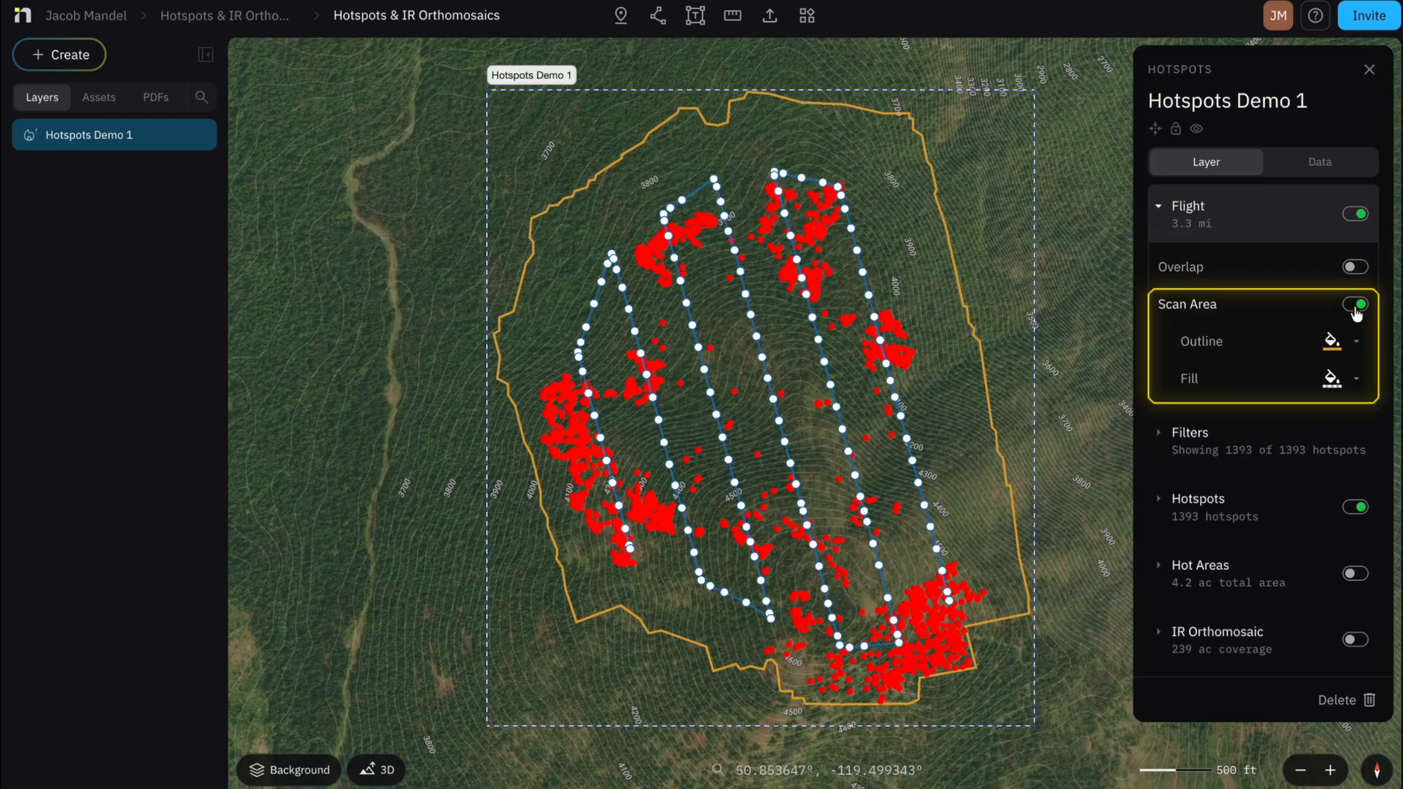
left_click(1344, 345)
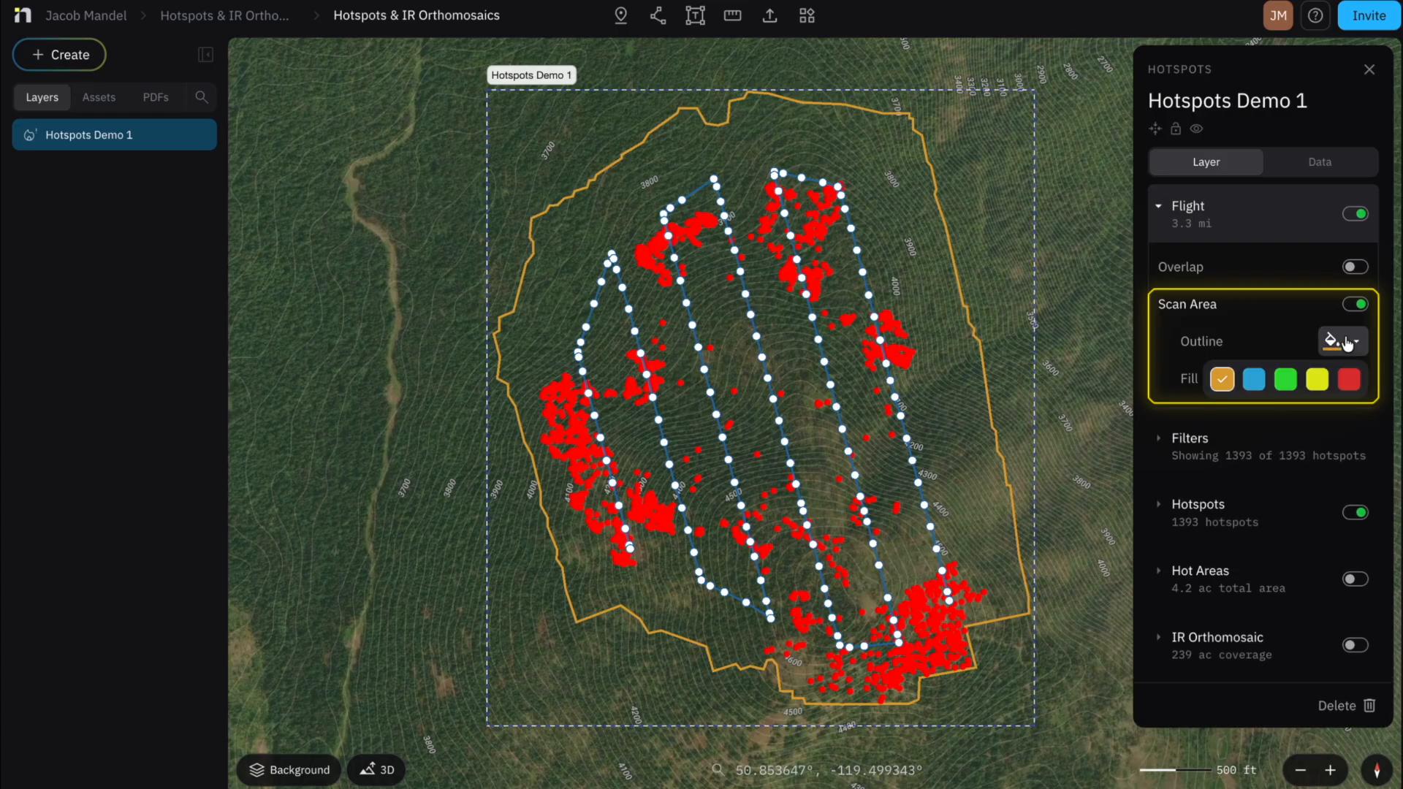
left_click(1351, 381)
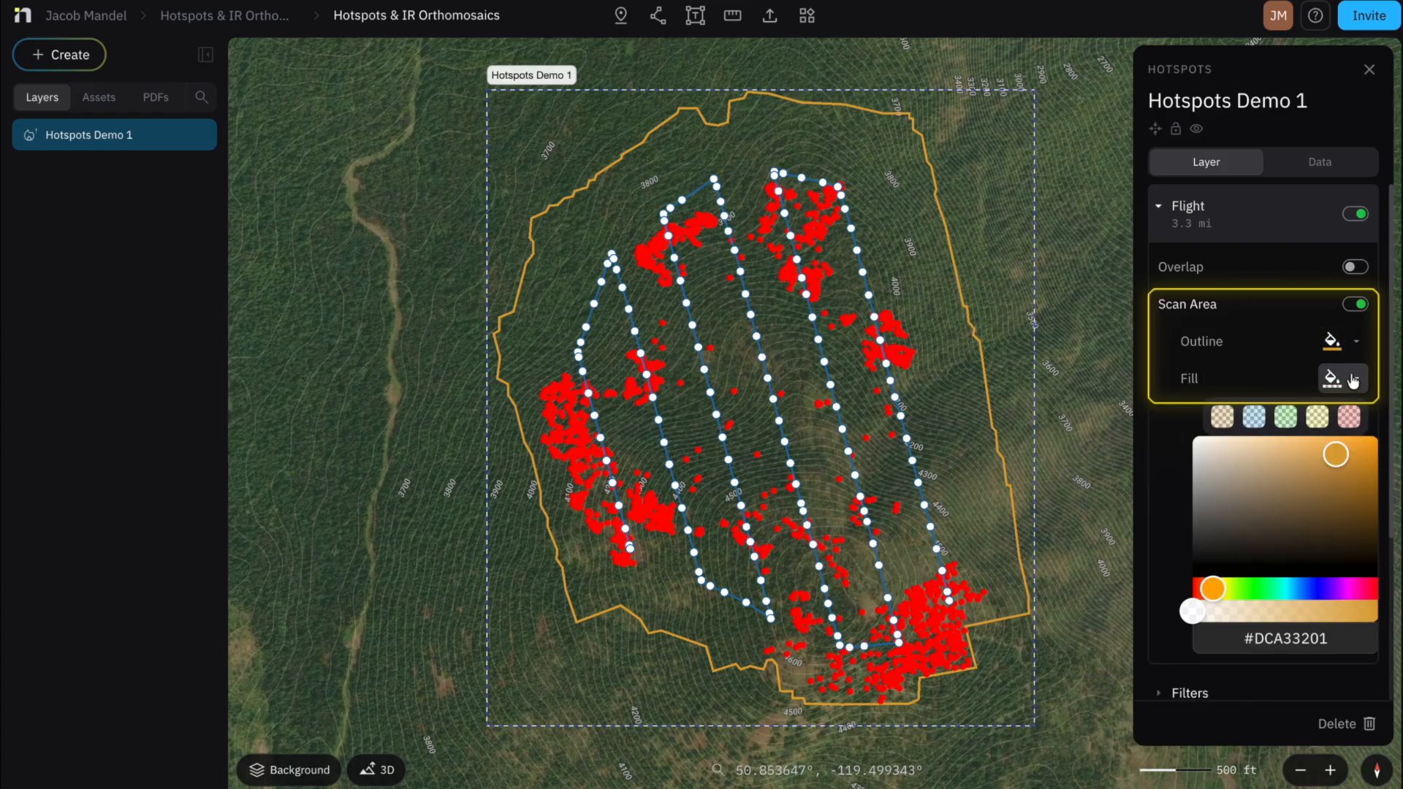
left_click(1355, 304)
left_click(1355, 214)
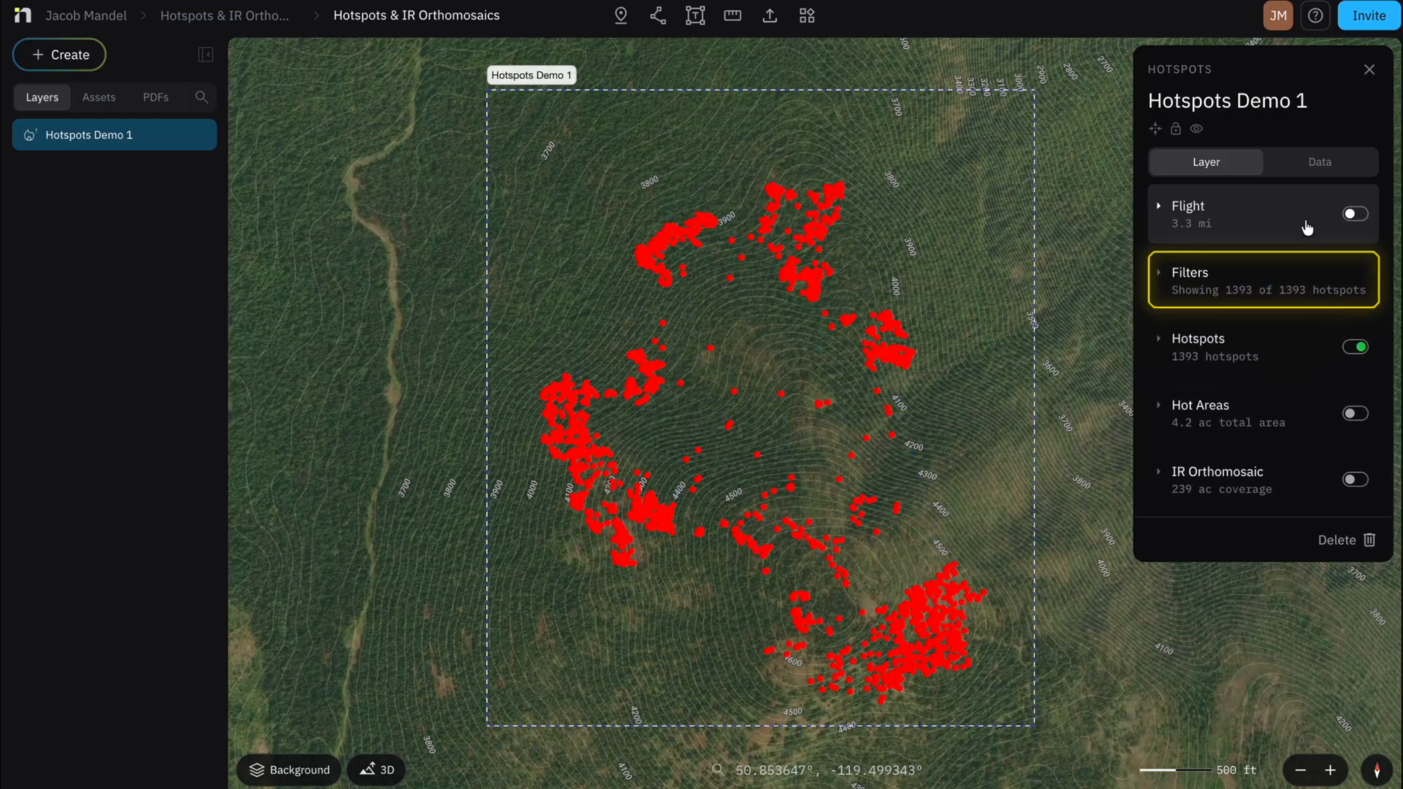
Step: Try filtering the hotspots with a sensitivity of 0.10, and reset the sensitivity to its default
left_click(1158, 281)
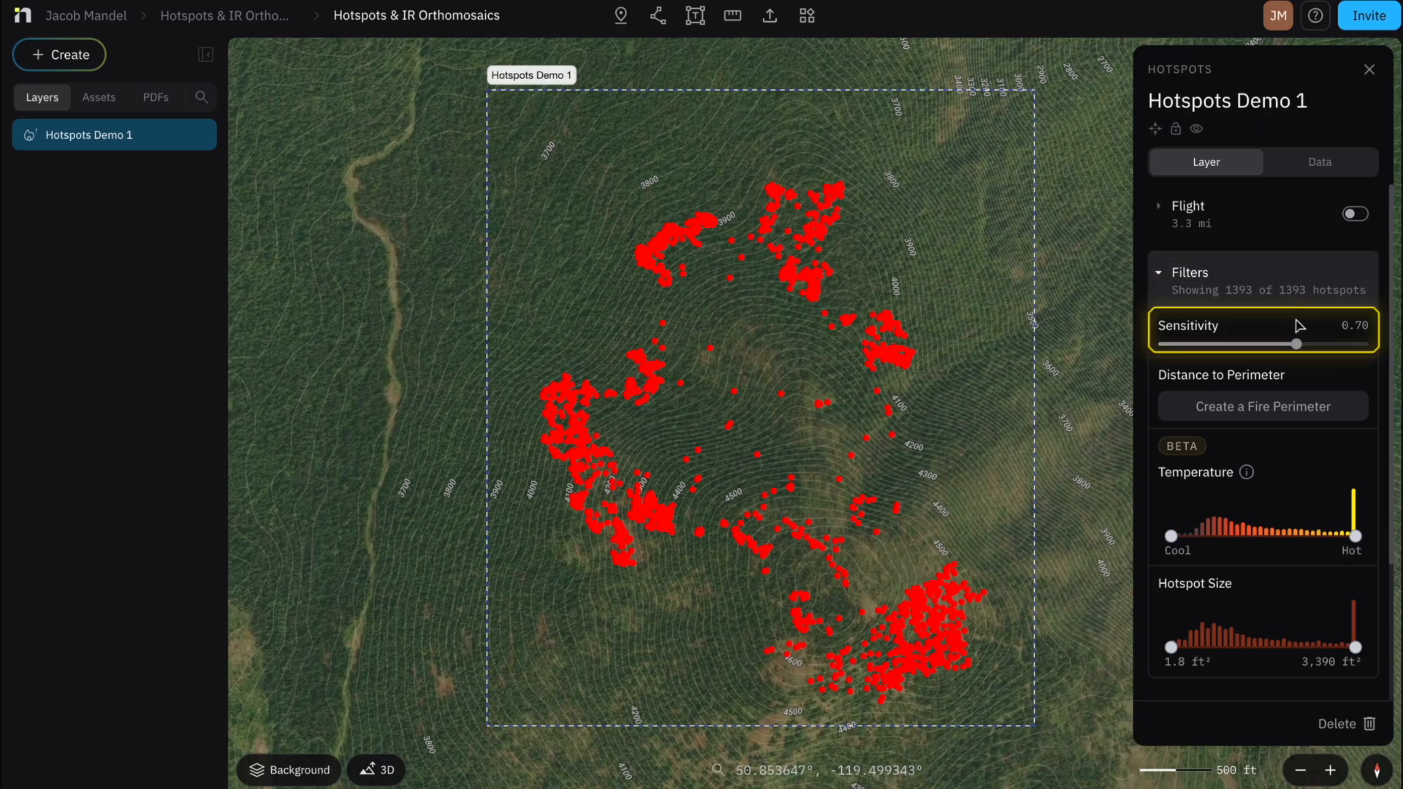
left_click_drag(1297, 349, 1164, 346)
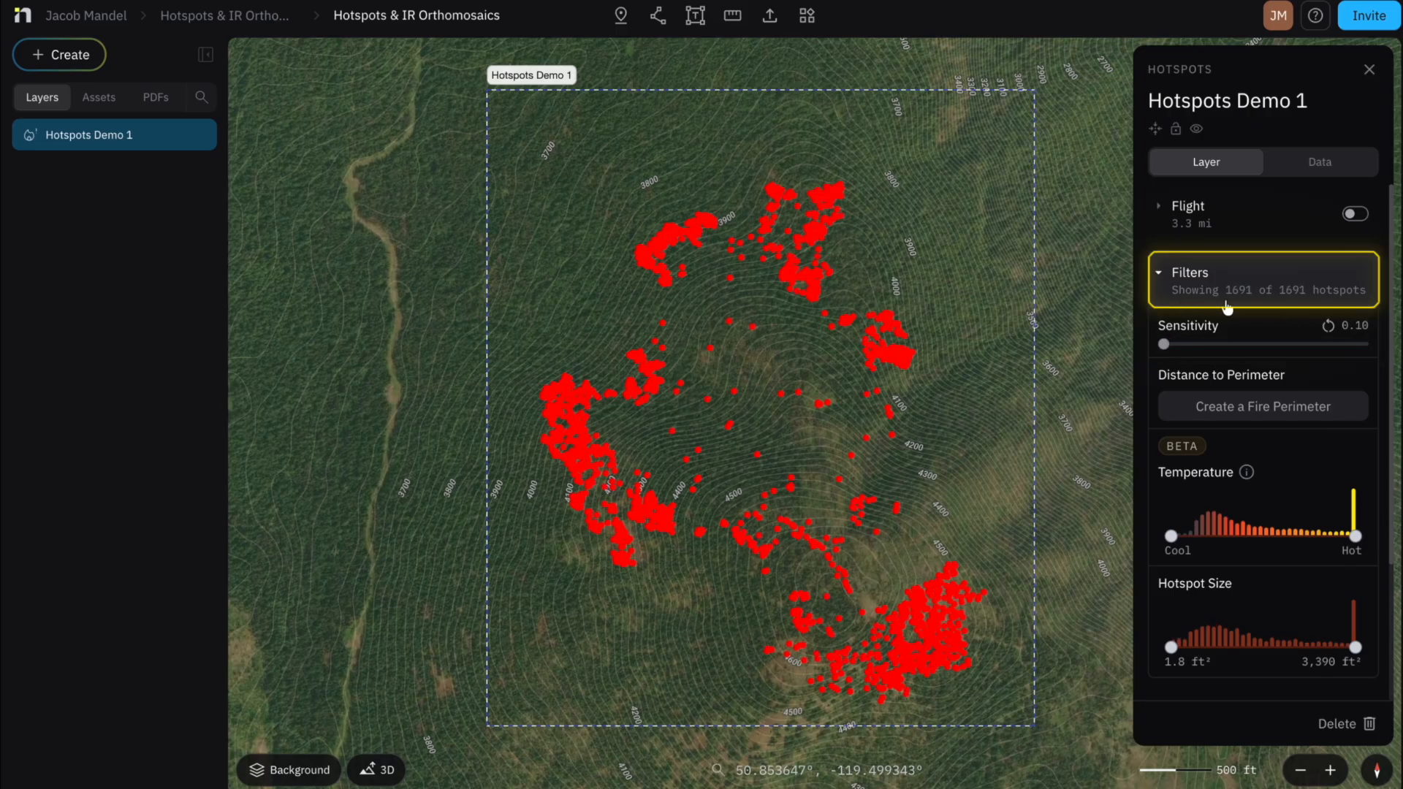
left_click(1328, 329)
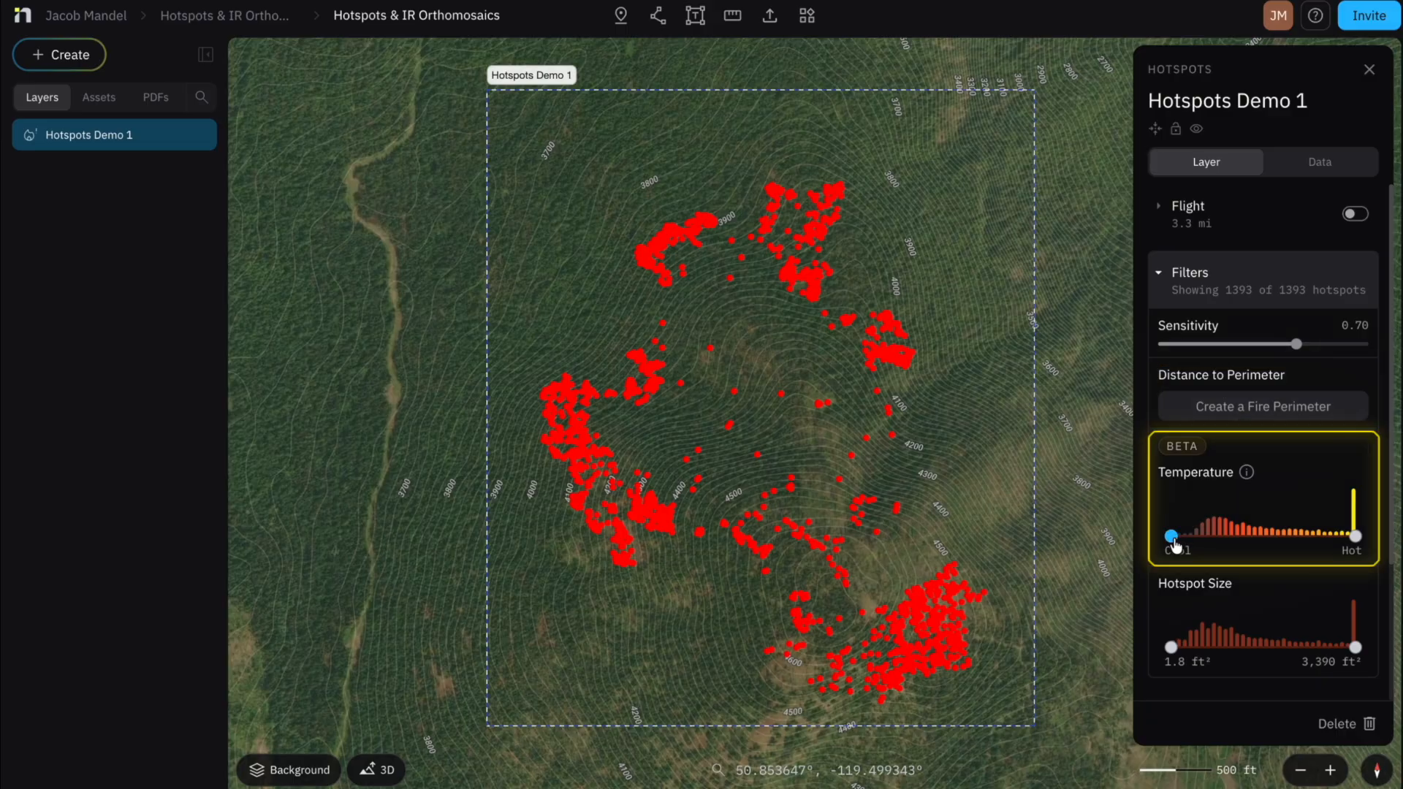
Step: Try filtering for the hottest hotspots with a minimum size of 65.0 ft², and restore the full temperature and size ranges
left_click_drag(1172, 537, 1338, 538)
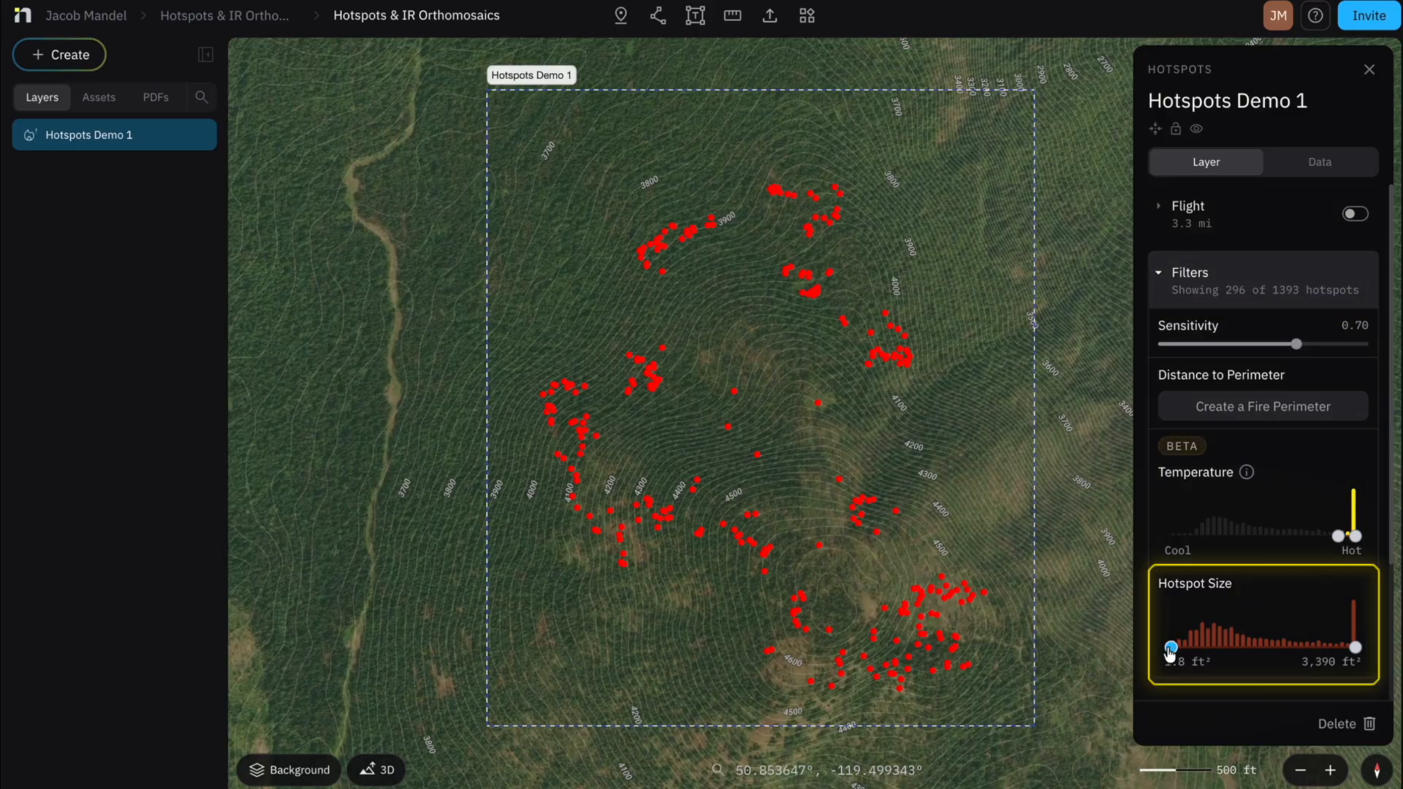
left_click_drag(1172, 648, 1338, 649)
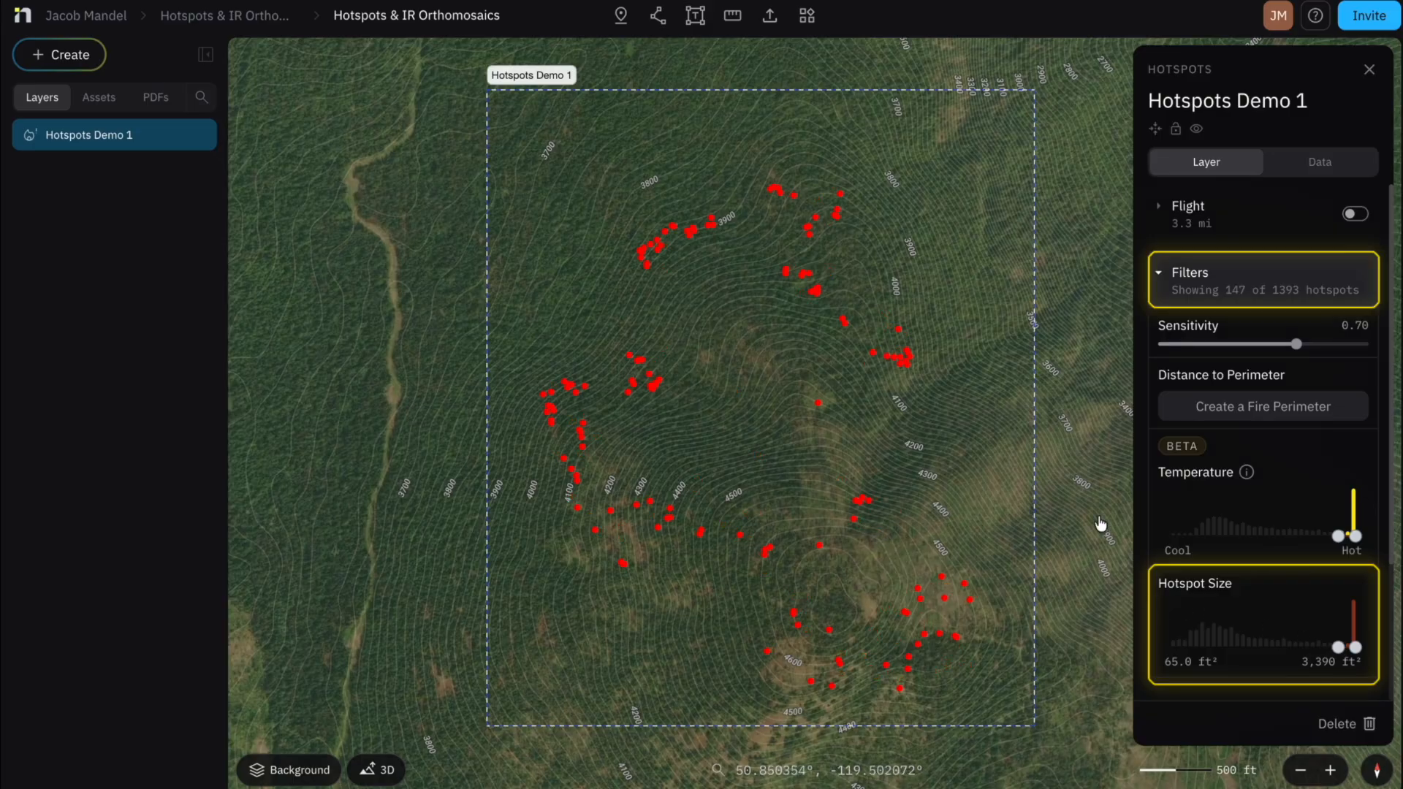
scroll(1272, 536, "down", 3)
left_click_drag(1338, 424, 1172, 425)
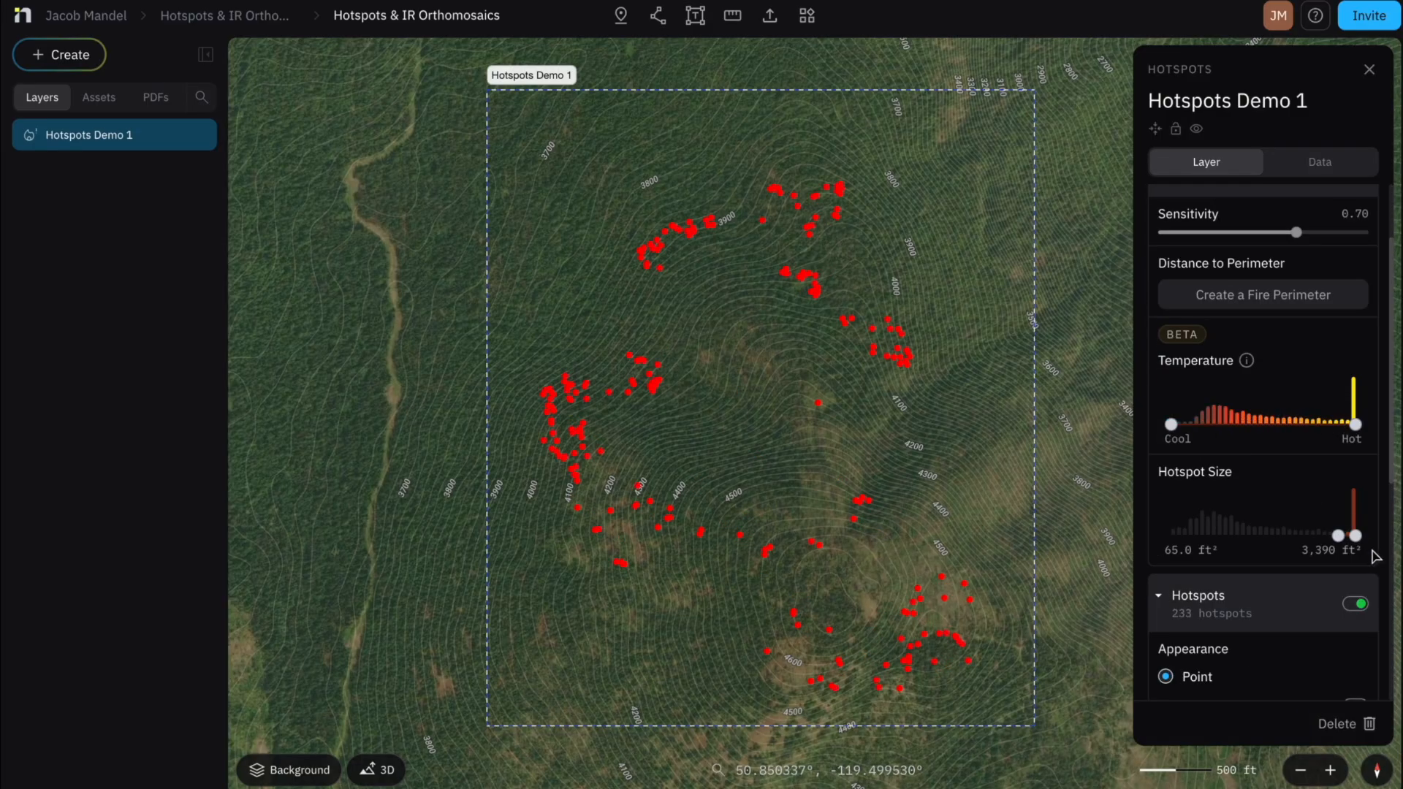
left_click_drag(1338, 536, 1172, 535)
Step: Try relative-size points in blue for the hotspots, and restore the red color with relative size off
scroll(1245, 490, "down", 4)
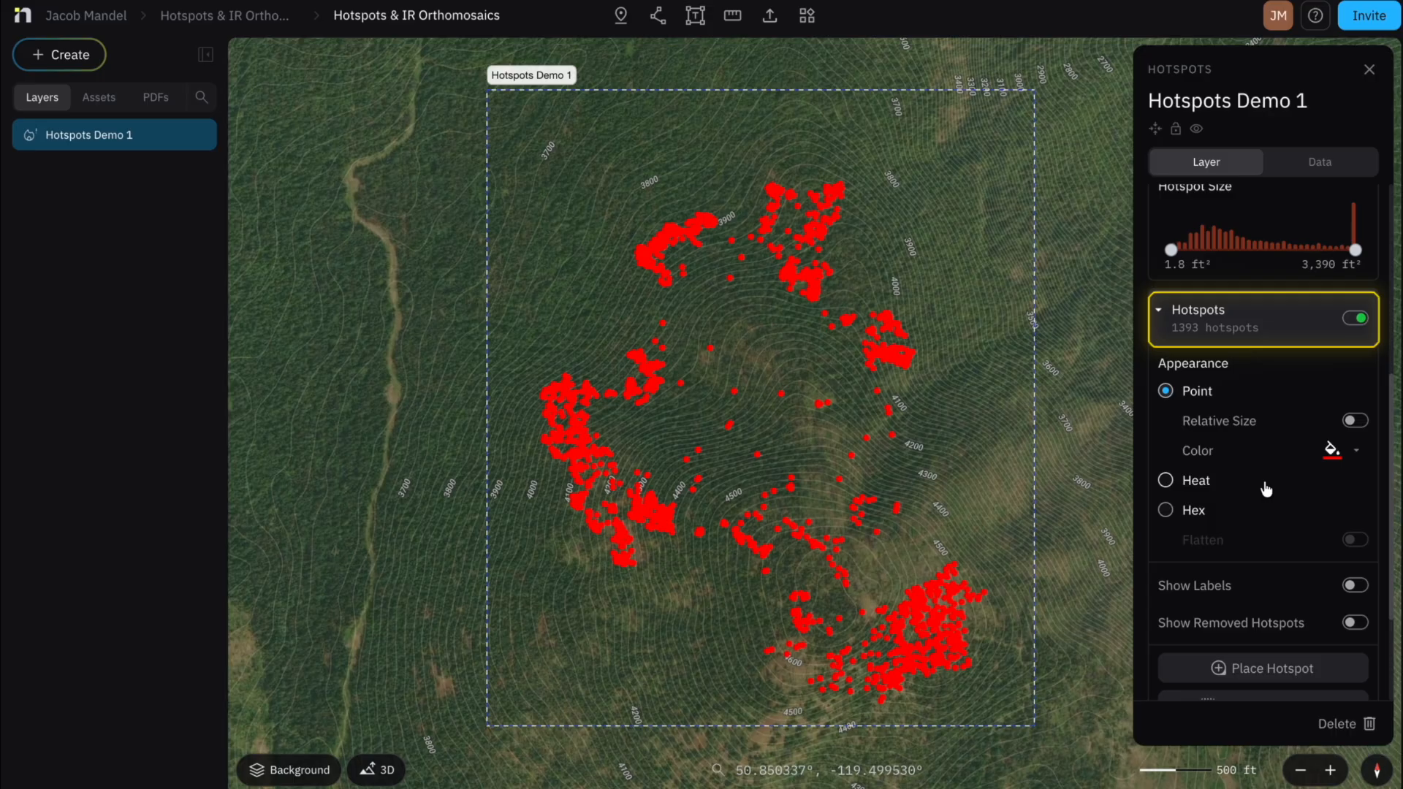
left_click(1355, 423)
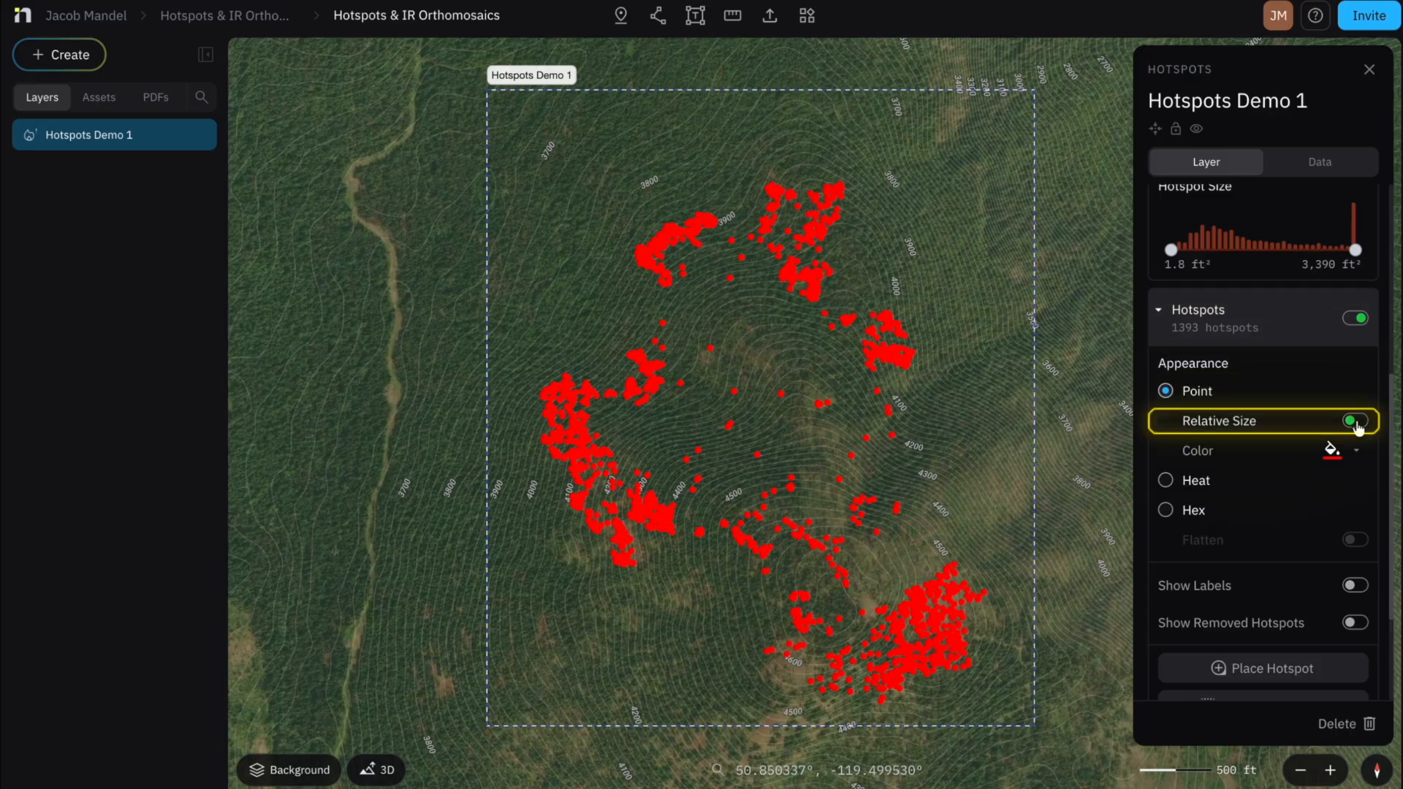
scroll(896, 358, "up", 5)
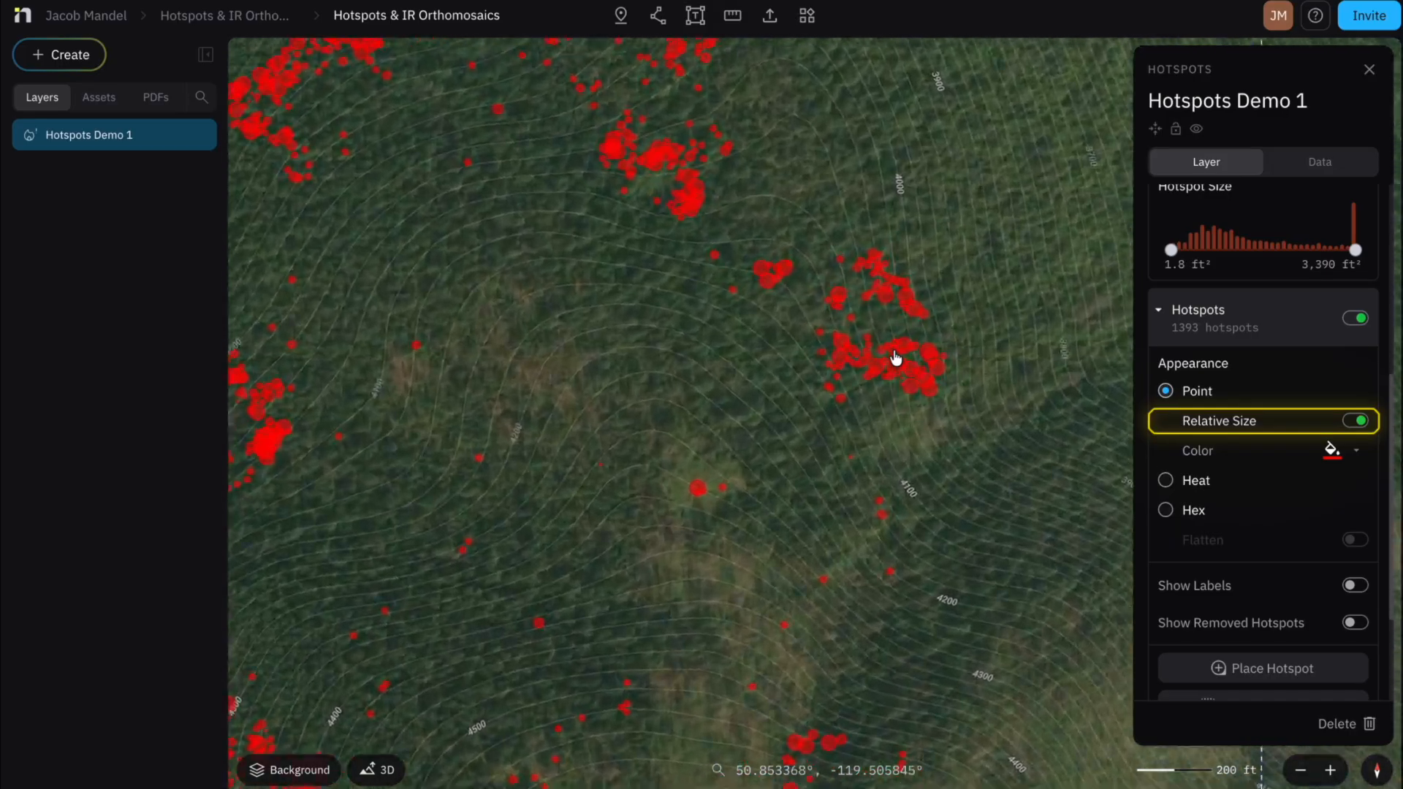
scroll(896, 358, "up", 3)
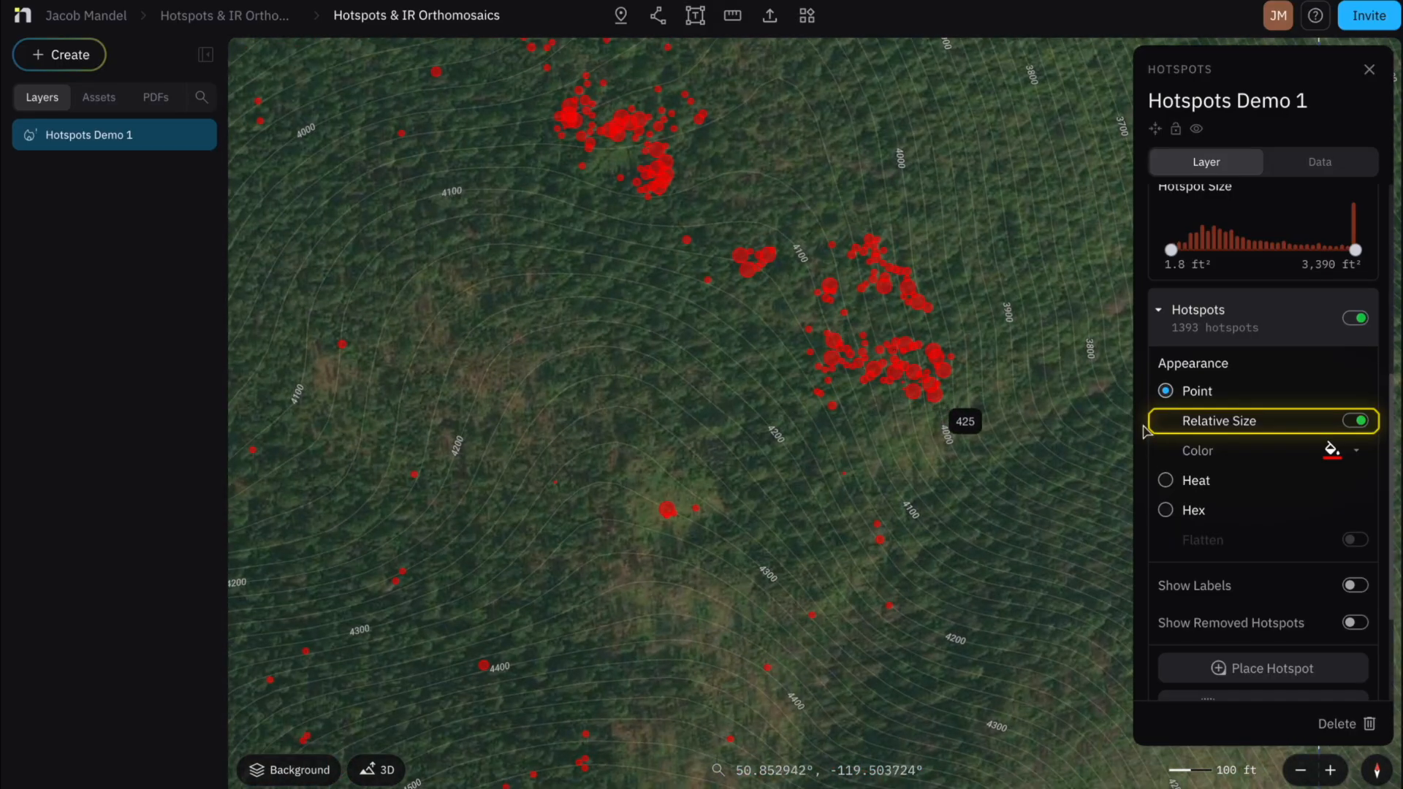
left_click(1341, 454)
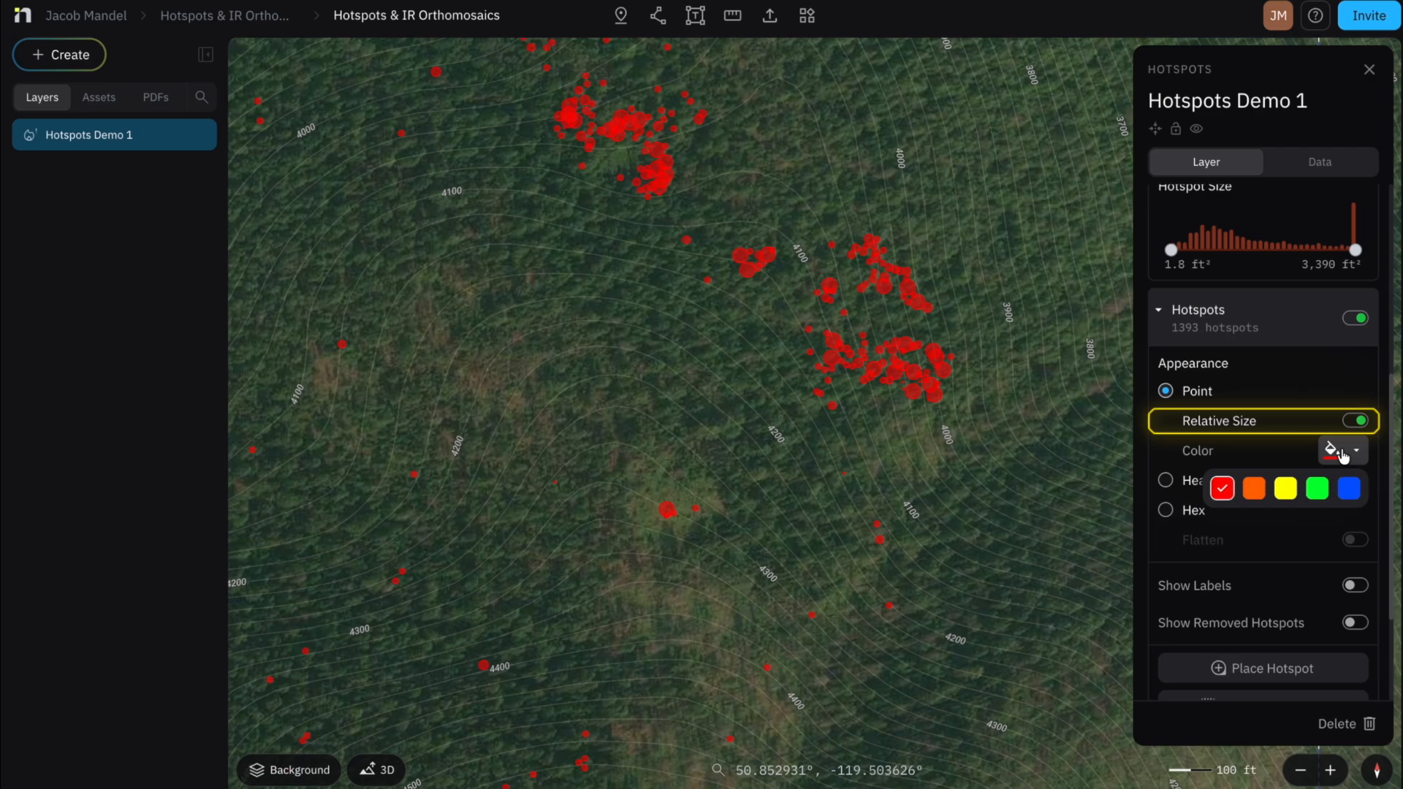
left_click(1347, 492)
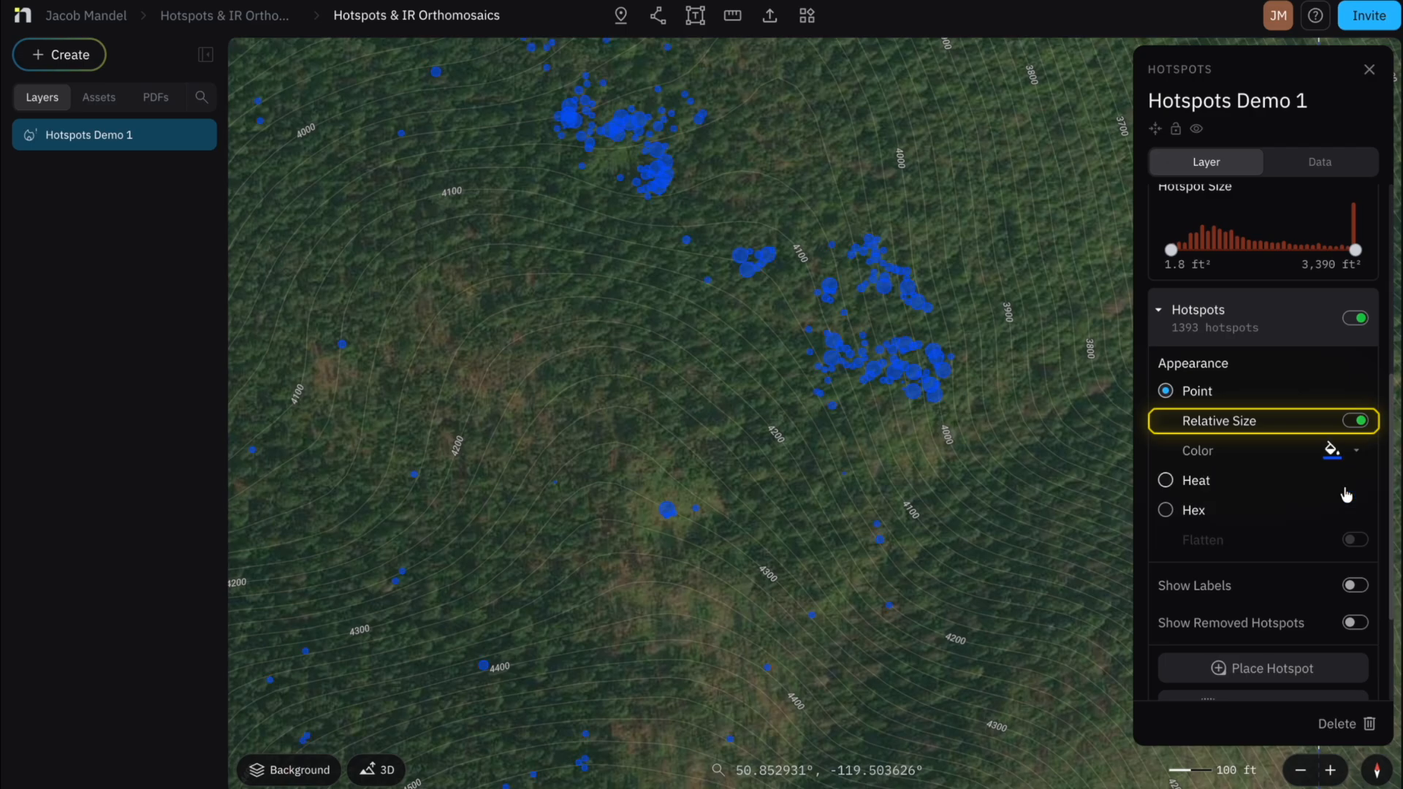
left_click(1335, 450)
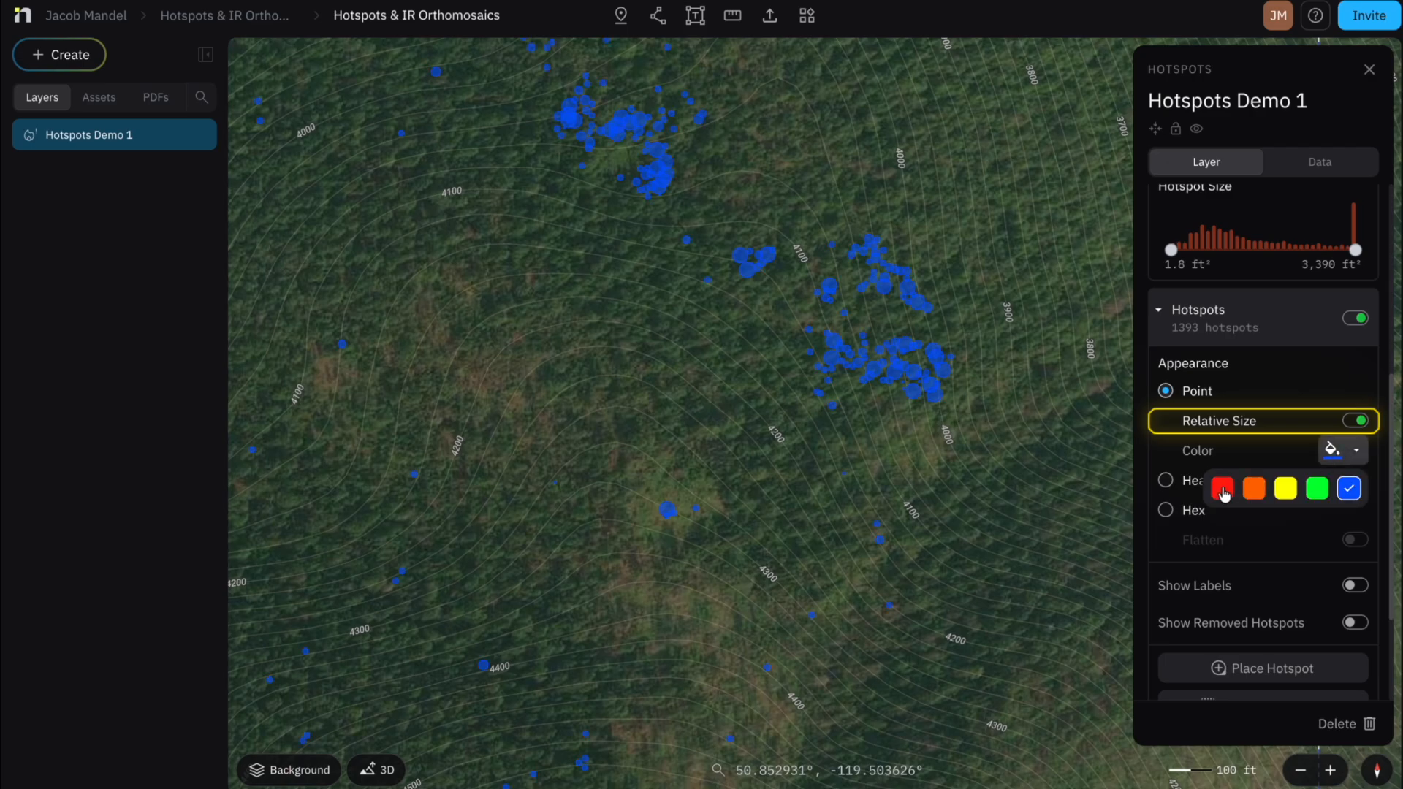
left_click(1224, 489)
left_click(1355, 422)
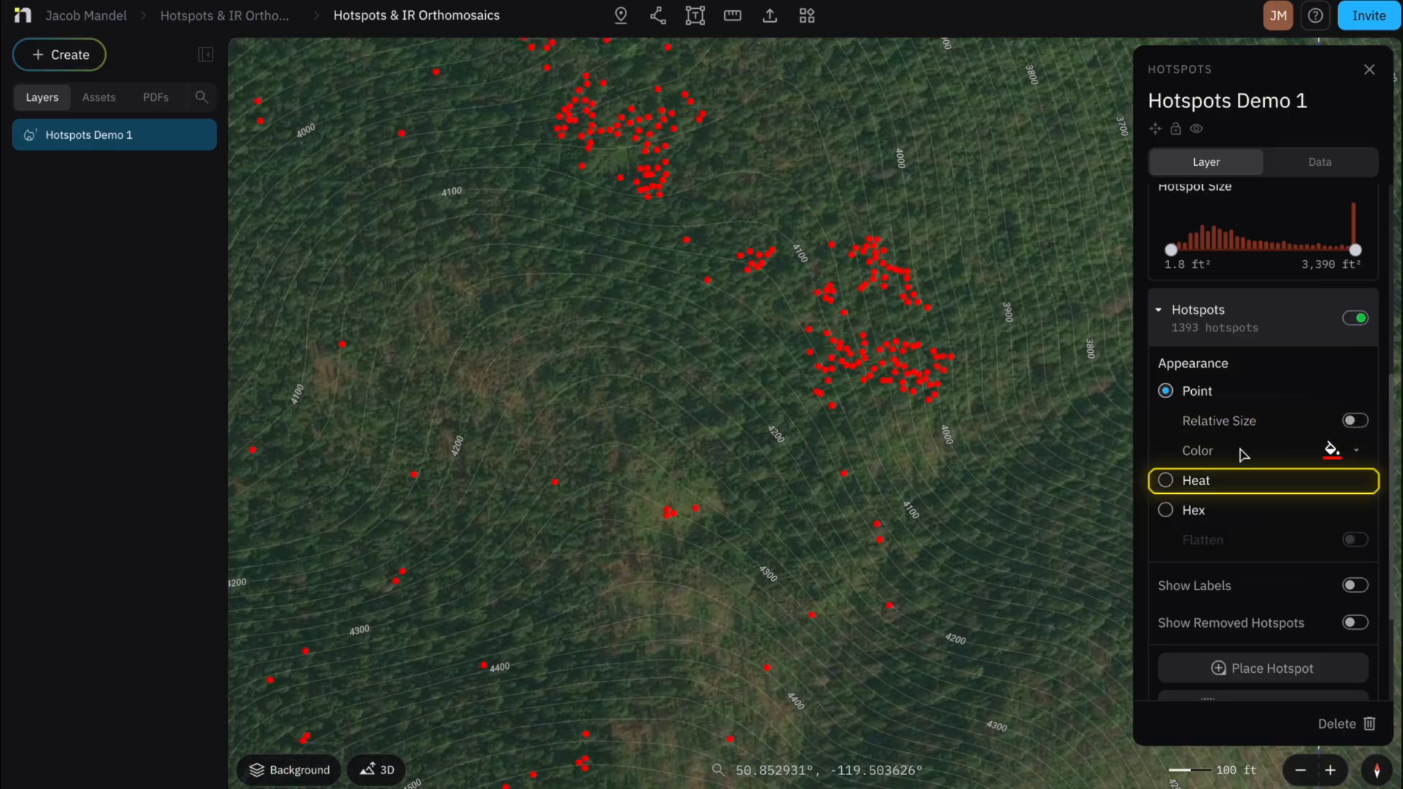
Step: Try the Heat and Hex appearances for the hotspots, and examine the hex columns from a tilted, rotated view
left_click(1168, 483)
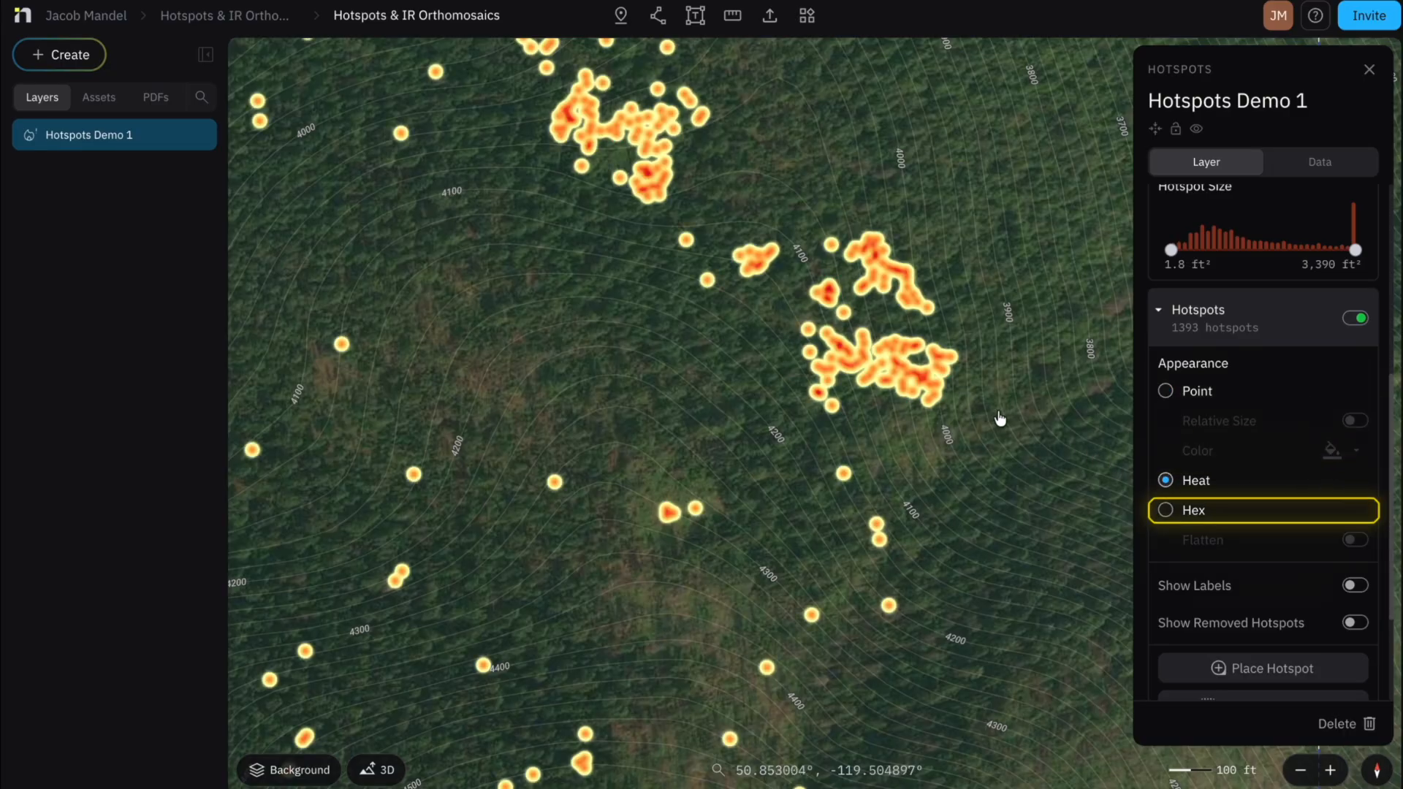
left_click(1166, 511)
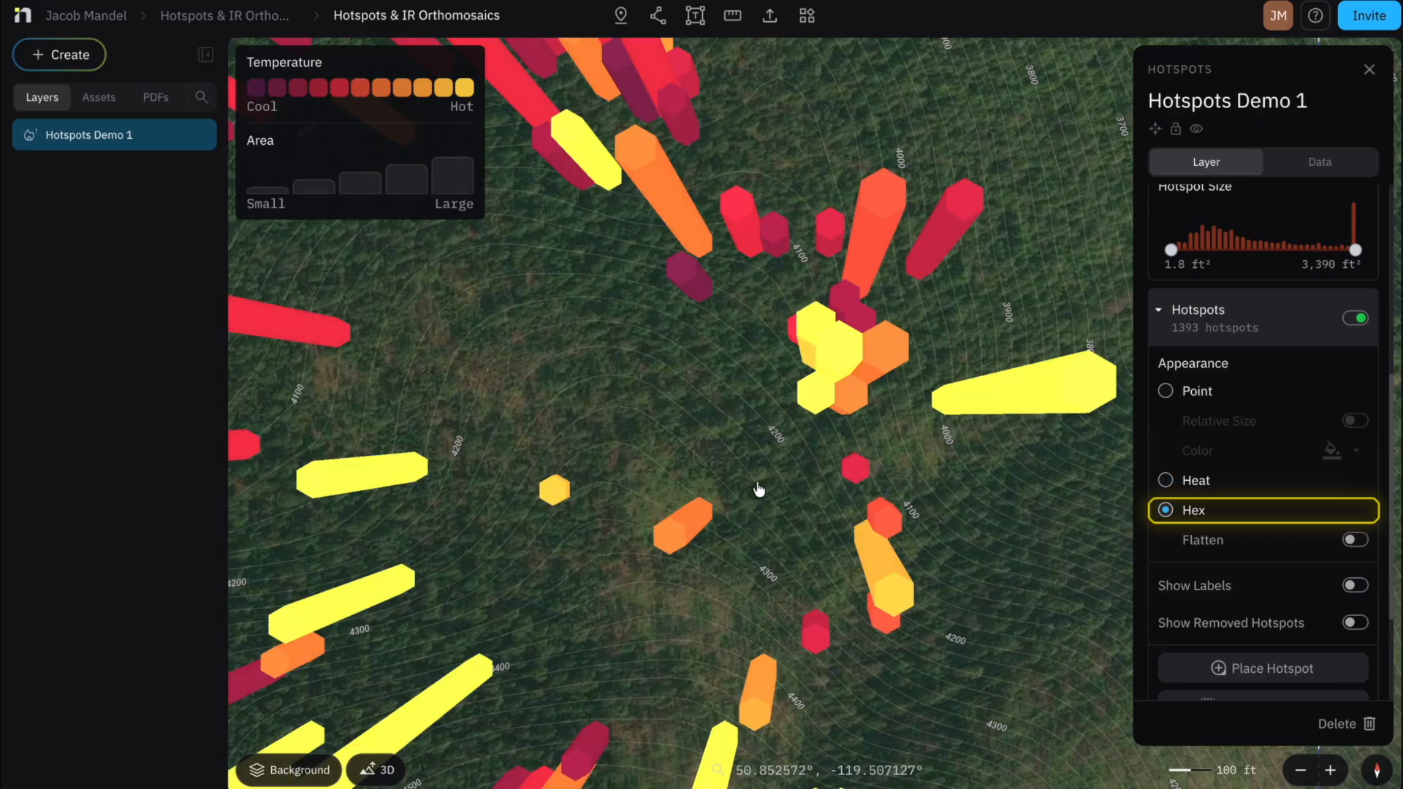
scroll(736, 479, "down", 5)
left_click_drag(734, 479, 799, 315)
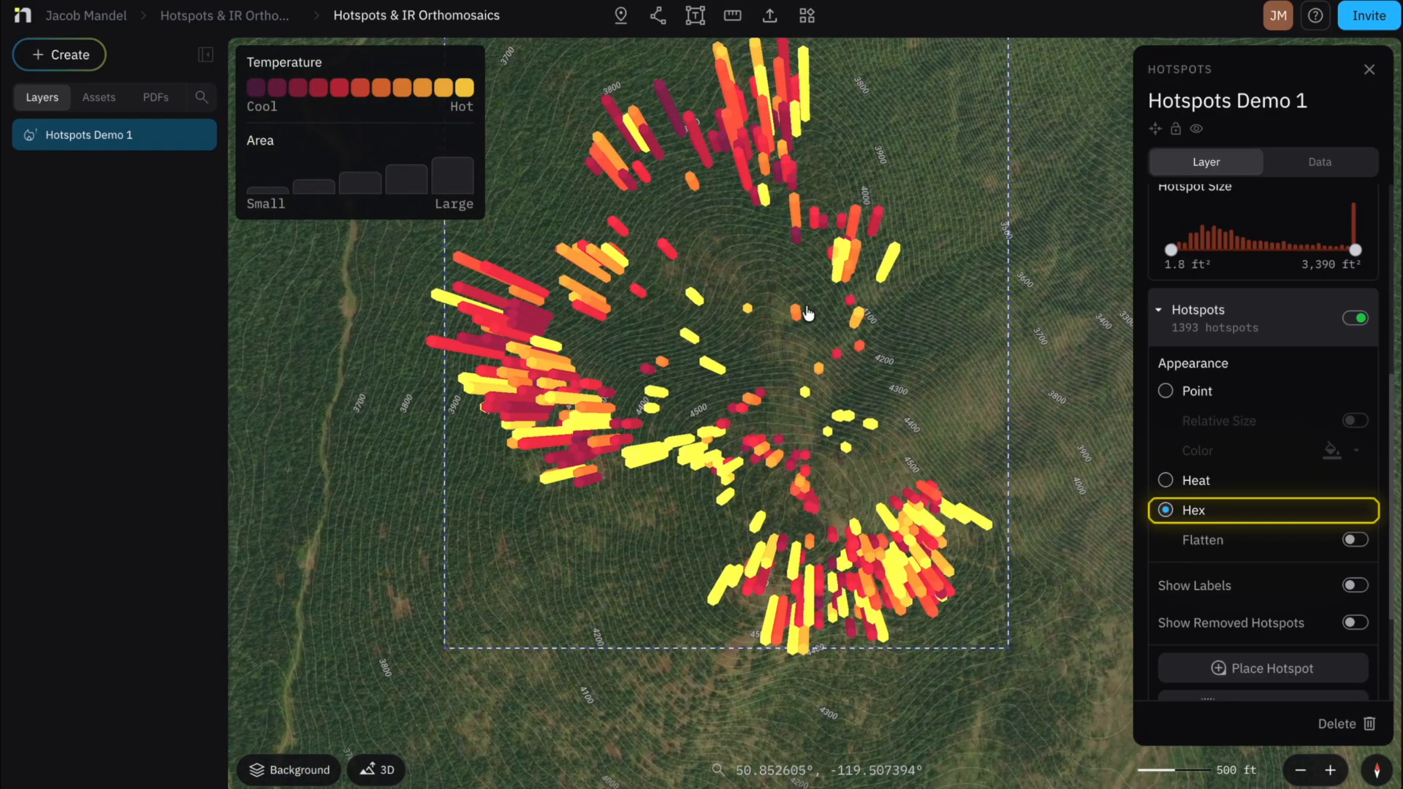
left_click_drag(793, 363, 795, 433)
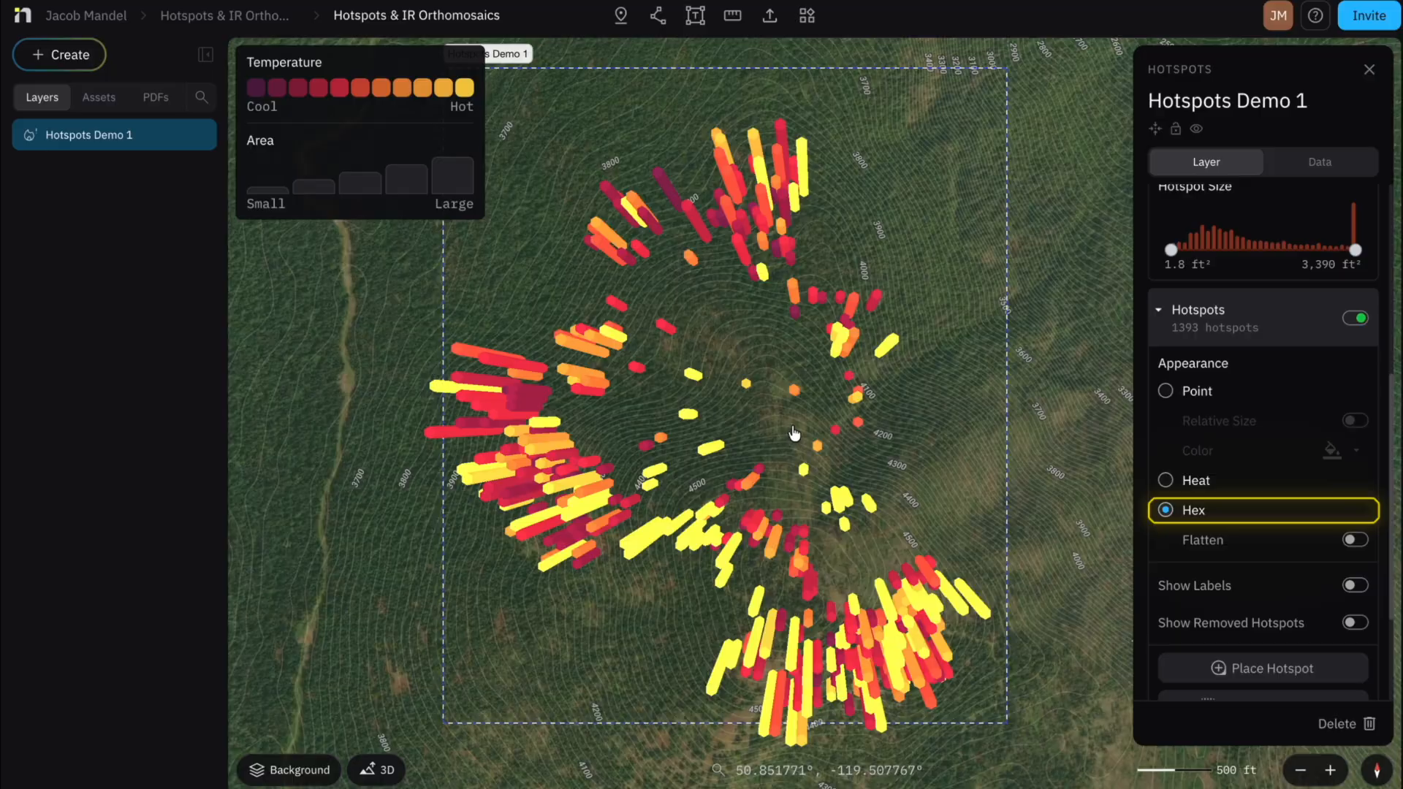
right_click_drag(863, 448, 526, 402)
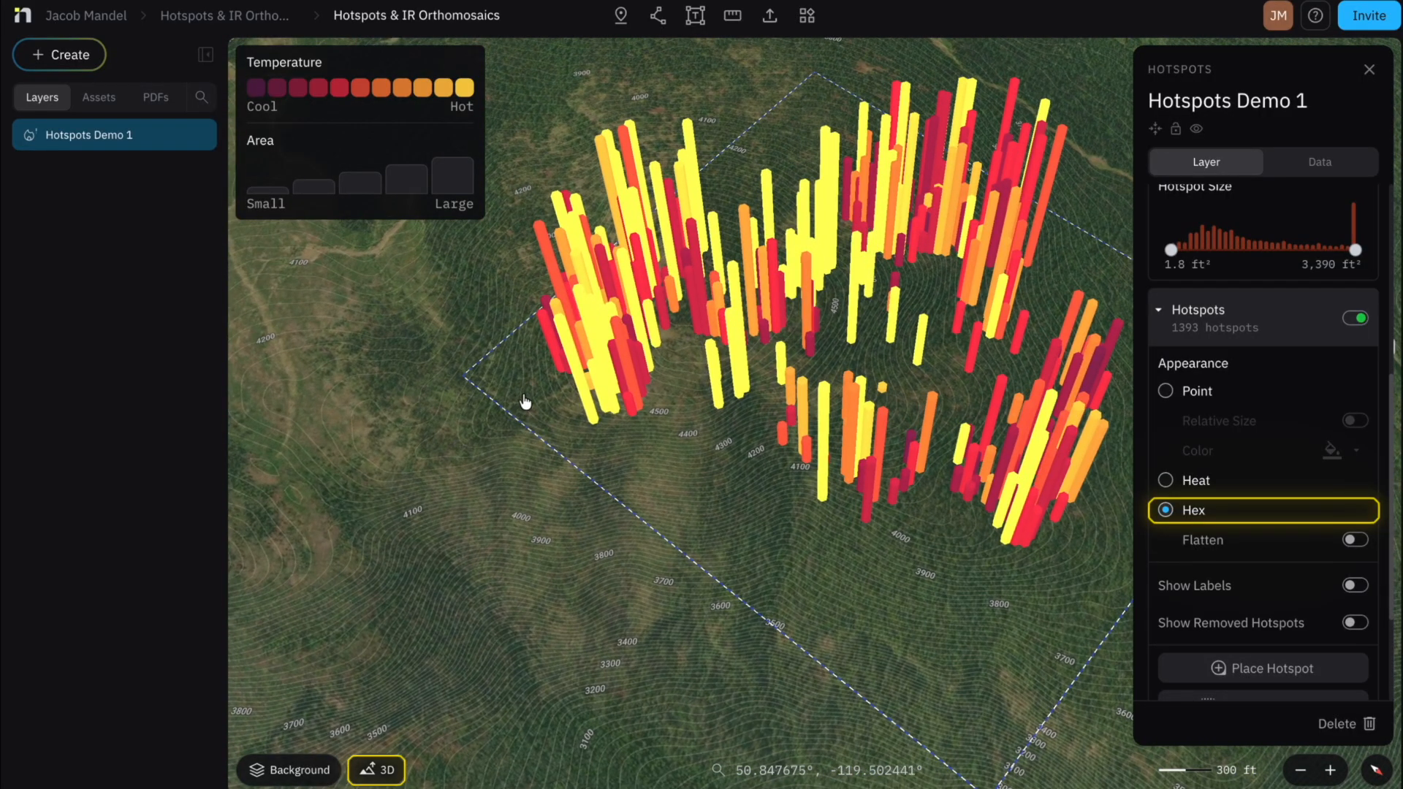
Step: Show the map in 3D and flatten the hotspot hexes, viewing them from an angle and from above
left_click(377, 771)
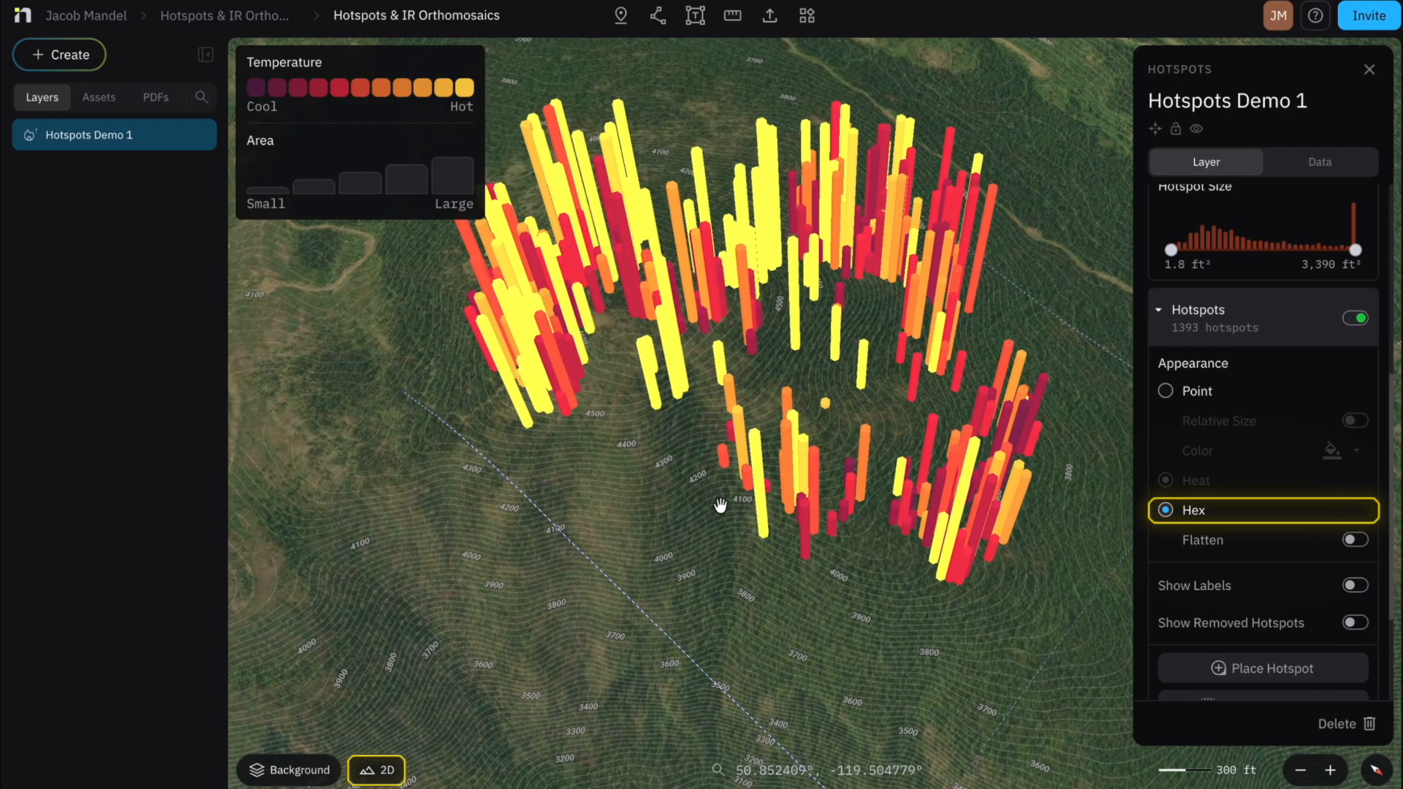
right_click_drag(720, 505, 817, 507)
left_click(1355, 540)
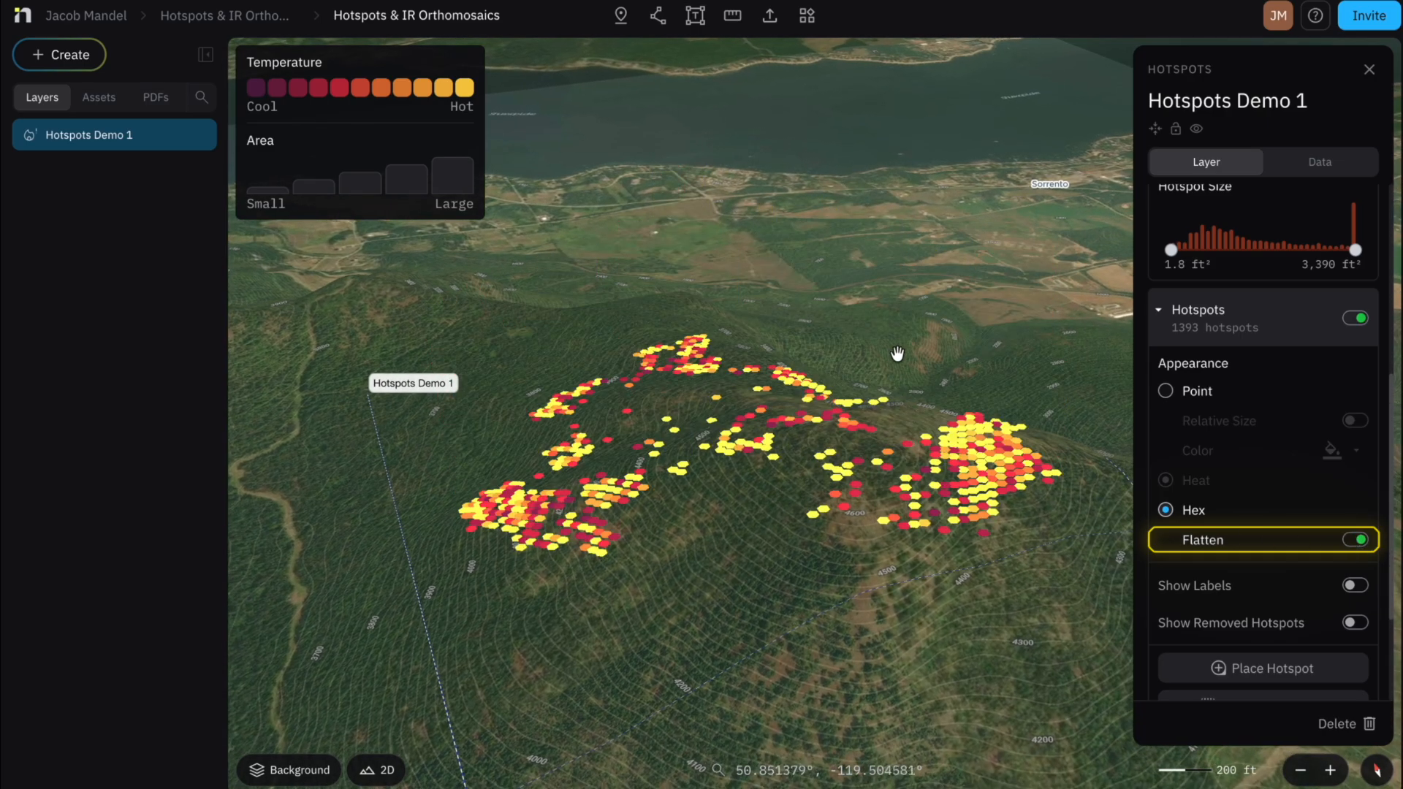
right_click_drag(890, 345, 859, 517)
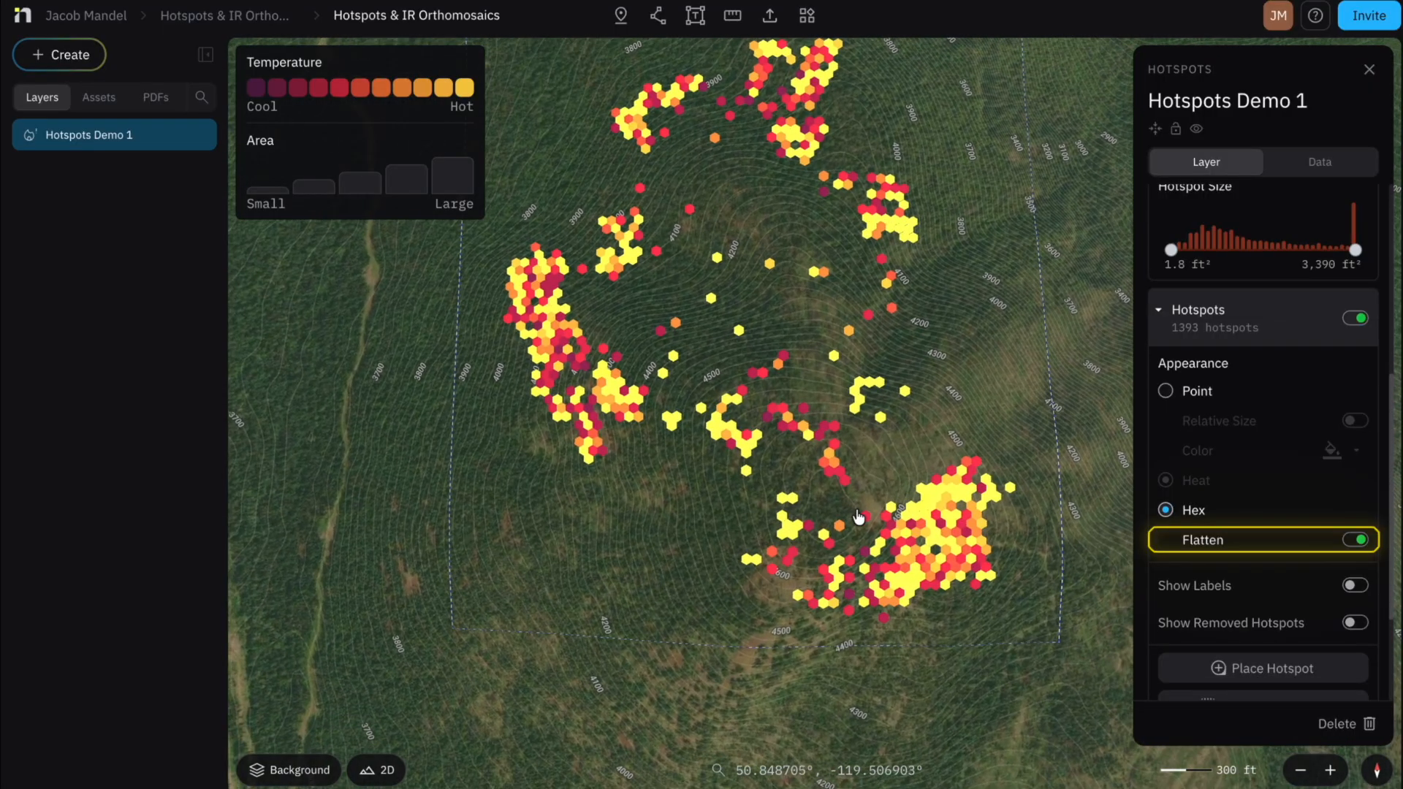
Step: Return the hotspots to the Point appearance, and try their labels, hiding them again
left_click(1165, 391)
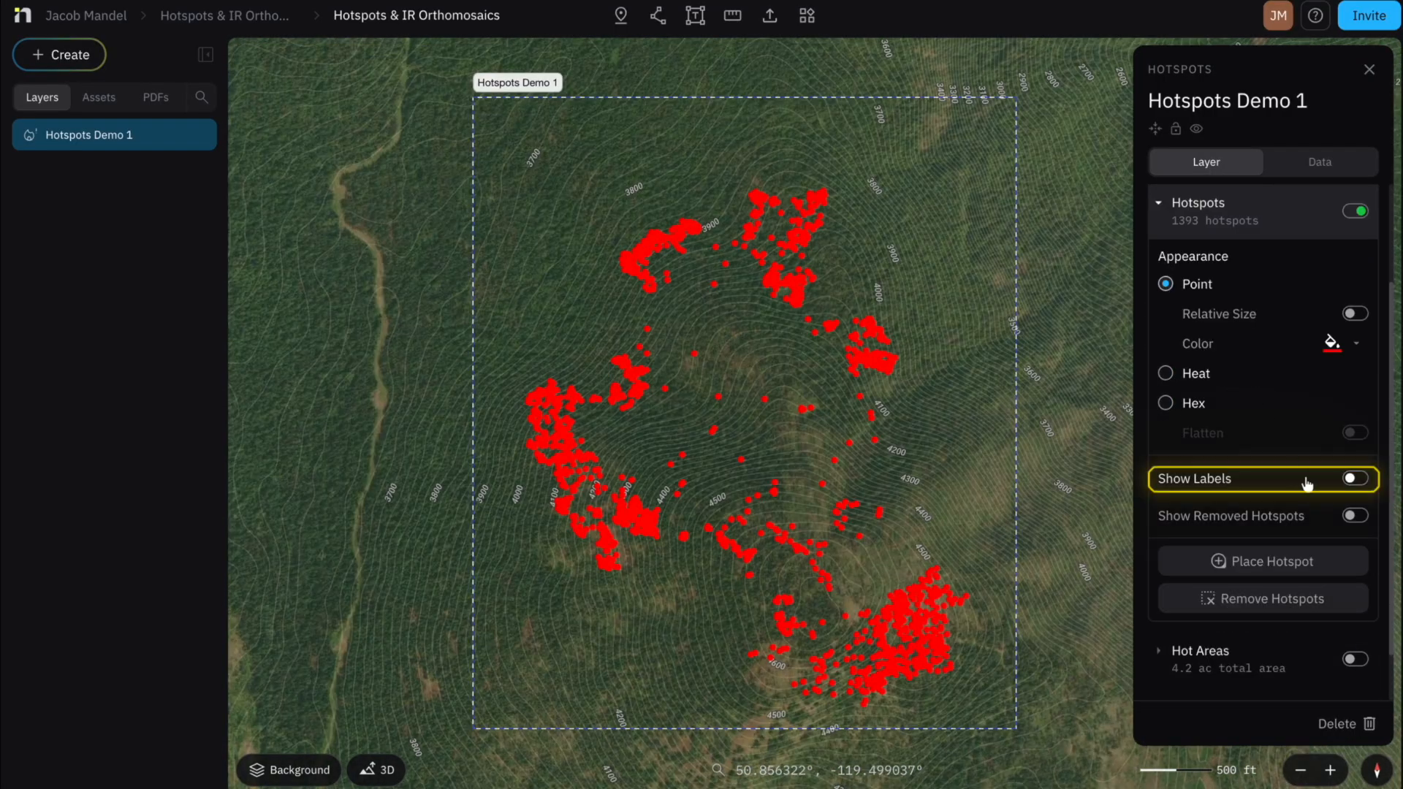
left_click(1352, 480)
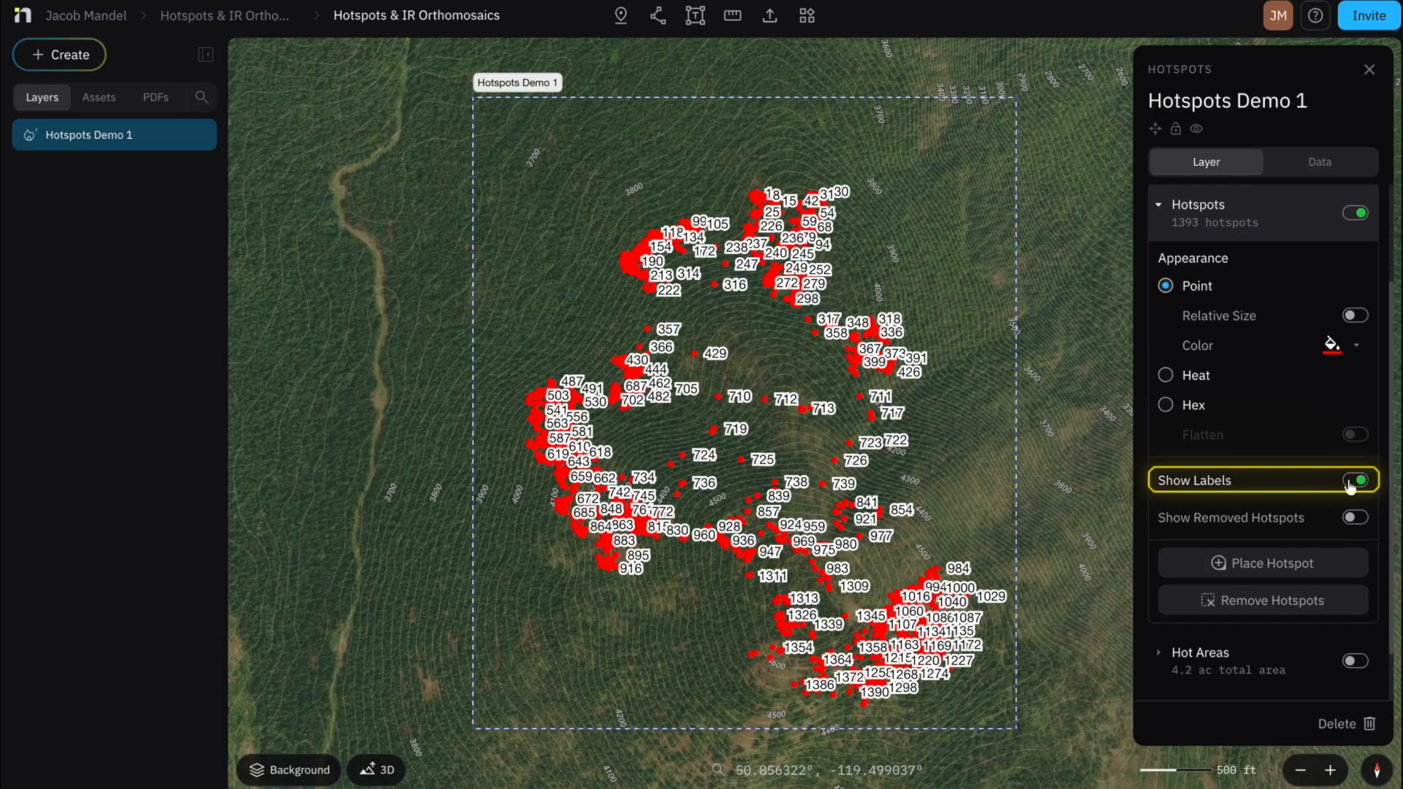
left_click(1353, 480)
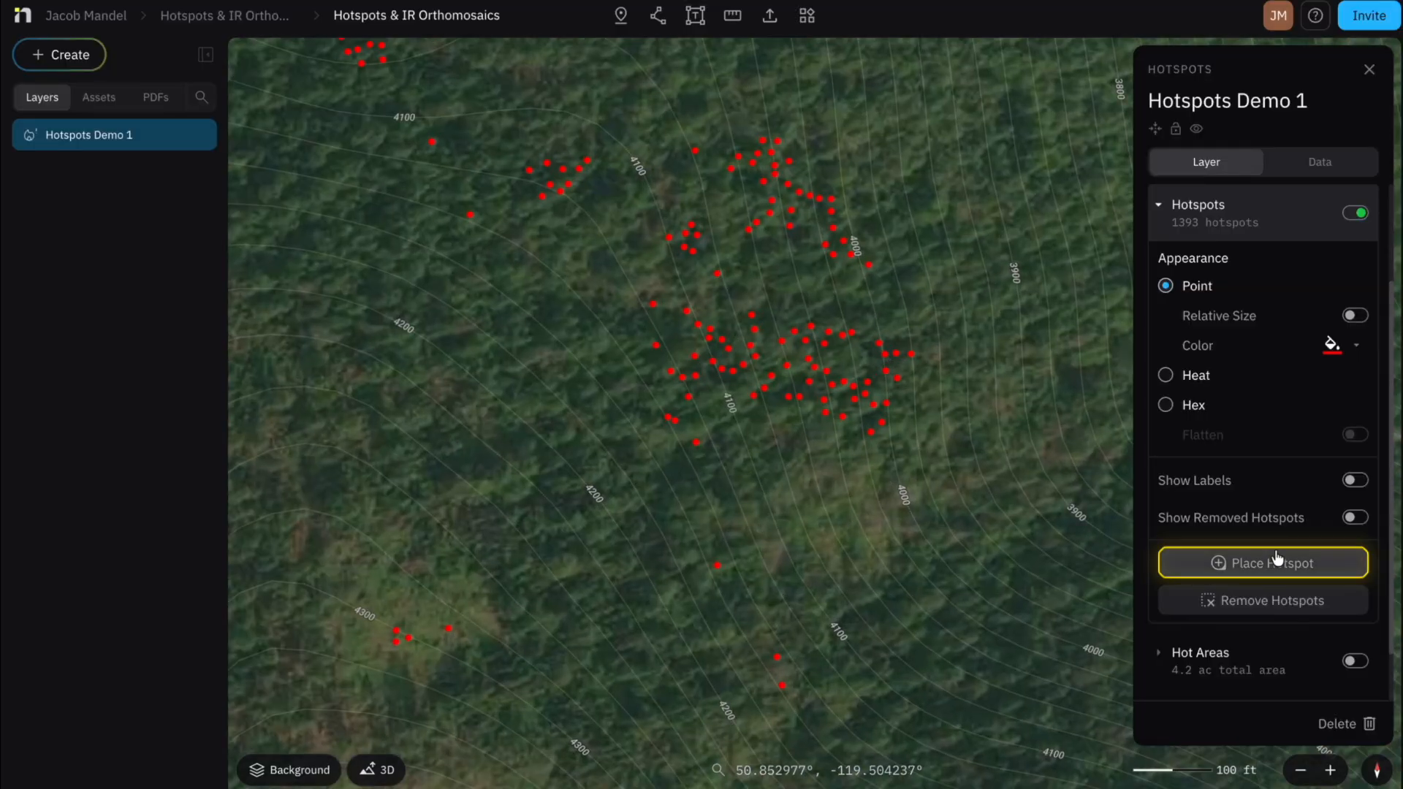
Step: Place a hotspot just south of the dense eastern cluster, and remove 14 hotspots around the cluster's eastern side by area selection
left_click(824, 461)
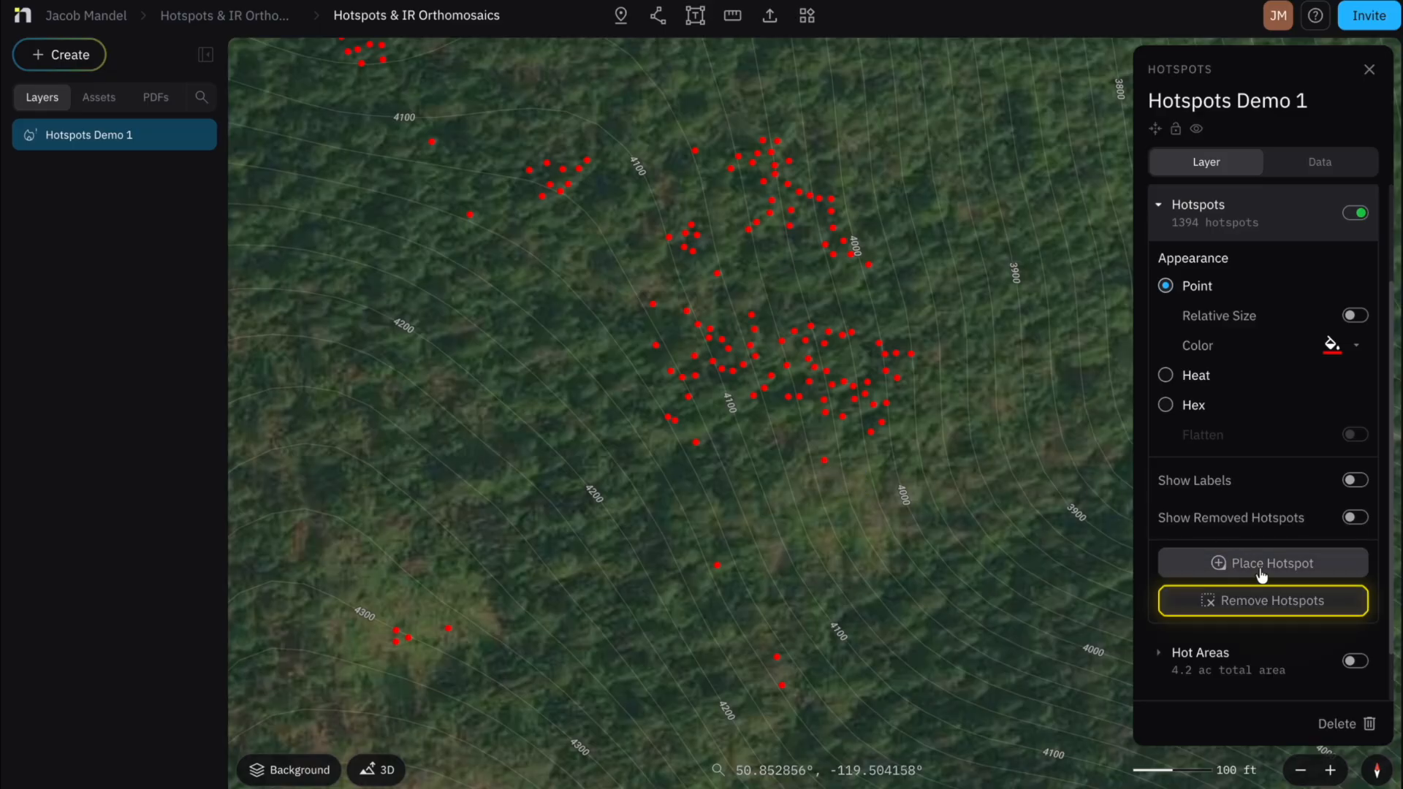
left_click(1268, 602)
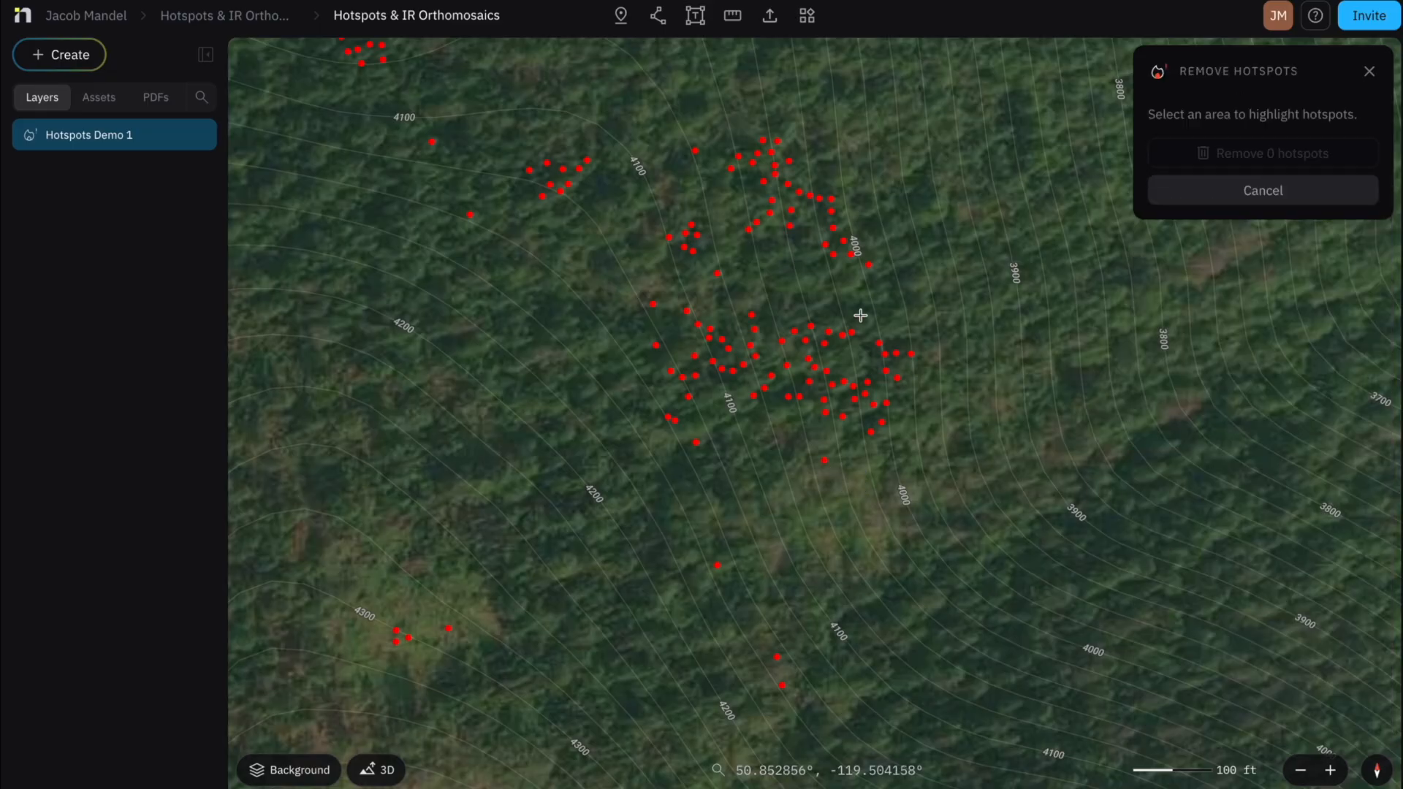
left_click_drag(856, 312, 864, 378)
mouse_move(824, 436)
left_mouse_down()
mouse_move(878, 469)
mouse_move(905, 360)
mouse_move(893, 325)
mouse_move(866, 328)
left_mouse_up()
left_click(1210, 159)
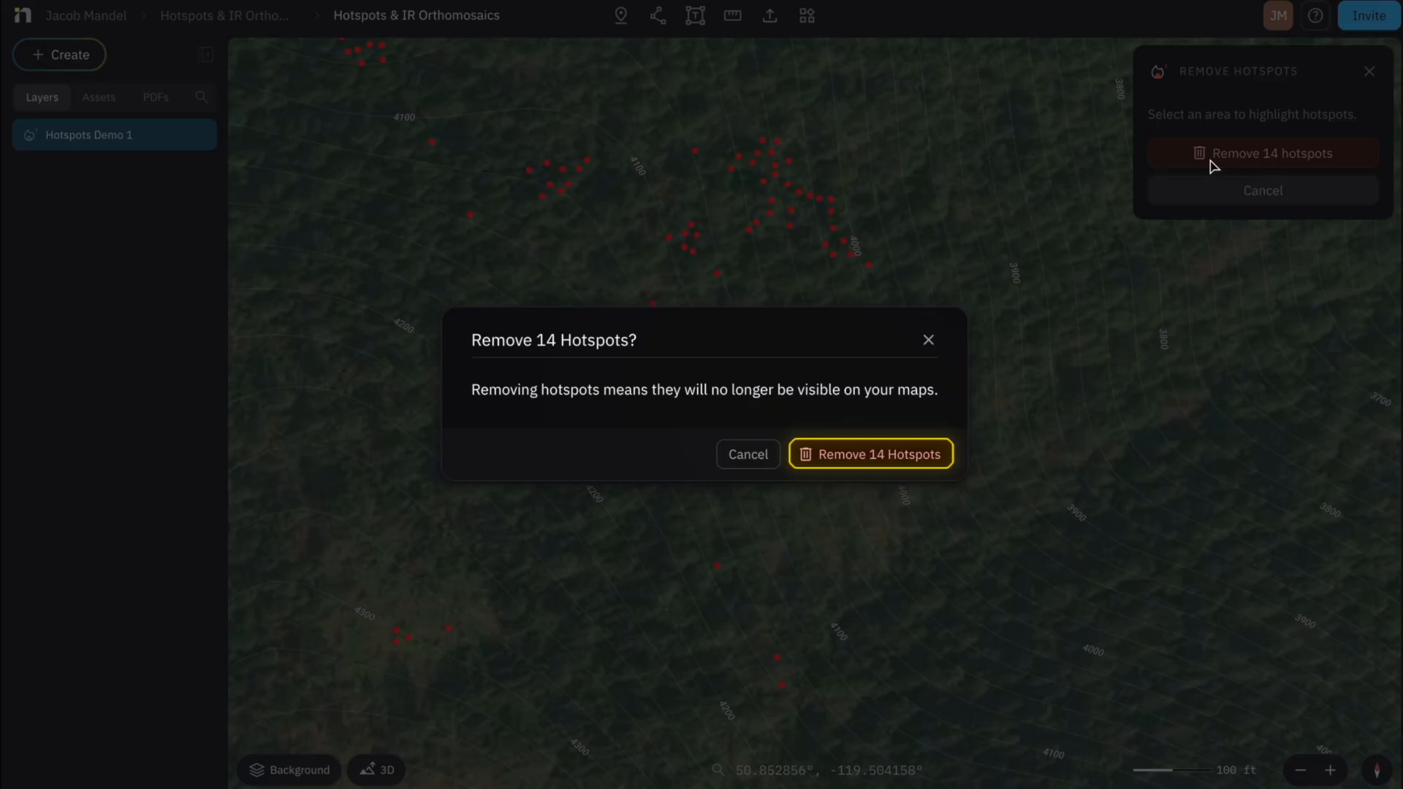
left_click(866, 460)
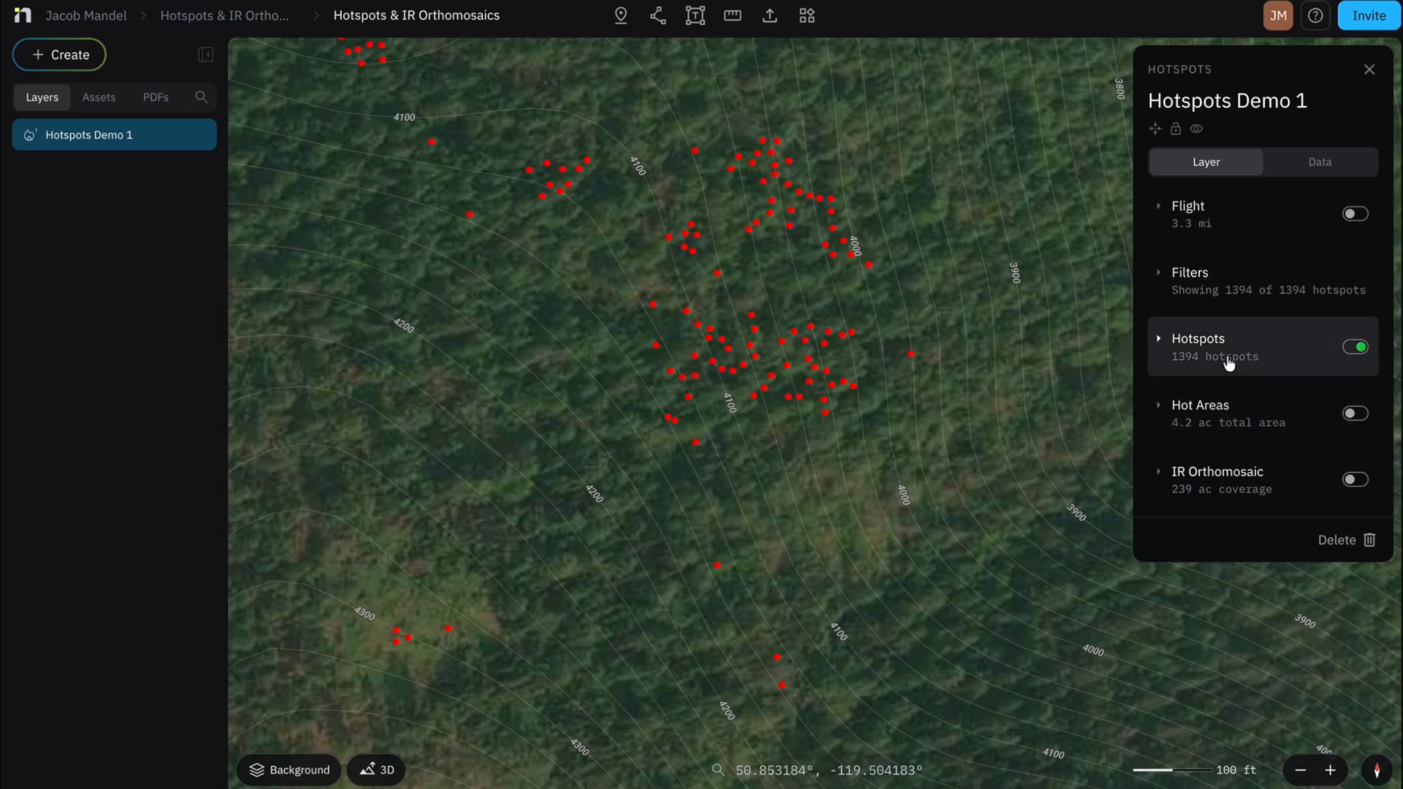
Step: Show the removed hotspots on the map and examine them at the edge of the eastern cluster
left_click(1230, 364)
scroll(1272, 533, "down", 1)
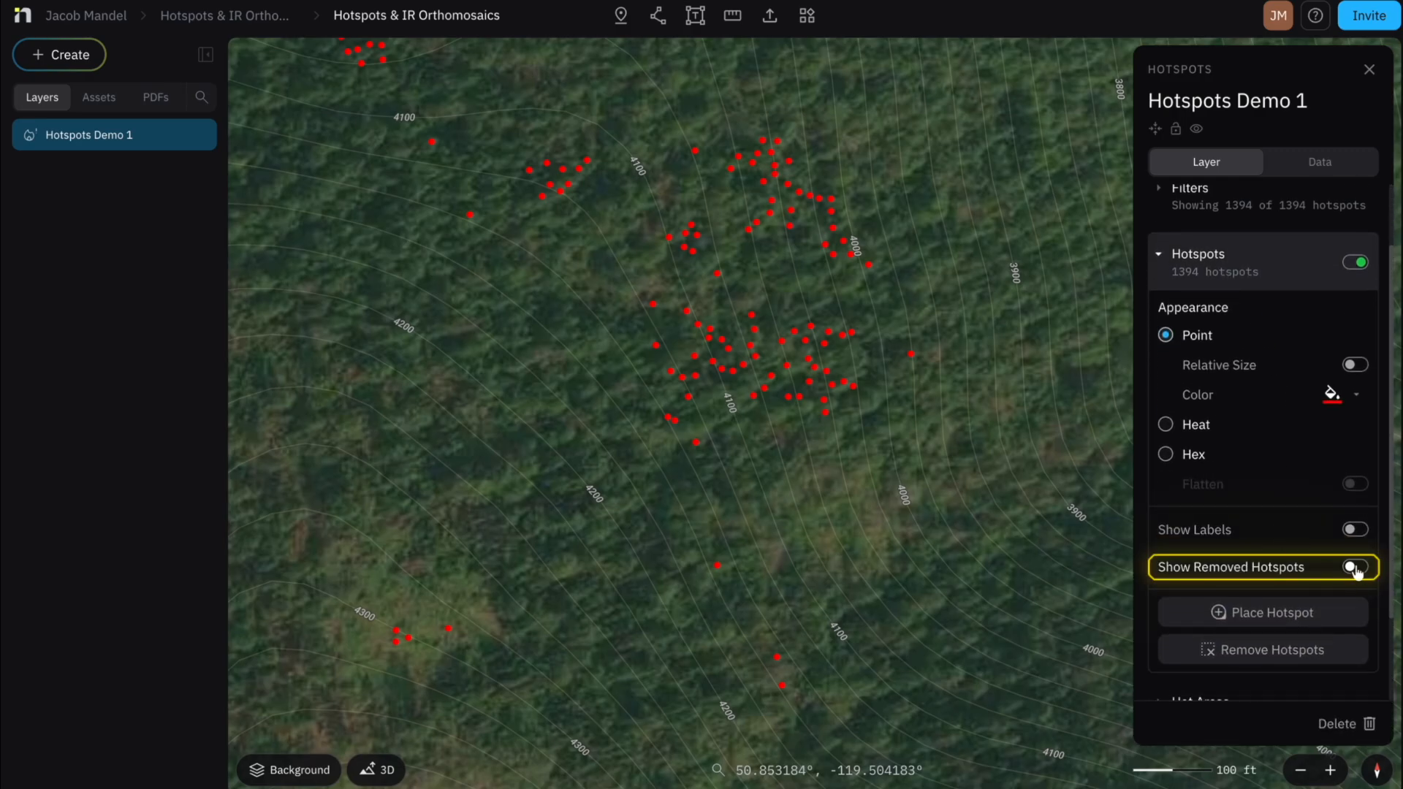
scroll(906, 407, "up", 2)
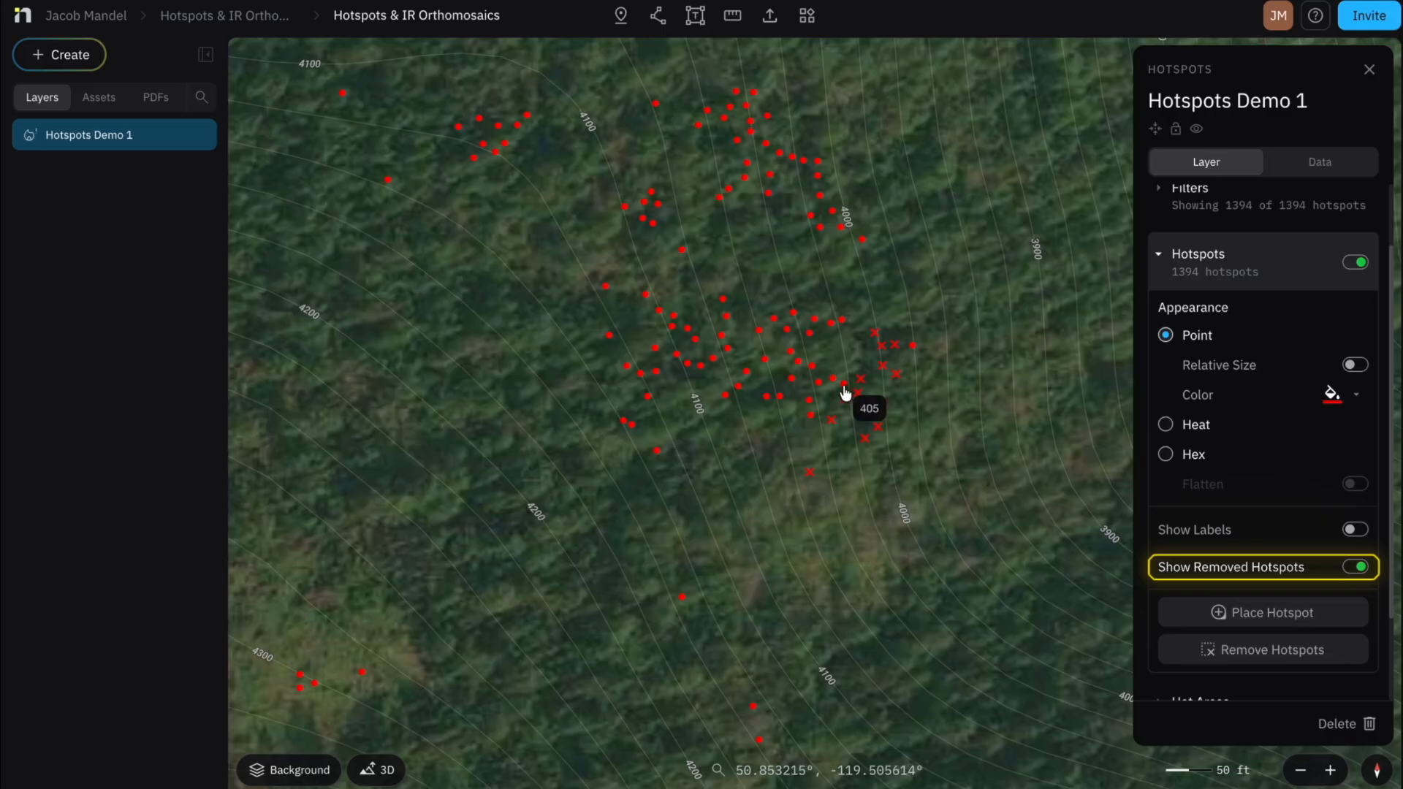
Step: Show the hot areas around the hotspots on the map
scroll(1230, 494, "down", 1)
scroll(1230, 494, "down", 1)
left_click(1355, 598)
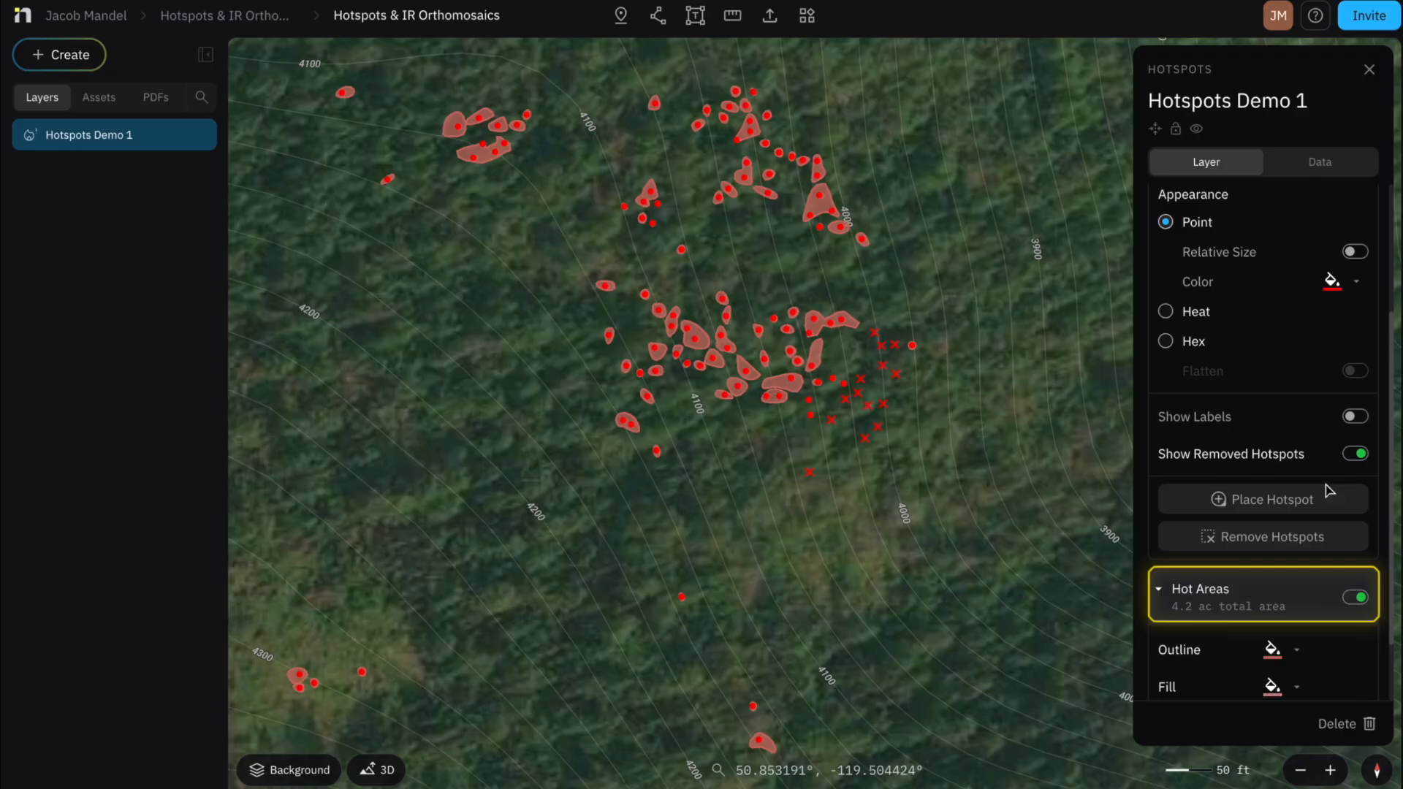
Step: Change both the outline and the fill colour of the hot areas to blue
scroll(1247, 570, "down", 2)
left_click(1295, 566)
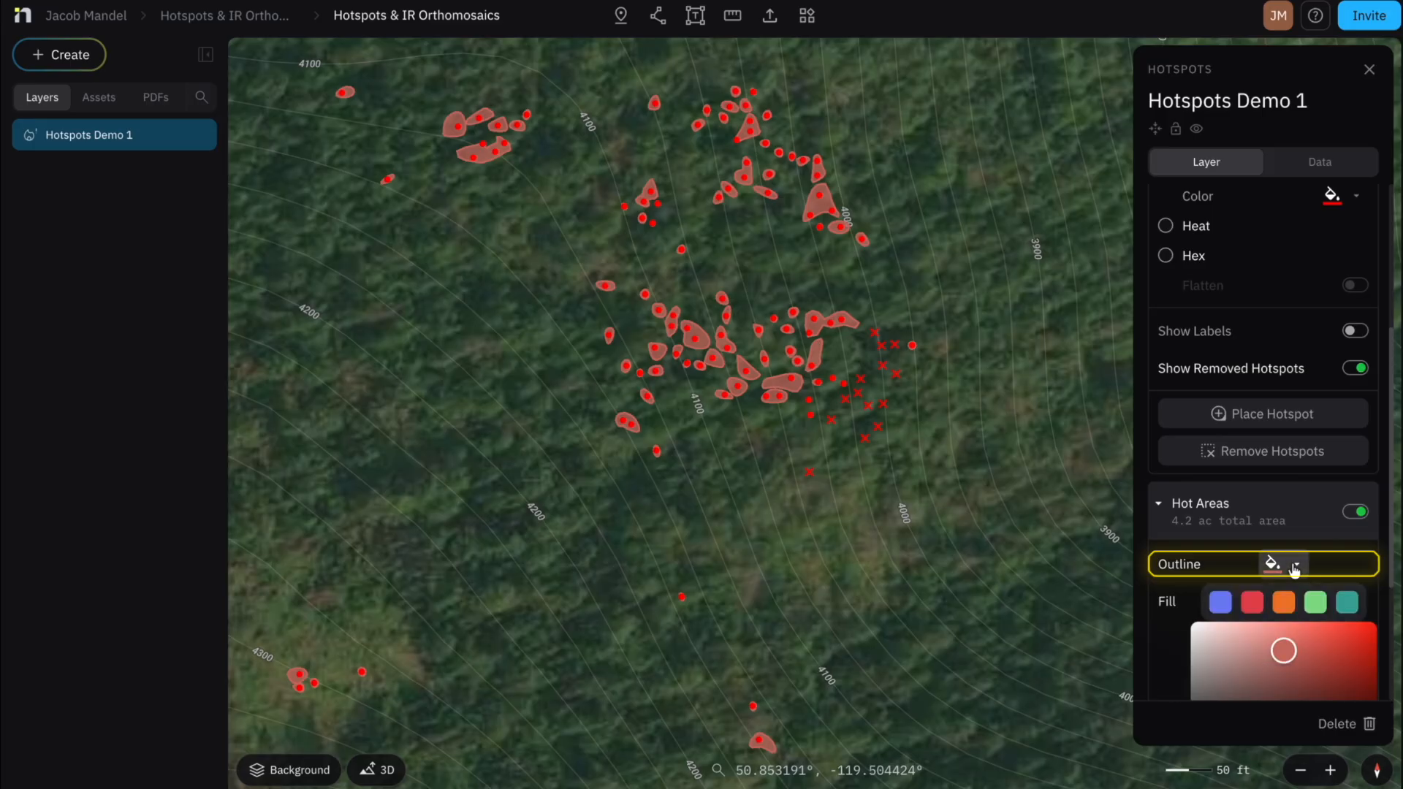
scroll(1237, 595, "down", 3)
left_click(1221, 400)
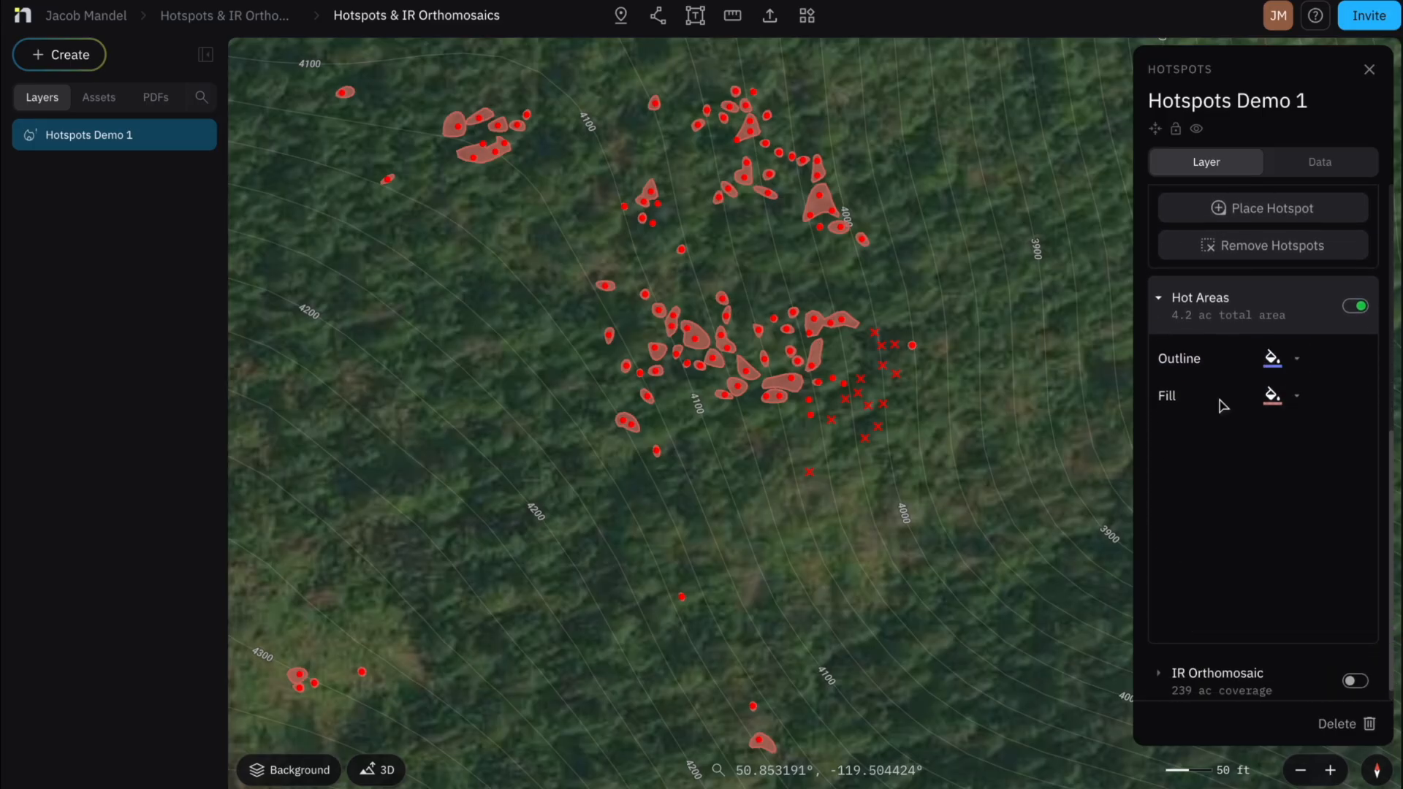
left_click(1272, 601)
left_click(1239, 433)
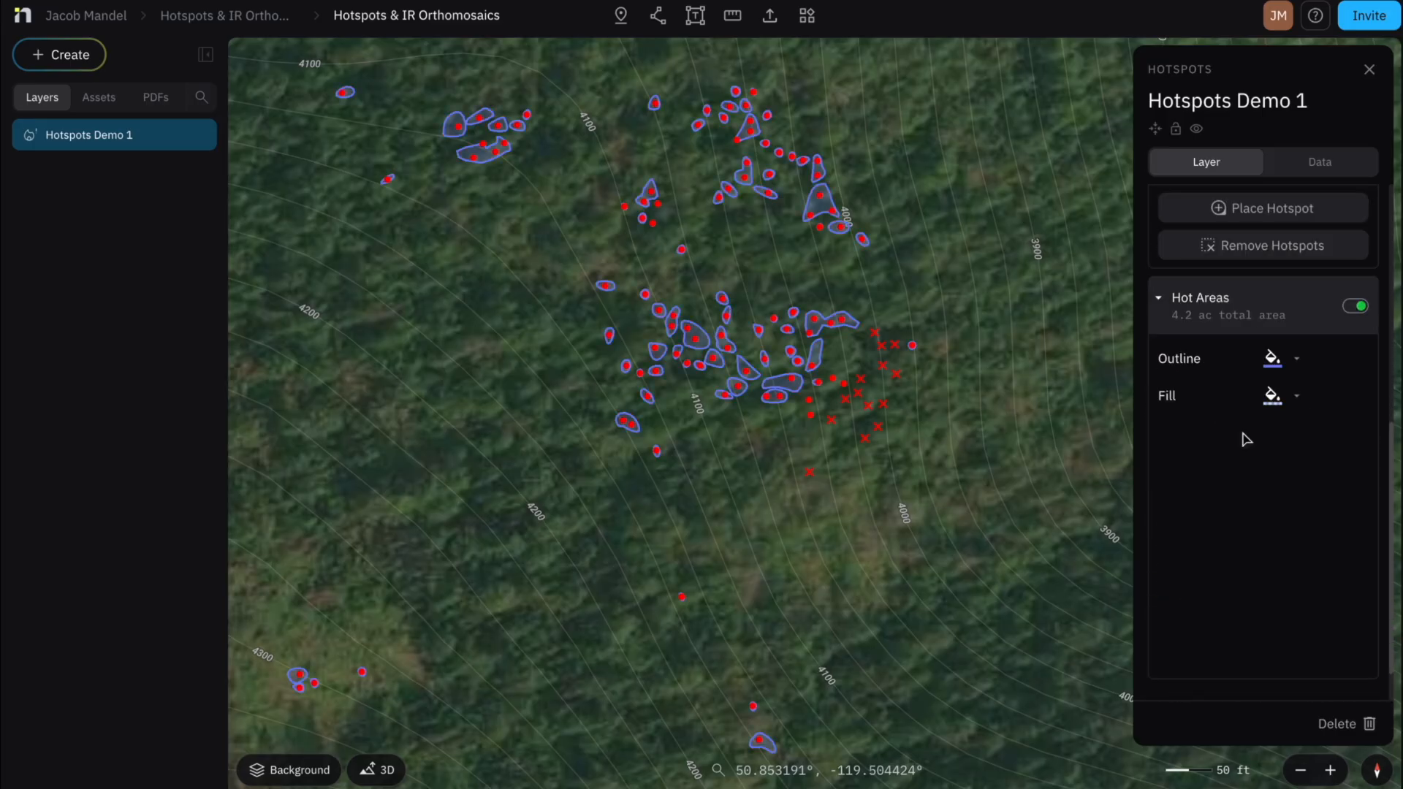
Step: Hide the hot areas, and show the IR orthomosaic beneath the hotspots, examining it from the removed hotspots out to its full coverage
left_click(1355, 511)
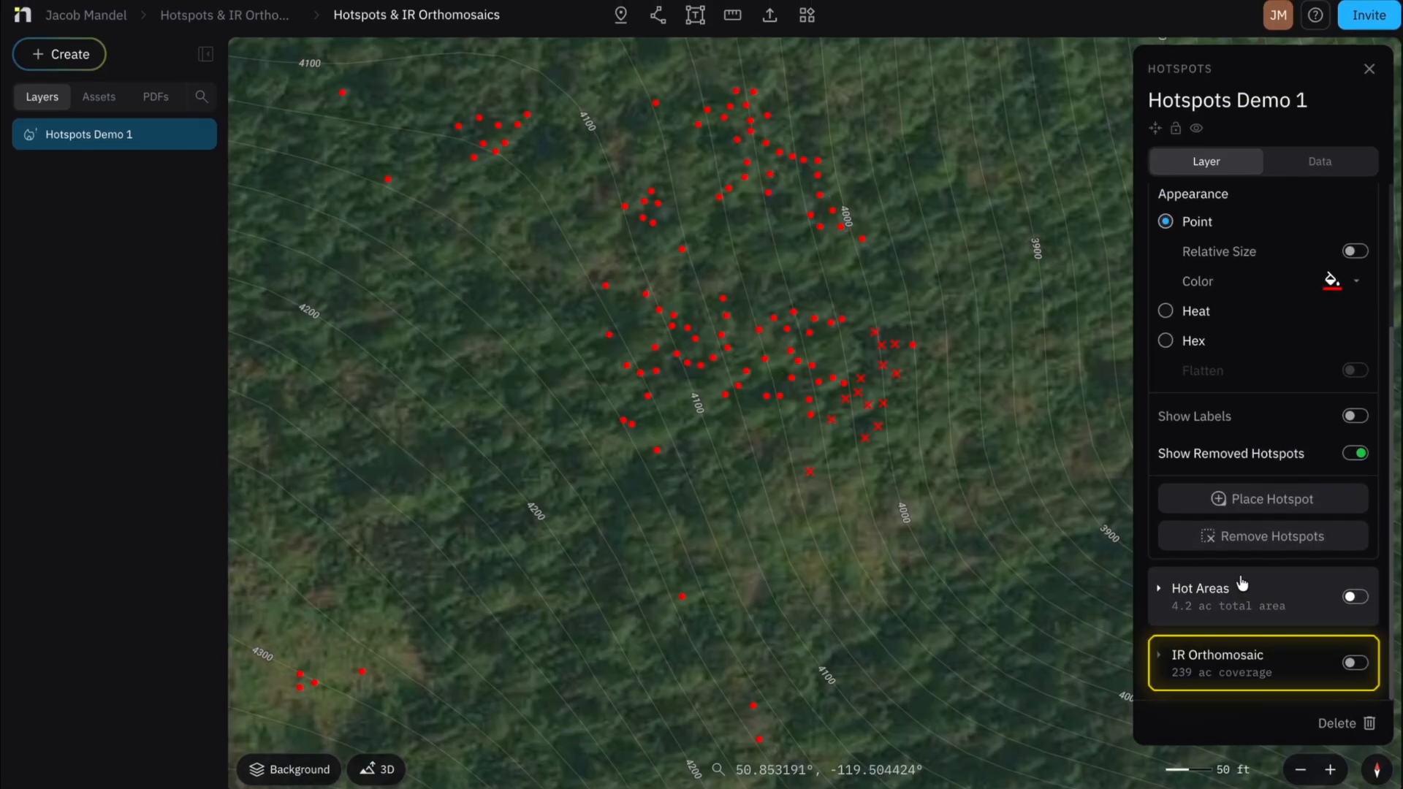
left_click(1355, 664)
scroll(677, 515, "up", 2)
scroll(677, 514, "down", 2)
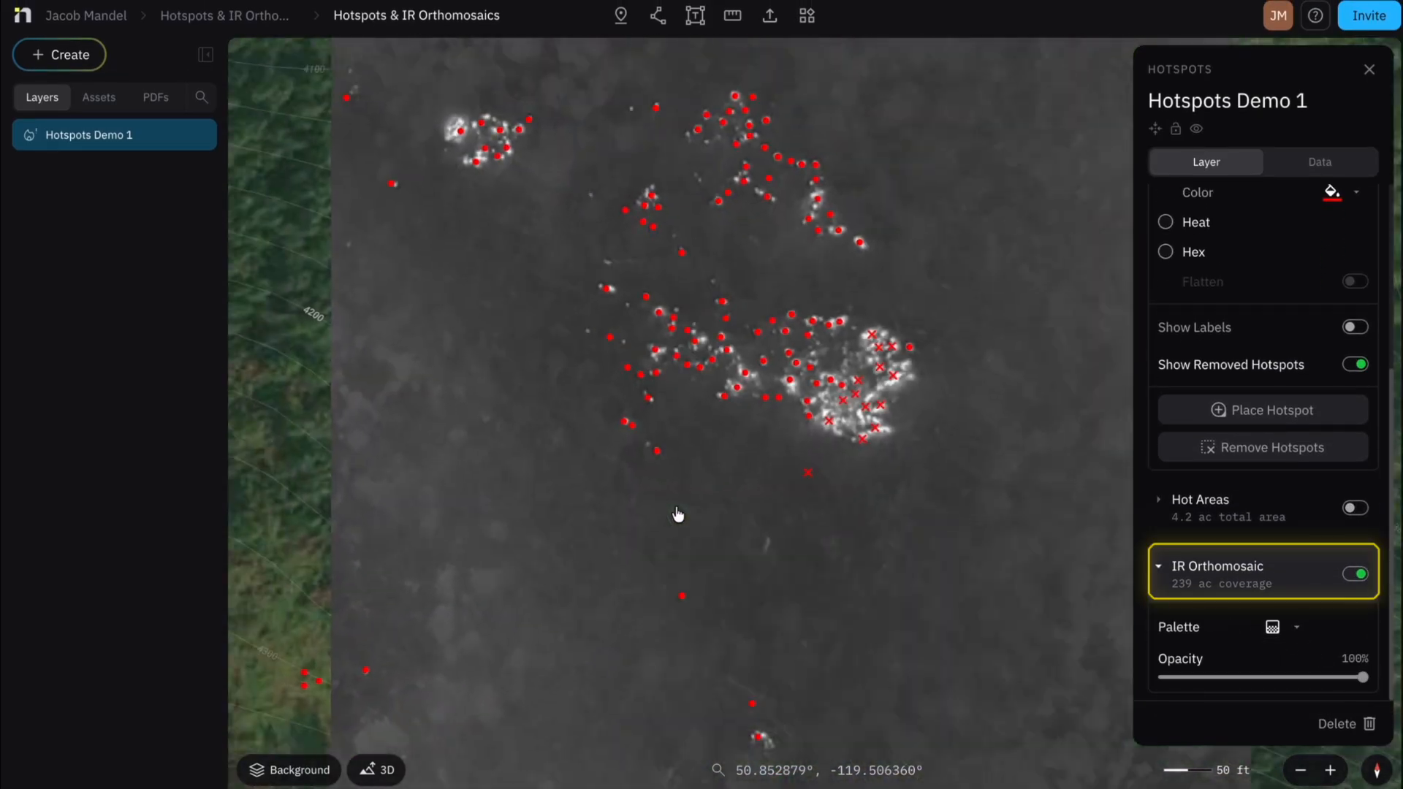
left_click_drag(665, 523, 705, 502)
scroll(705, 501, "down", 4)
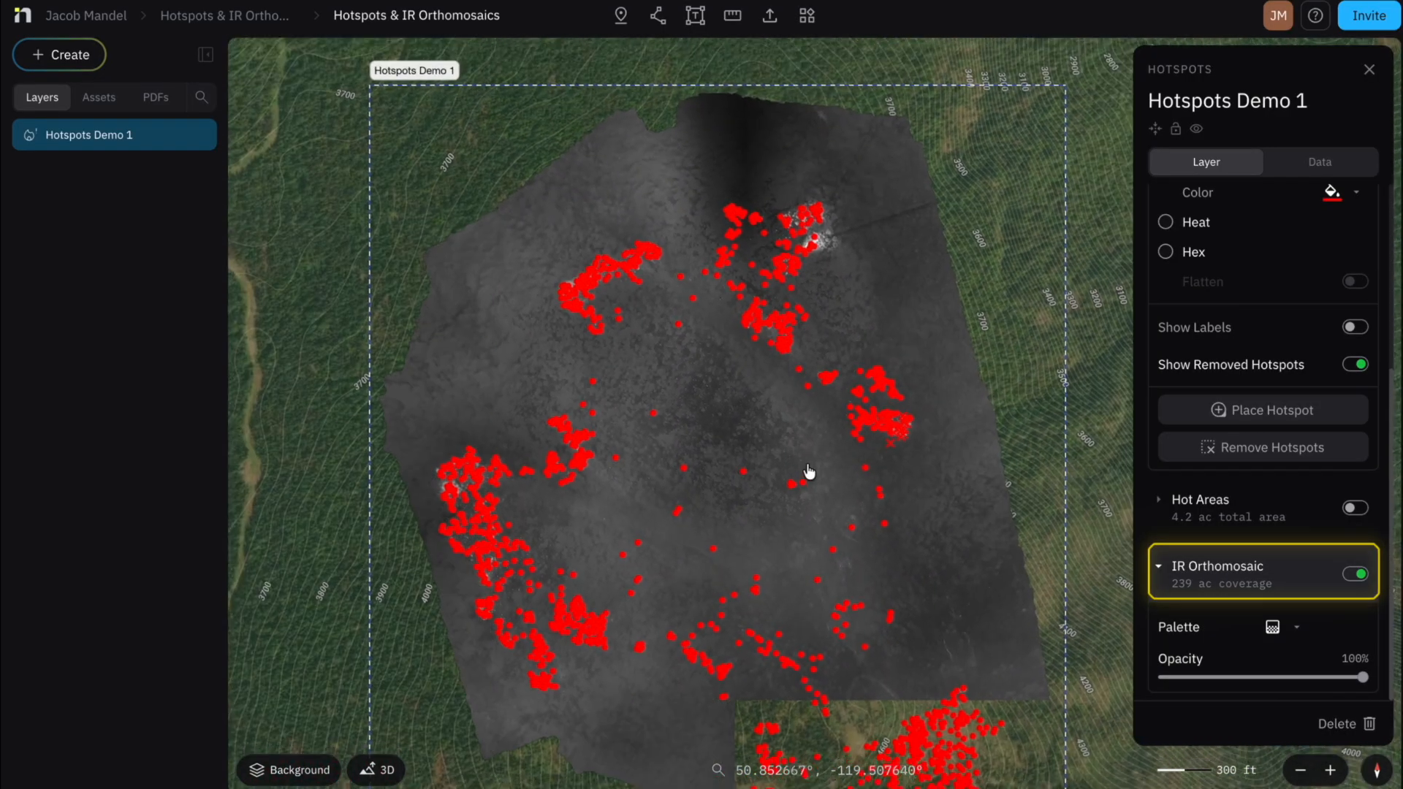
left_click_drag(809, 472, 802, 401)
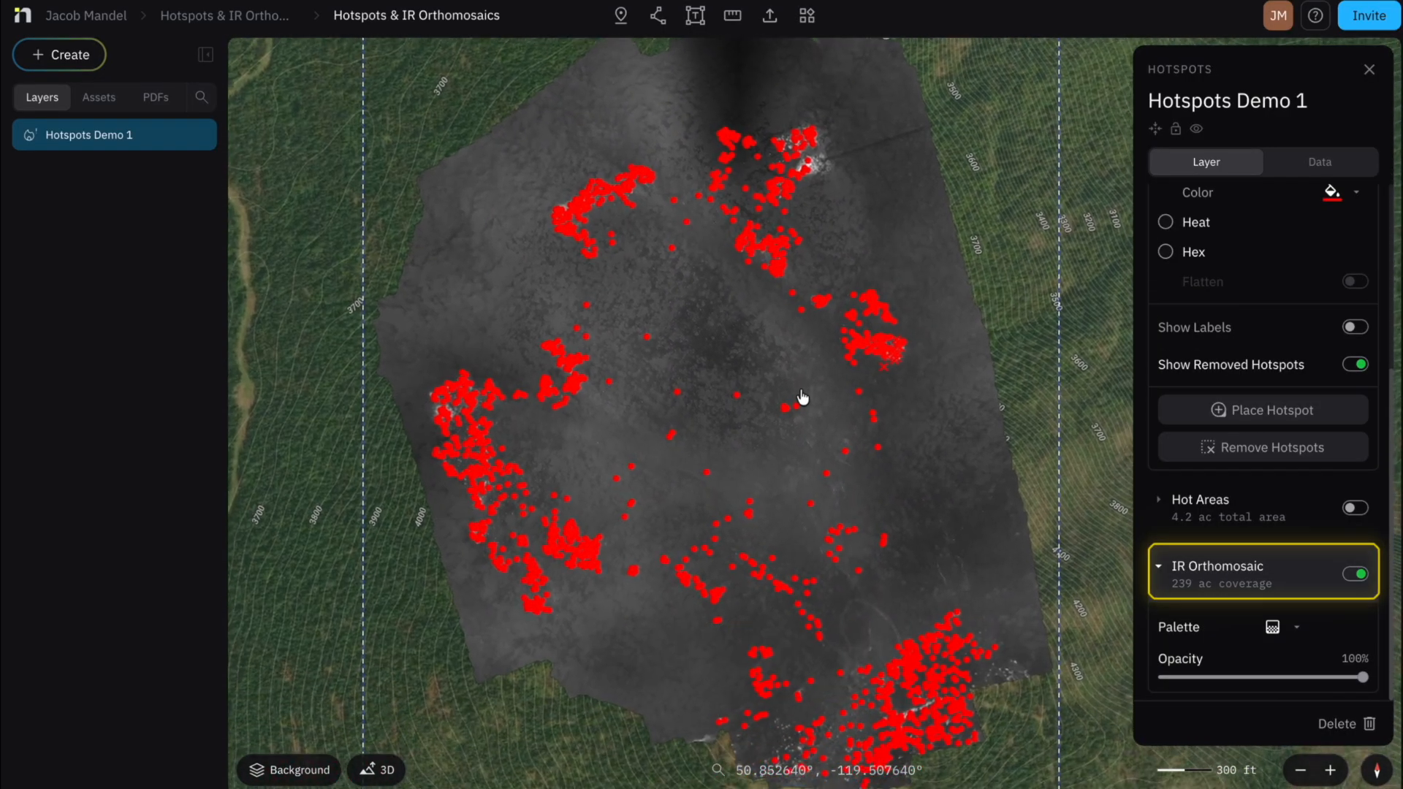
scroll(801, 401, "down", 3)
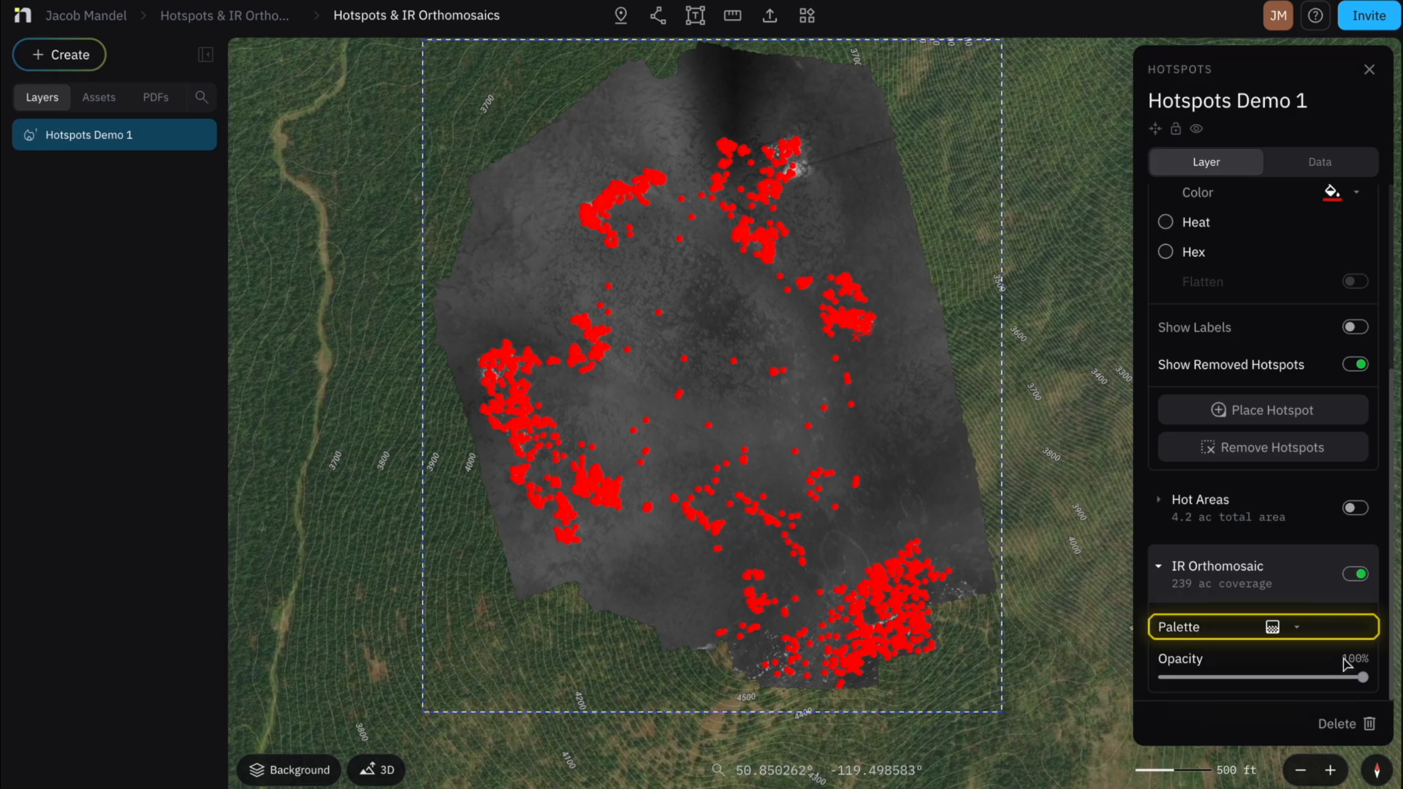
Step: Lower the IR orthomosaic's opacity to 37% and try the white-to-red palette on it
left_click_drag(1363, 677, 1239, 680)
scroll(899, 614, "up", 5)
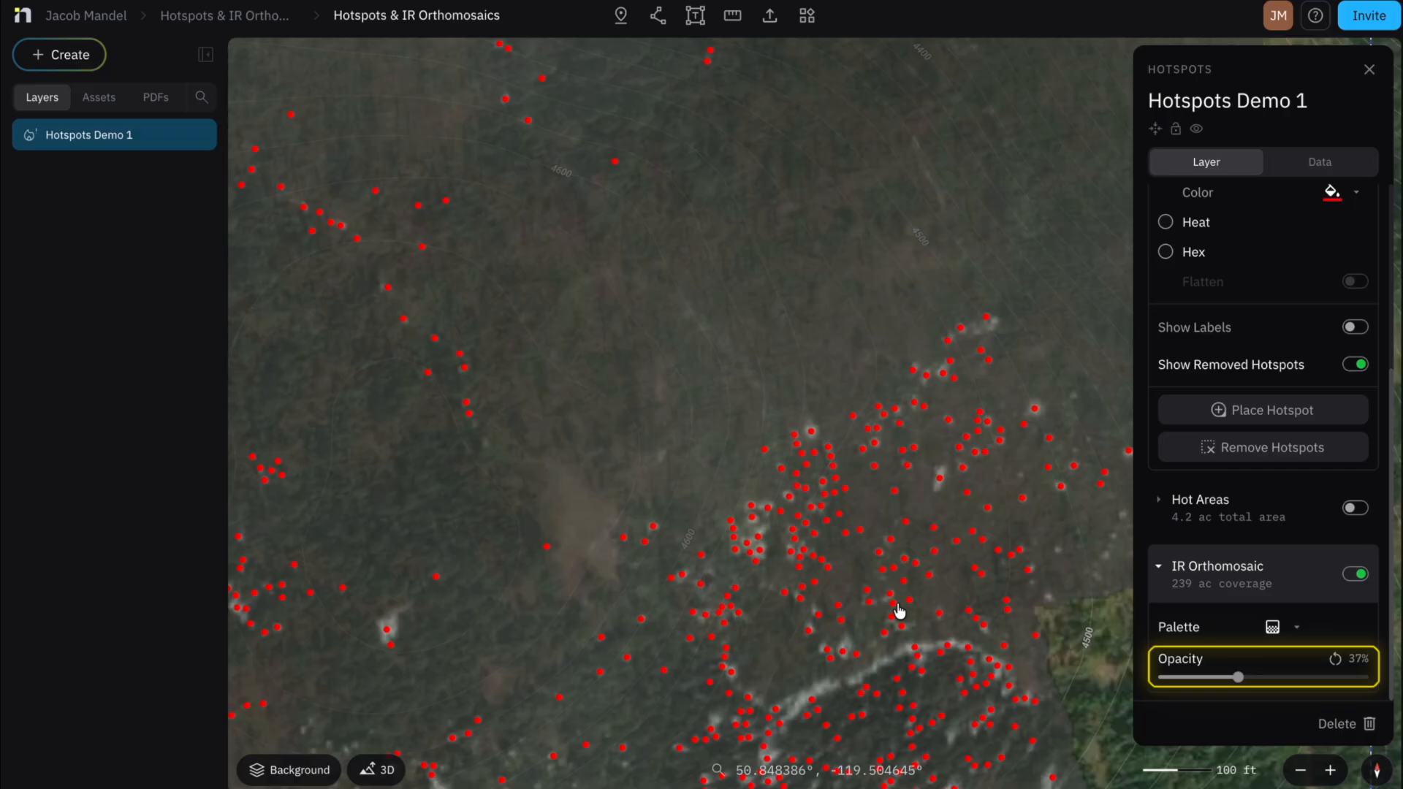
left_click(1288, 630)
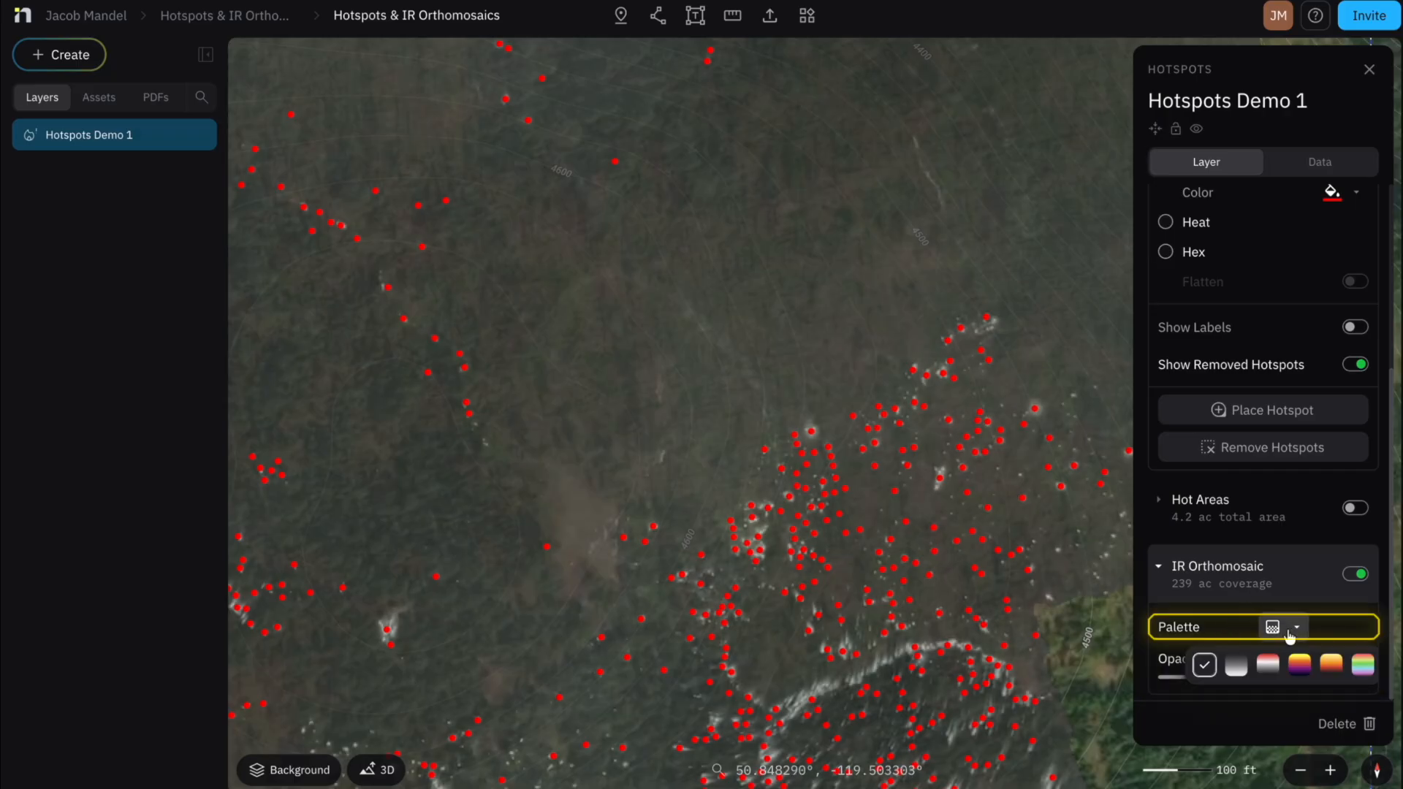
left_click(1268, 665)
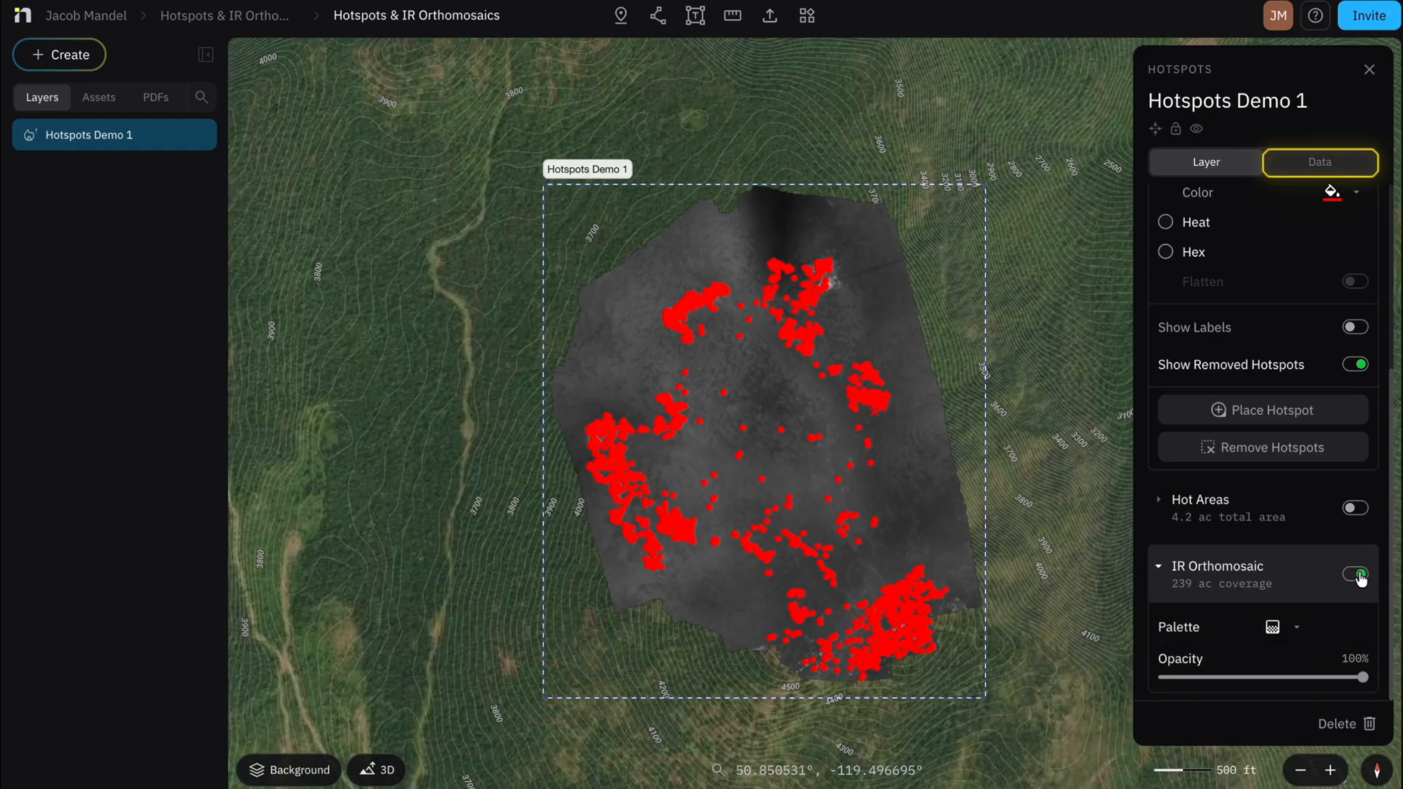
Step: Hide the IR orthomosaic, and look through the layer's export formats for the flight path, scan area, hotspots, hot areas, IR orthomosaic and images
left_click(1357, 575)
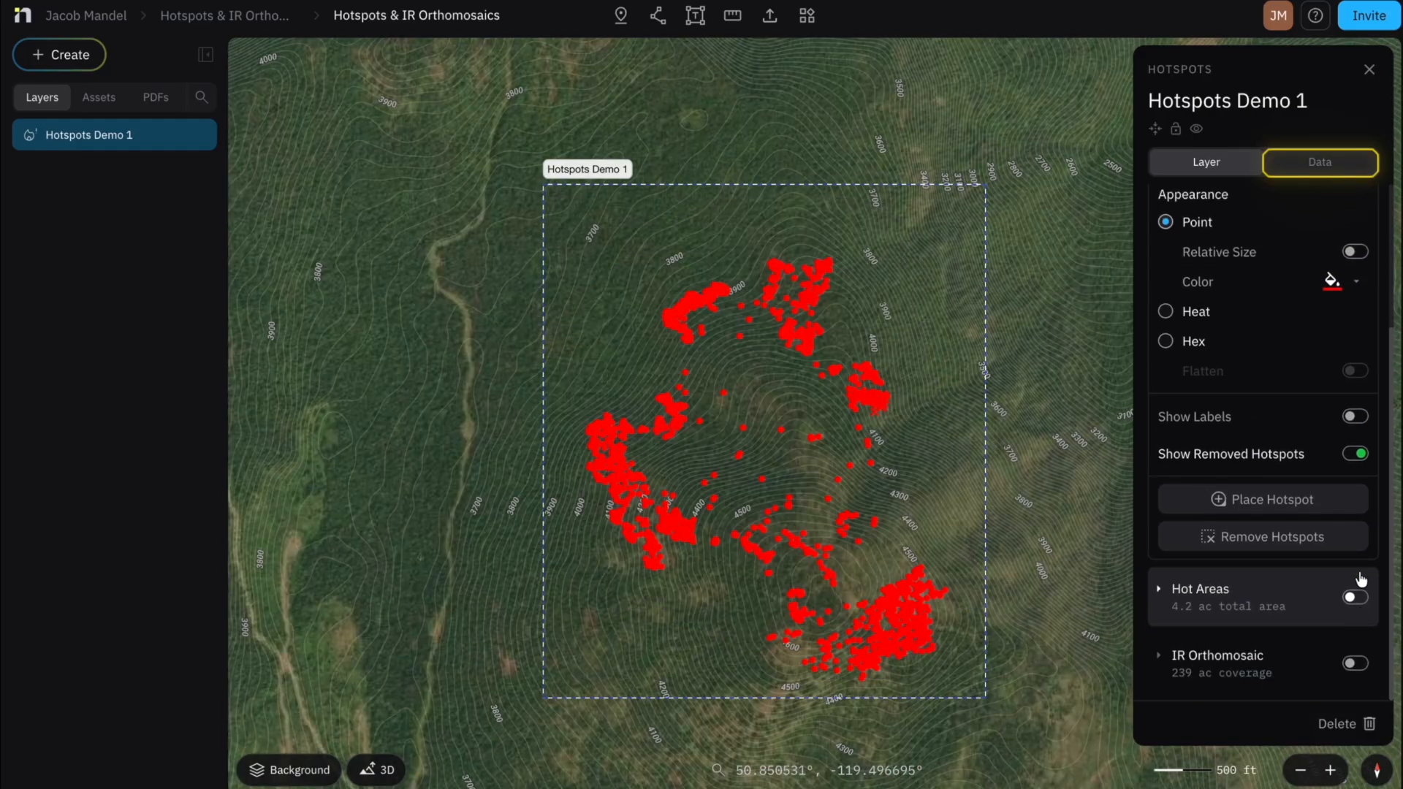
left_click(1282, 169)
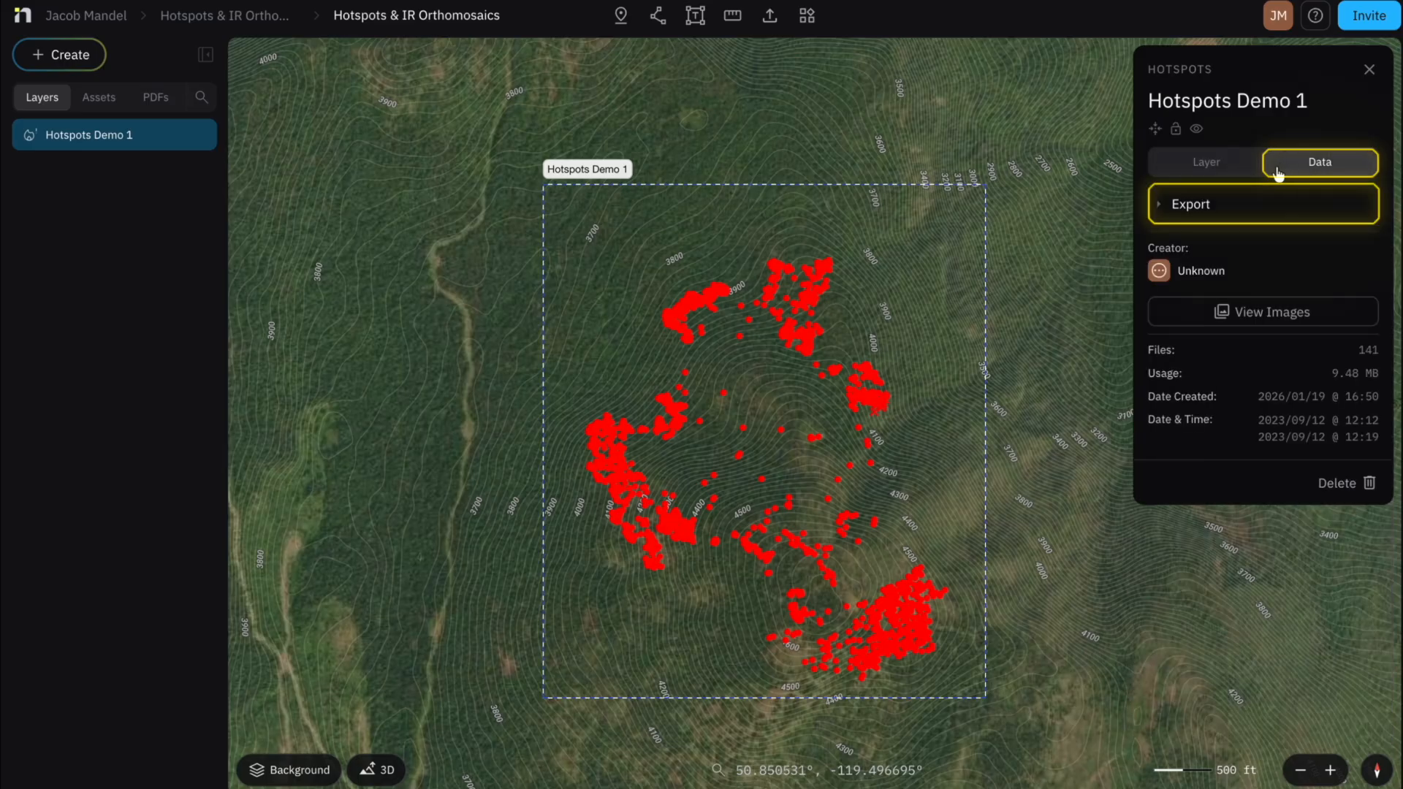
left_click(1236, 213)
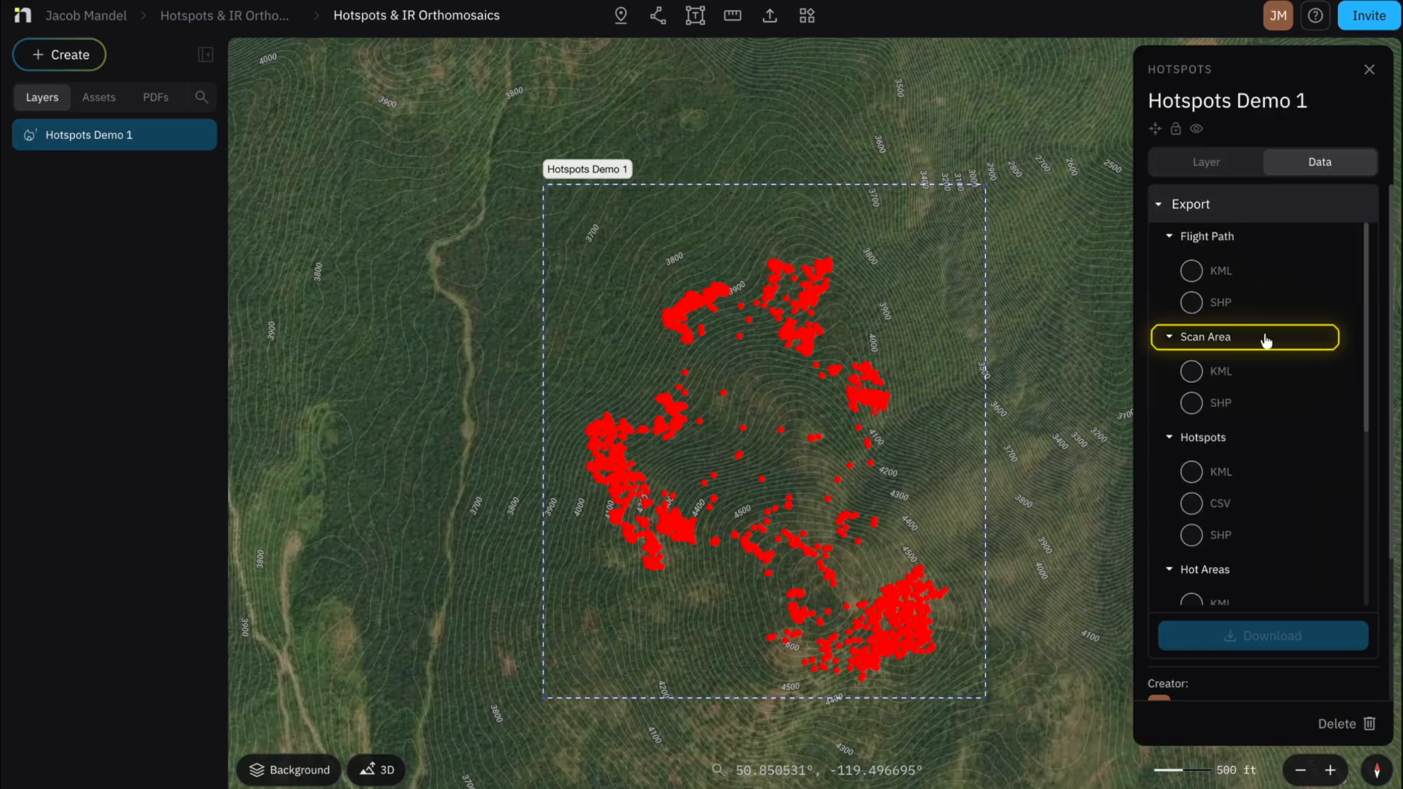
scroll(1255, 448, "down", 2)
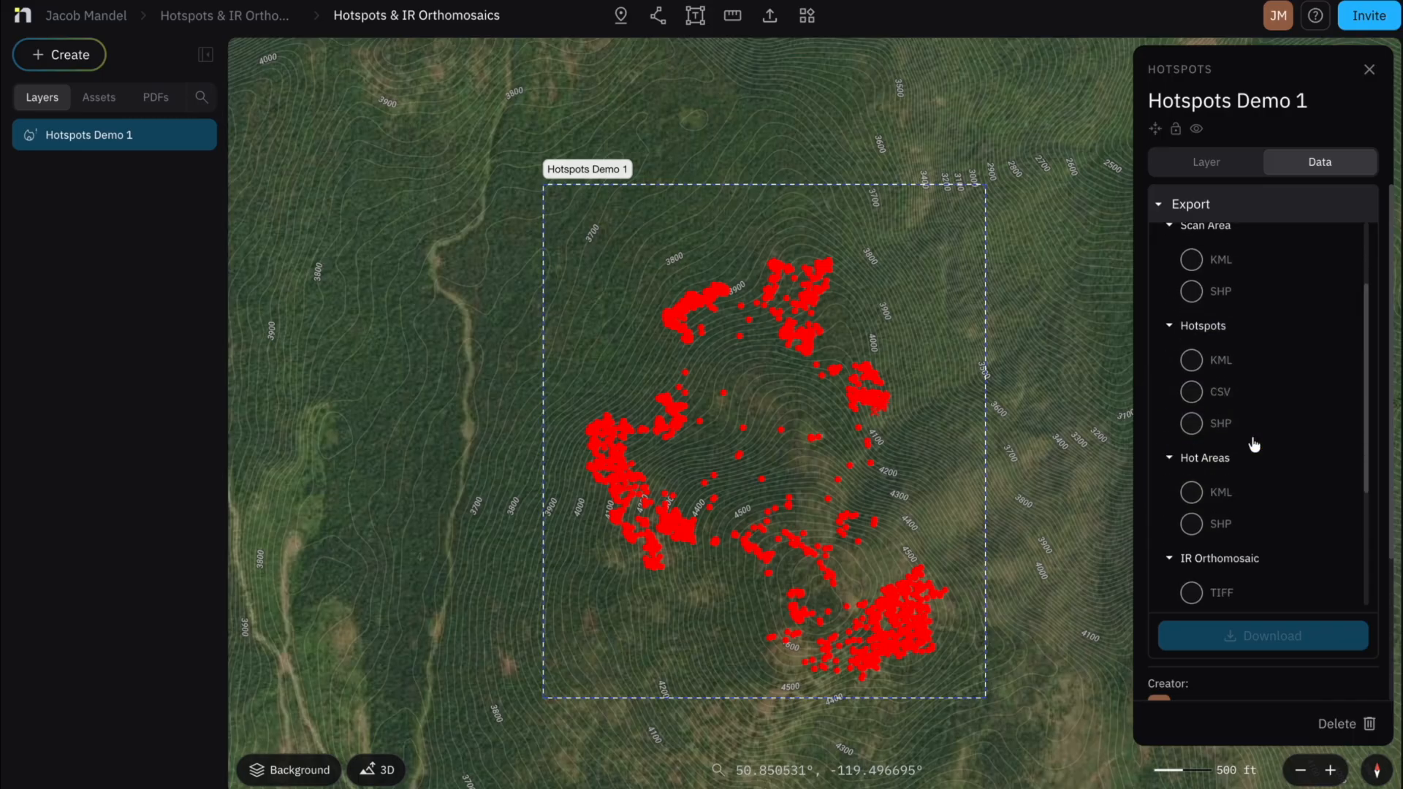
scroll(1261, 462, "down", 2)
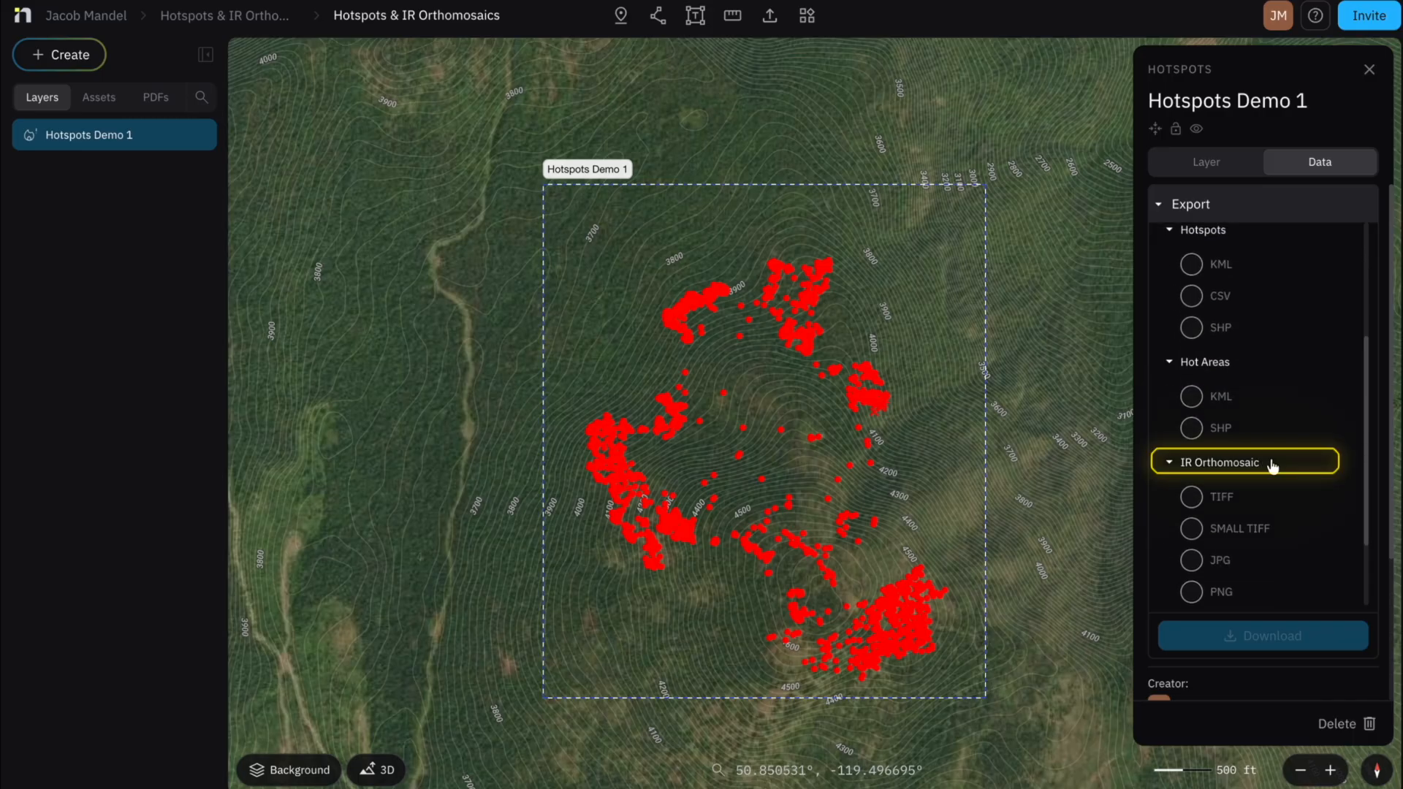
scroll(1272, 466, "up", 1)
left_click(1191, 317)
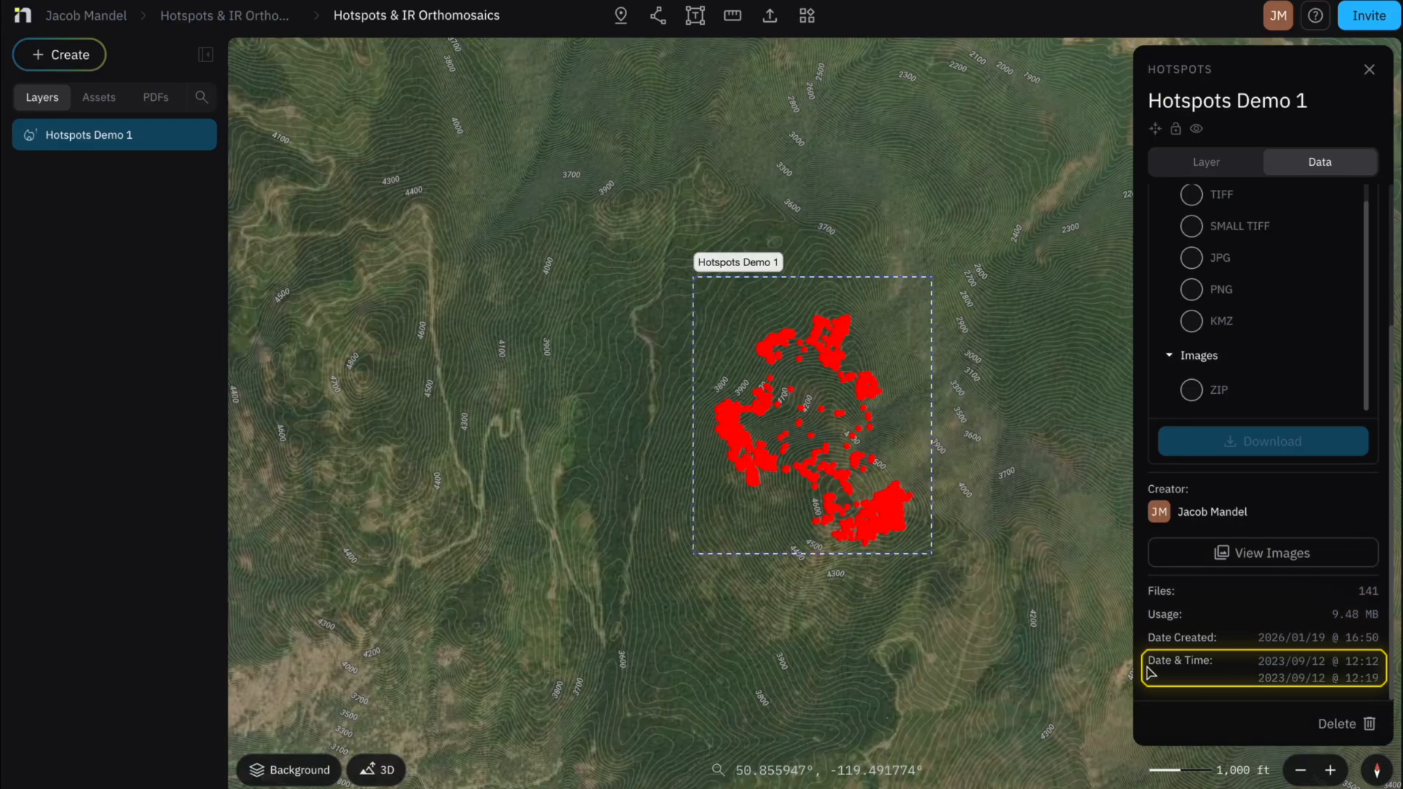
Step: Delete the Hotspots Demo 1 layer
left_click(1348, 724)
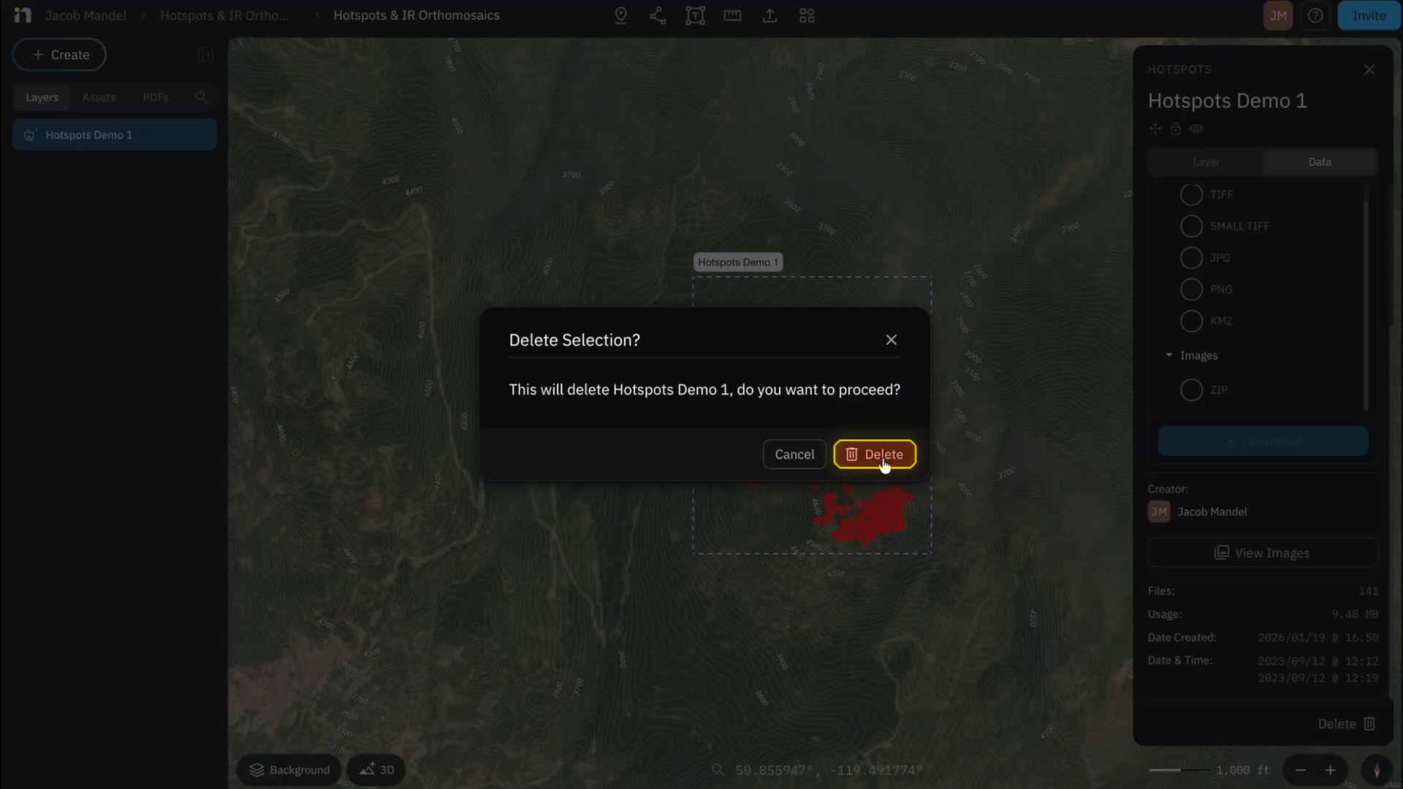